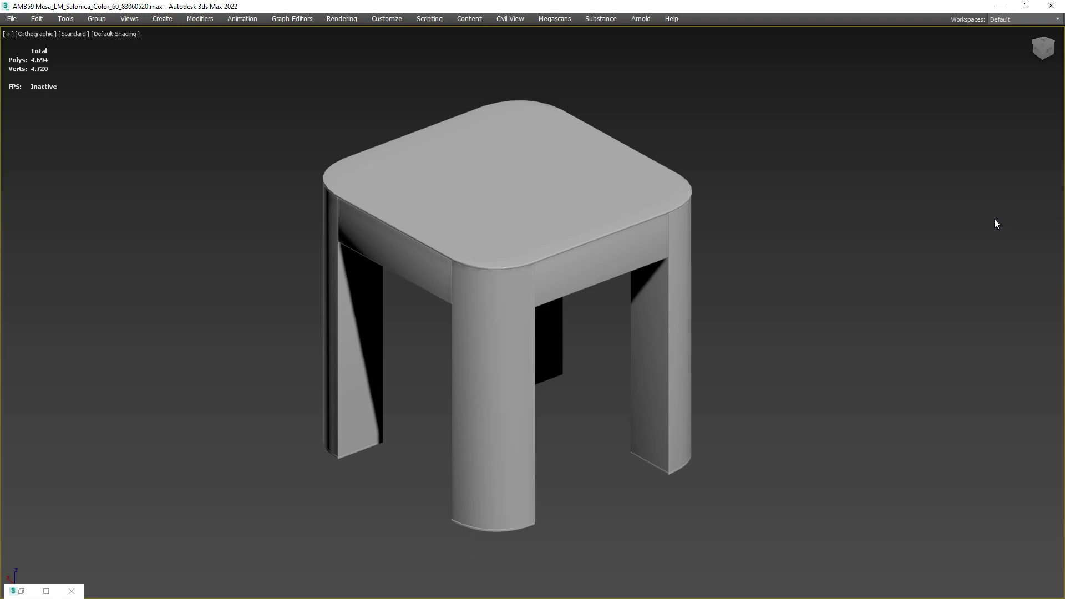
# - Exit Expert Mode so the toolbars, command panel and timeline return around the stool
pyautogui.hotkey('ctrl', 'x')
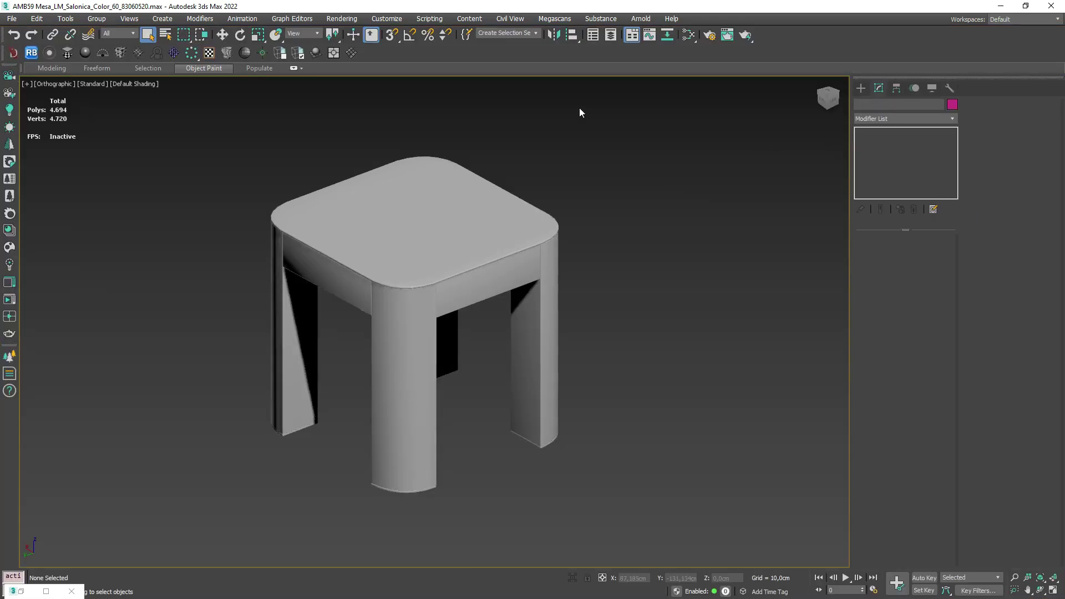
# - Select Box006, turn on Edged Faces and switch to the Move tool
pyautogui.moveTo(633, 279); pyautogui.dragTo(670, 274, button='middle')
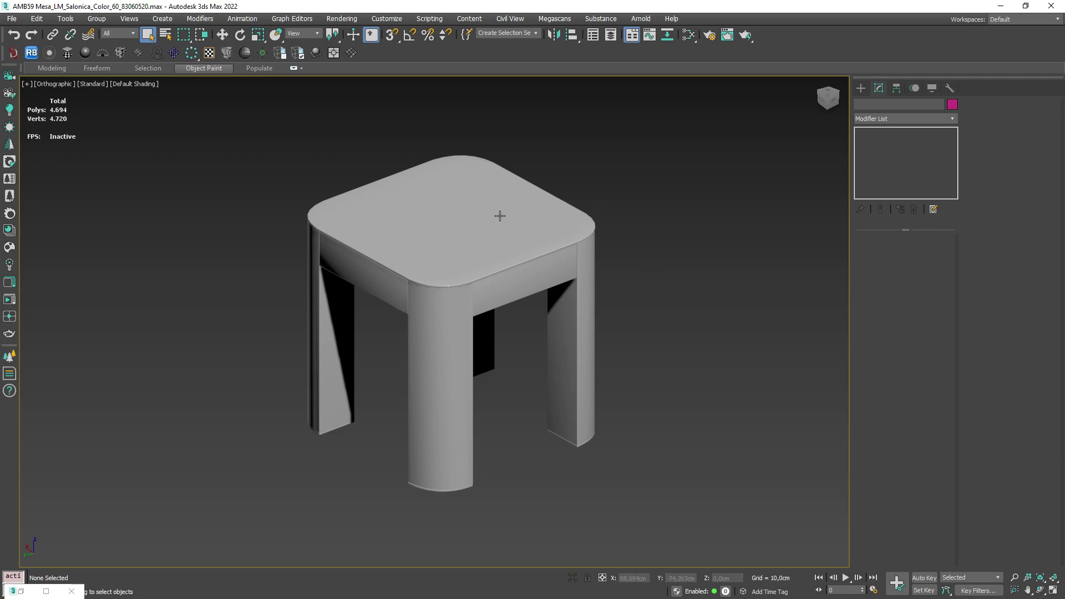
pyautogui.moveTo(491, 213); pyautogui.dragTo(458, 227, button='middle')
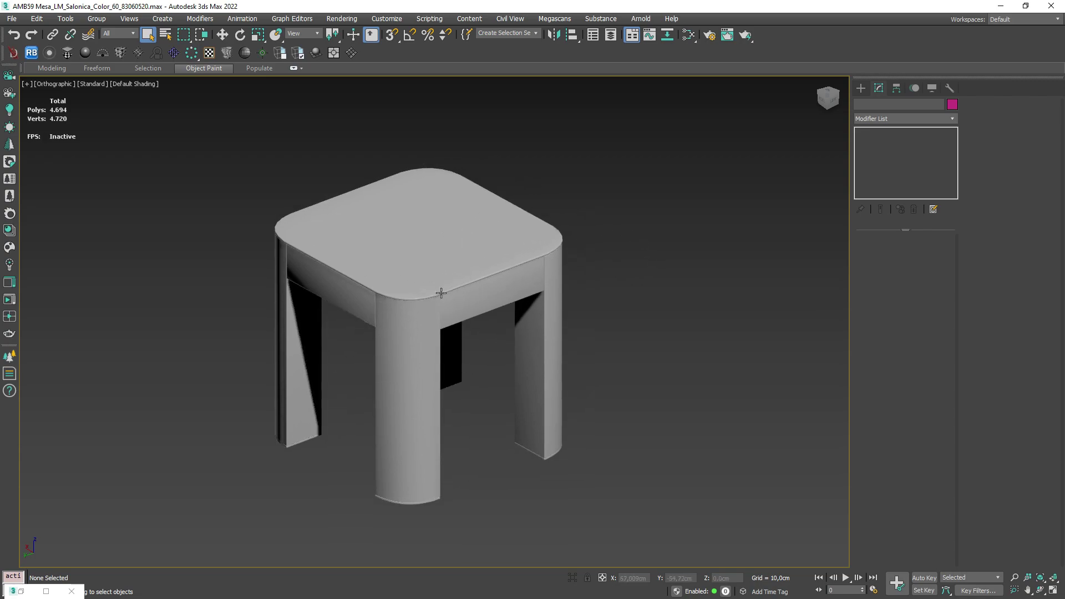
pyautogui.scroll(3, 435, 309)
pyautogui.moveTo(428, 294)
pyautogui.keyDown('alt'); pyautogui.mouseDown(button='middle')
pyautogui.moveTo(525, 191)
pyautogui.moveTo(507, 210)
pyautogui.mouseUp(button='middle'); pyautogui.keyUp('alt')
pyautogui.click(506, 209)
pyautogui.press('F4')
pyautogui.press('w')
pyautogui.scroll(3, 499, 178)
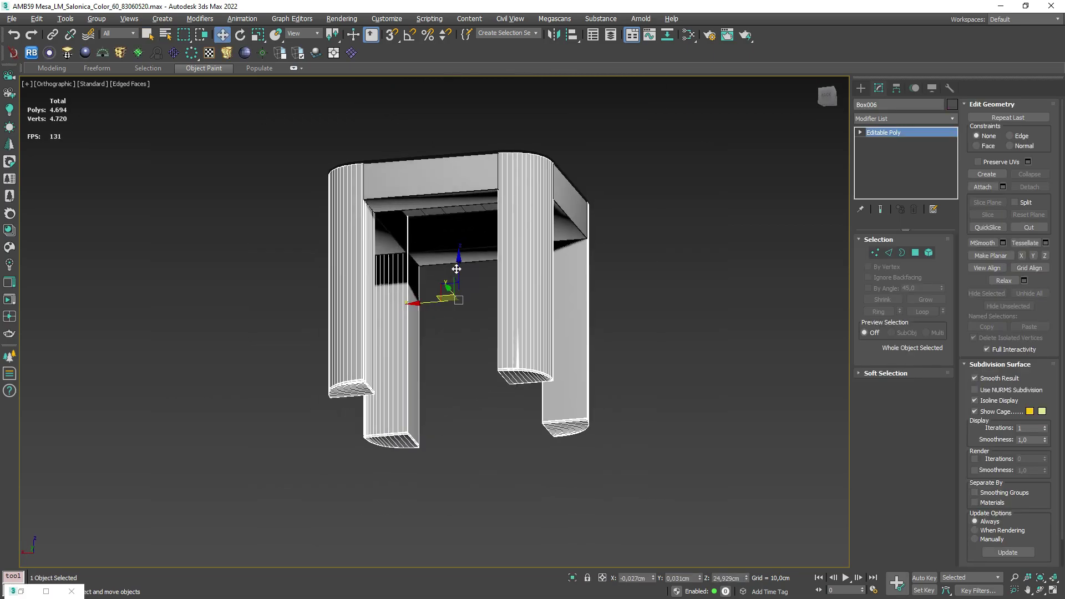
# - Orbit around the edged mesh, then box-select all three stool parts
pyautogui.moveTo(436, 295)
pyautogui.keyDown('alt'); pyautogui.mouseDown(button='middle')
pyautogui.moveTo(428, 245)
pyautogui.moveTo(545, 361)
pyautogui.mouseUp(button='middle'); pyautogui.keyUp('alt')
pyautogui.scroll(3, 428, 245)
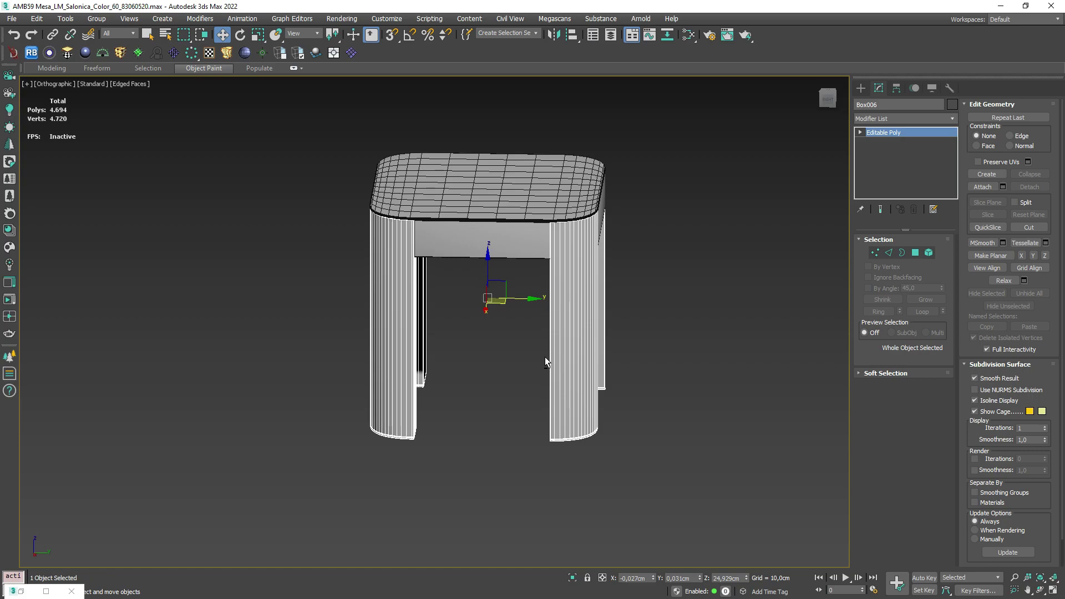
pyautogui.scroll(3, 461, 254)
pyautogui.scroll(-3, 461, 254)
pyautogui.keyDown('alt'); pyautogui.moveTo(461, 254); pyautogui.dragTo(436, 320, button='middle'); pyautogui.keyUp('alt')
pyautogui.scroll(5, 366, 280)
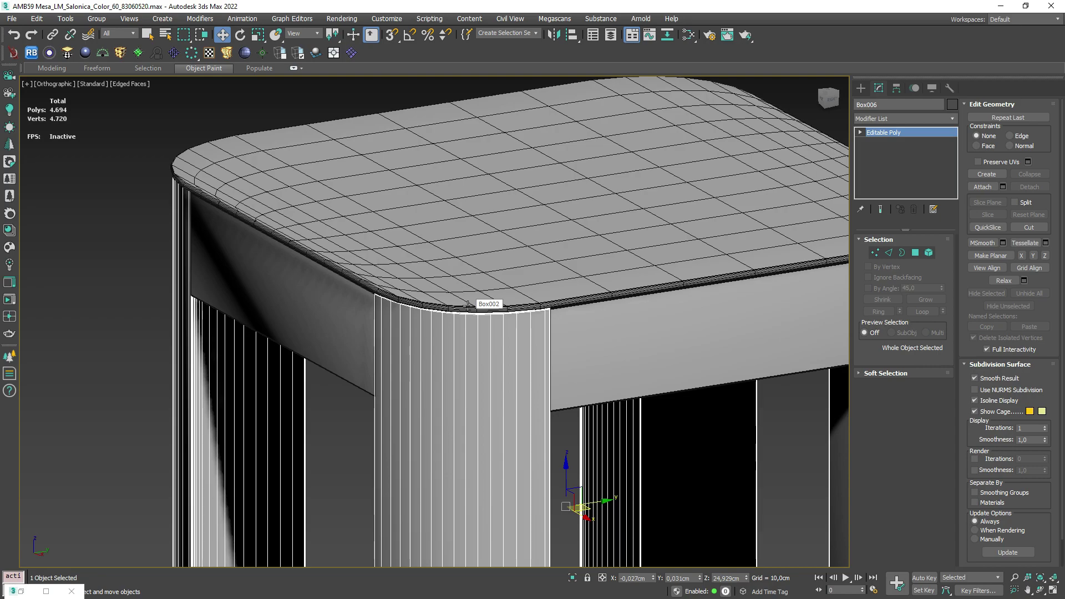
pyautogui.scroll(-5, 488, 302)
pyautogui.scroll(-5, 531, 243)
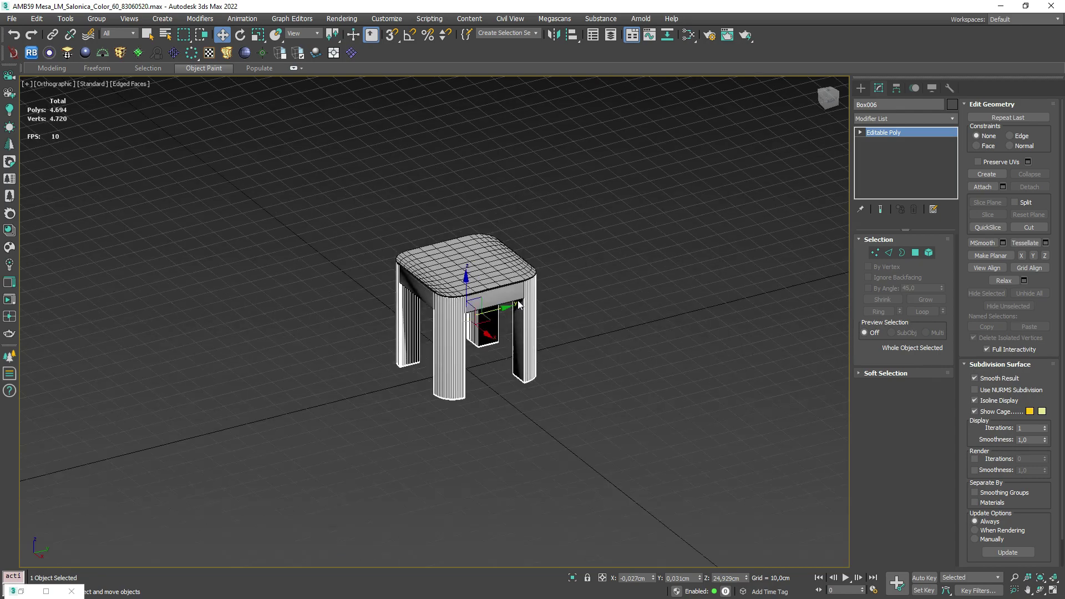
pyautogui.moveTo(602, 172); pyautogui.dragTo(394, 427)
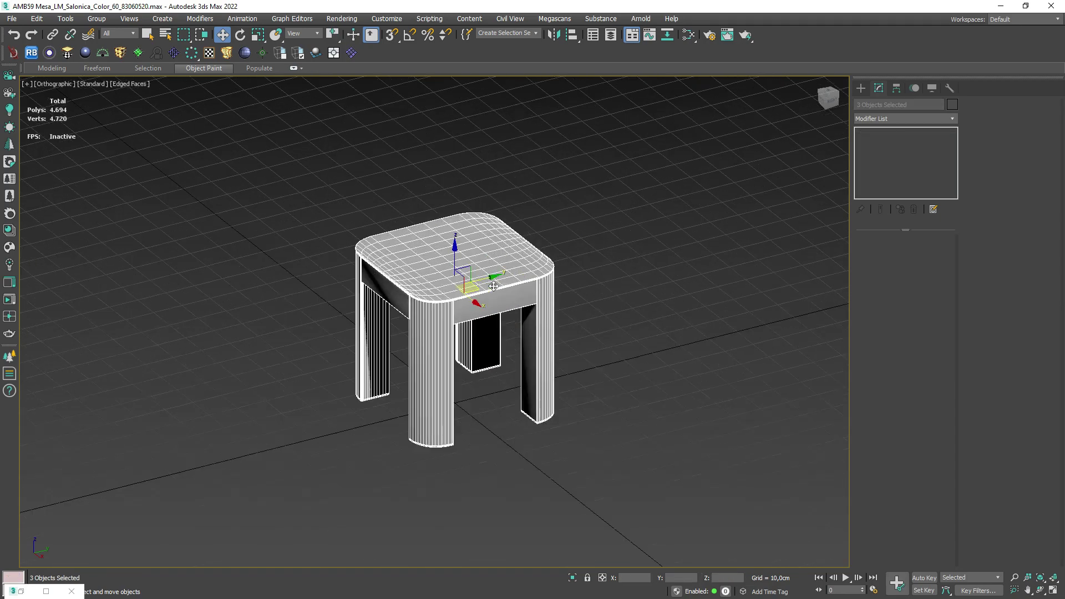
pyautogui.scroll(5, 521, 302)
pyautogui.keyDown('alt'); pyautogui.moveTo(527, 294); pyautogui.dragTo(542, 274, button='middle'); pyautogui.keyUp('alt')
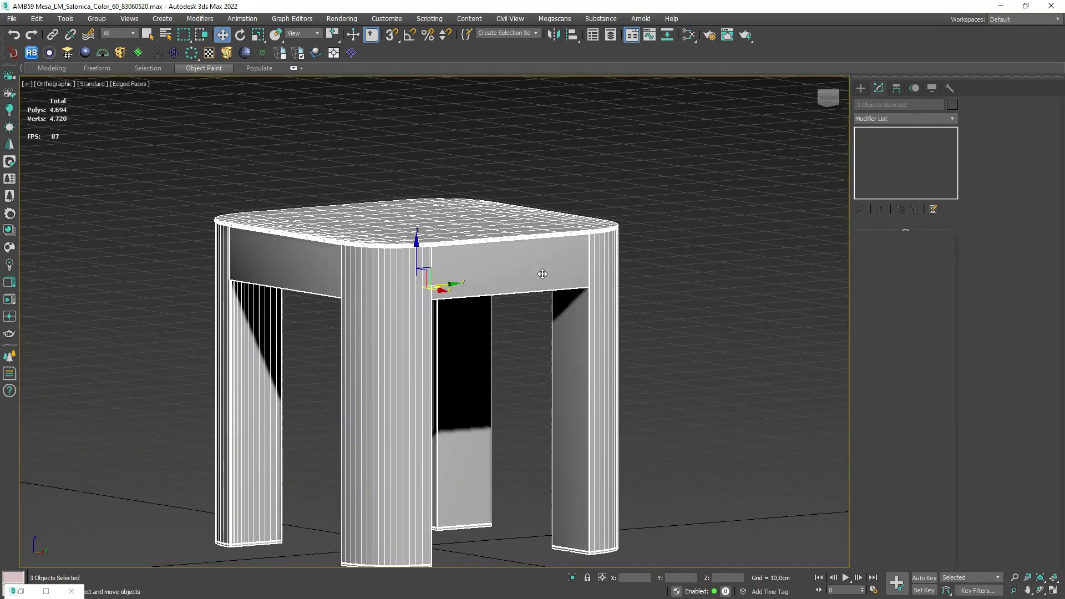
pyautogui.scroll(-3, 546, 361)
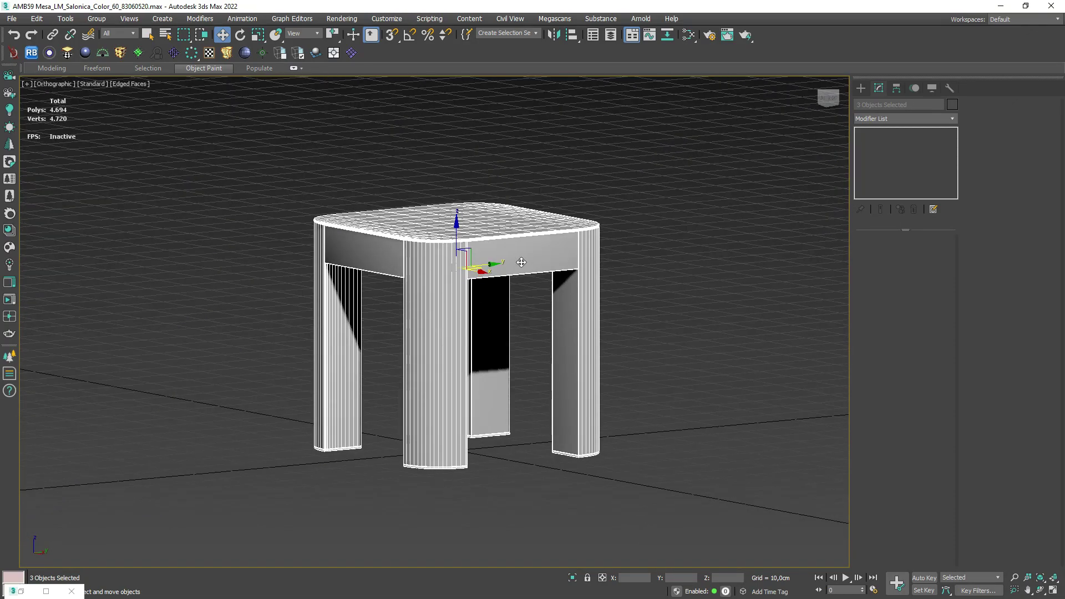
# - Enable Affect Pivot Only and reset the selected parts with Reset XForm
pyautogui.click(897, 89)
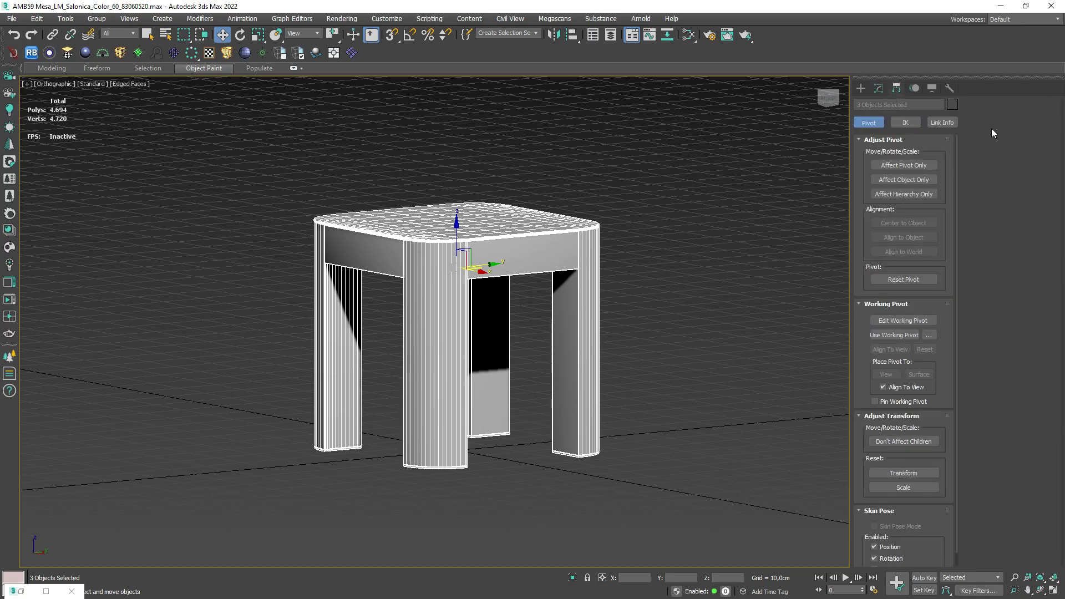
pyautogui.click(920, 165)
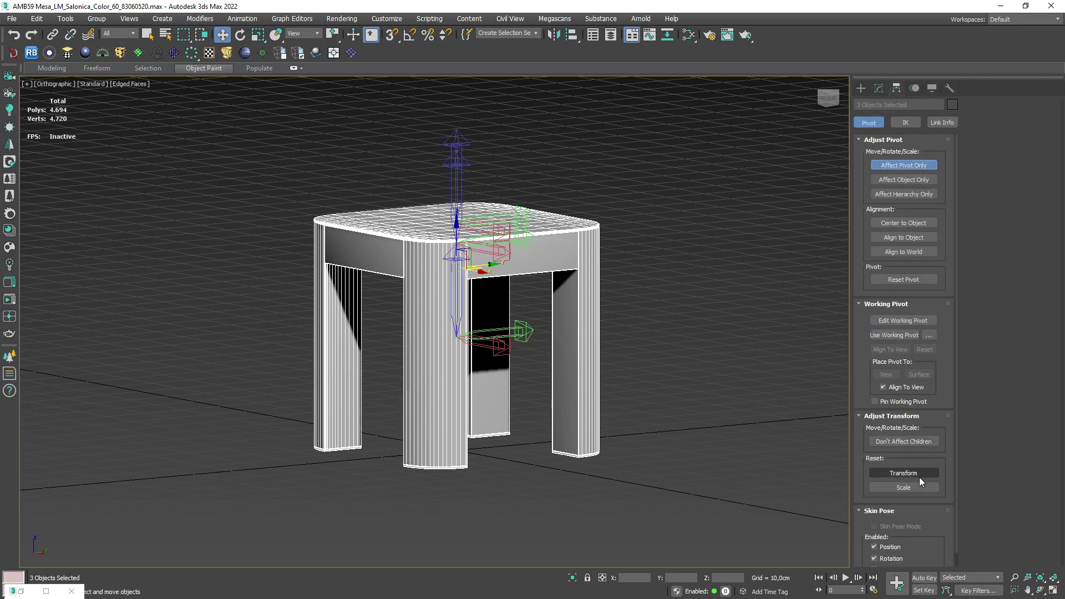
pyautogui.click(919, 487)
pyautogui.click(949, 88)
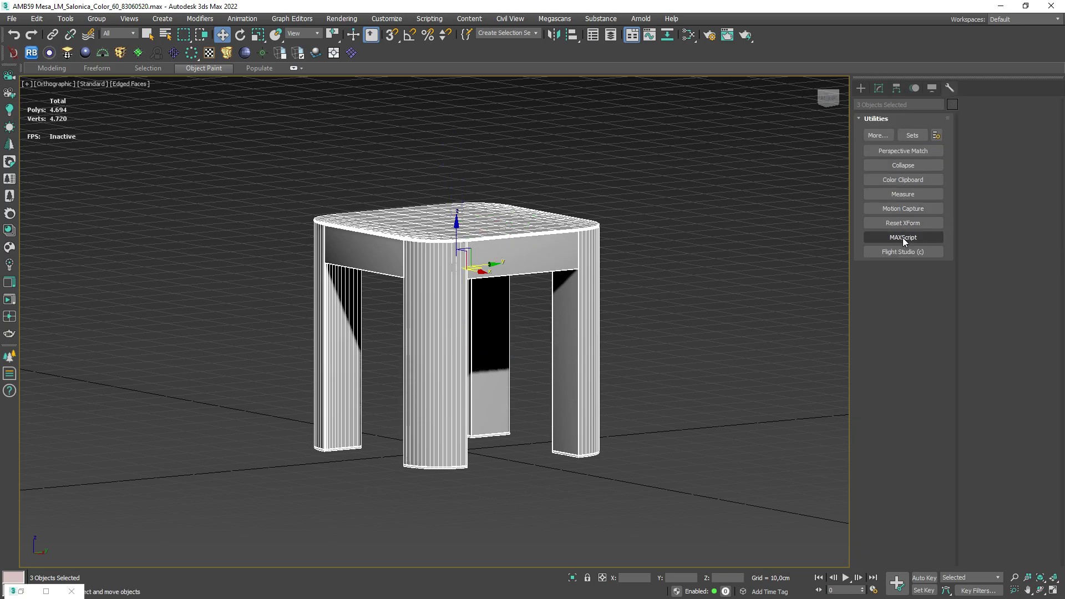
pyautogui.click(905, 225)
pyautogui.click(915, 289)
# - Convert the selected stool parts via the right-click menu, then return to the Modify stack
pyautogui.rightClick(474, 300)
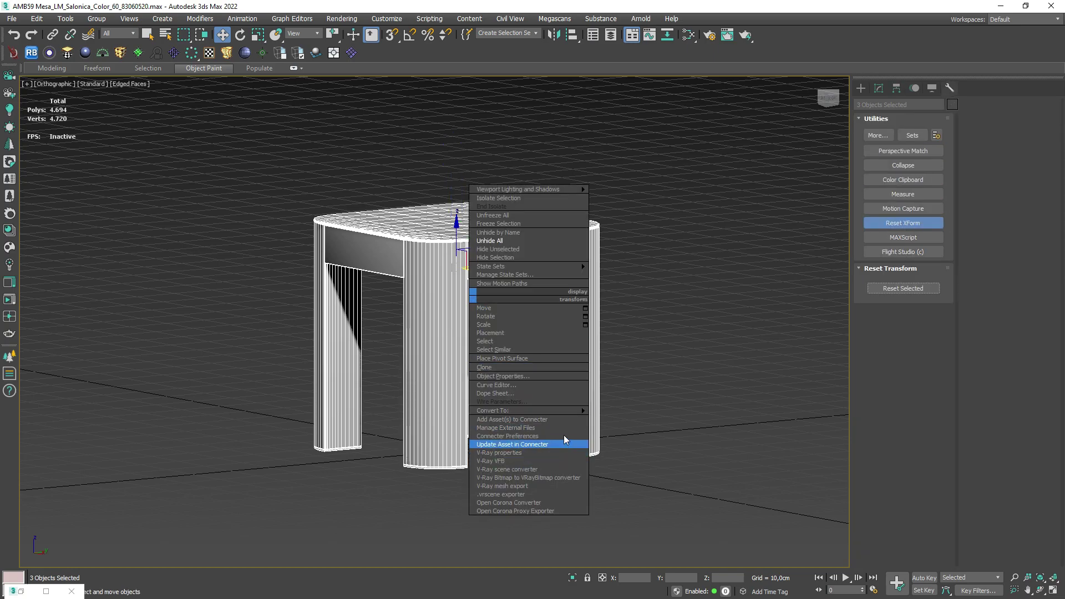
pyautogui.click(621, 420)
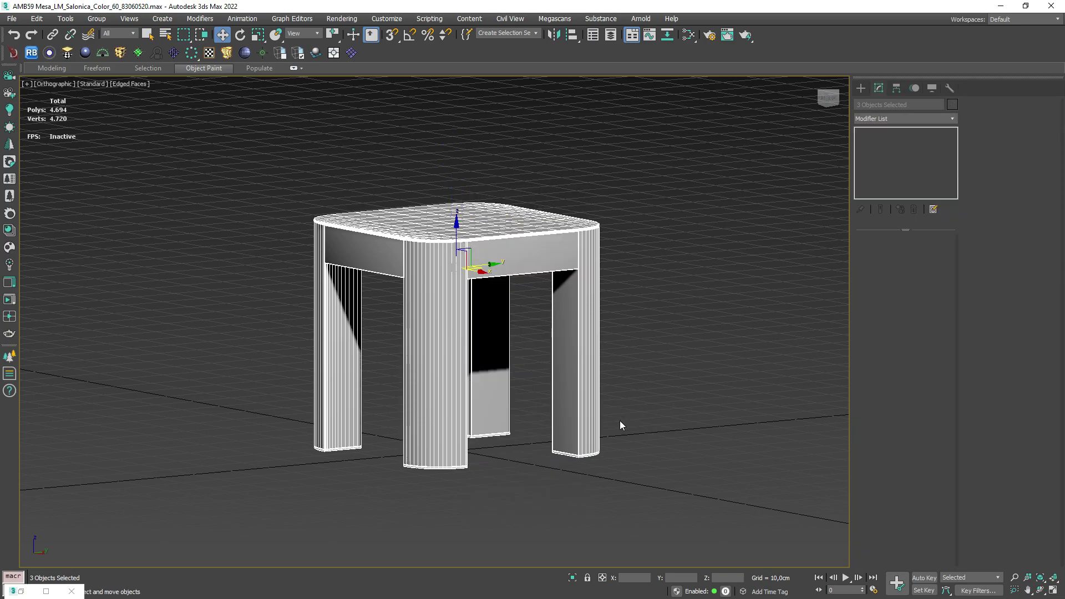
pyautogui.keyDown('alt'); pyautogui.moveTo(508, 282); pyautogui.dragTo(492, 288, button='middle'); pyautogui.keyUp('alt')
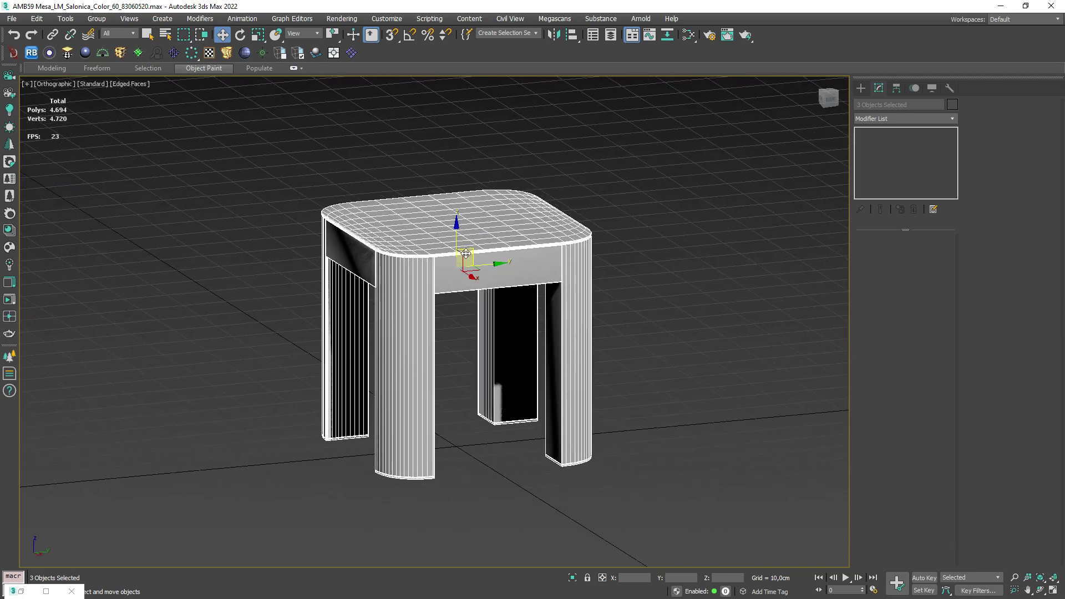
pyautogui.scroll(2, 517, 239)
pyautogui.click(896, 88)
pyautogui.click(949, 89)
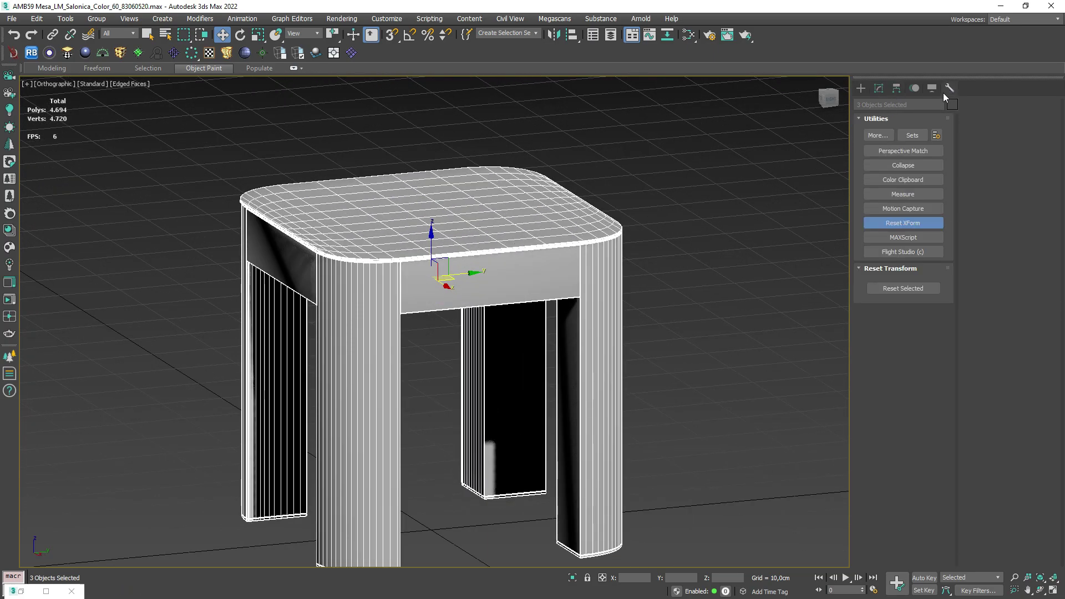
pyautogui.click(878, 88)
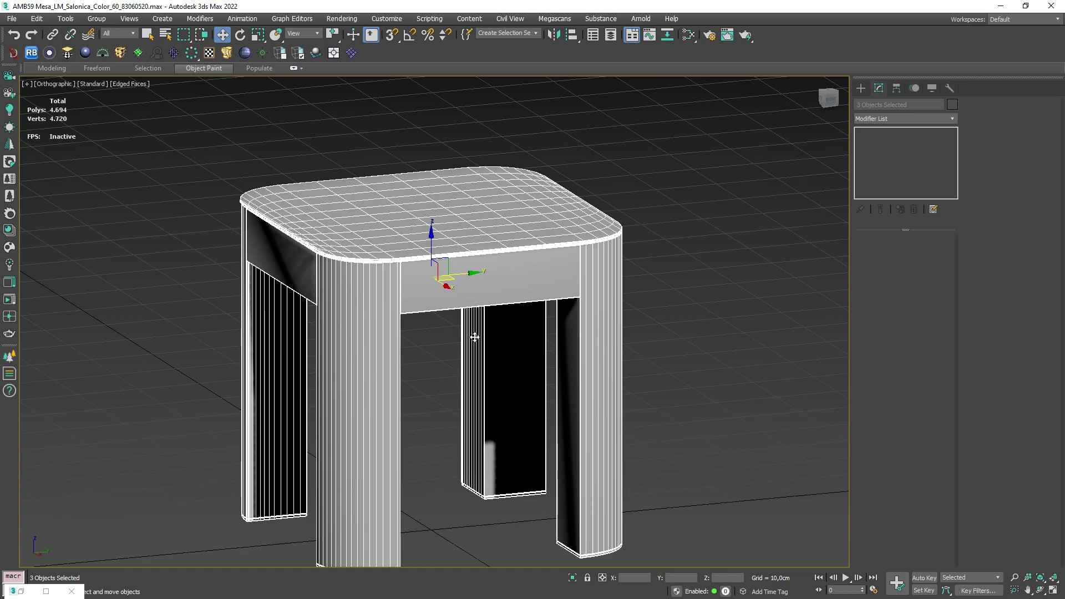
pyautogui.click(111, 89)
# - Switch to Clay shading, hide the edges and select Box006
pyautogui.click(151, 157)
pyautogui.moveTo(432, 278); pyautogui.dragTo(436, 253, button='middle')
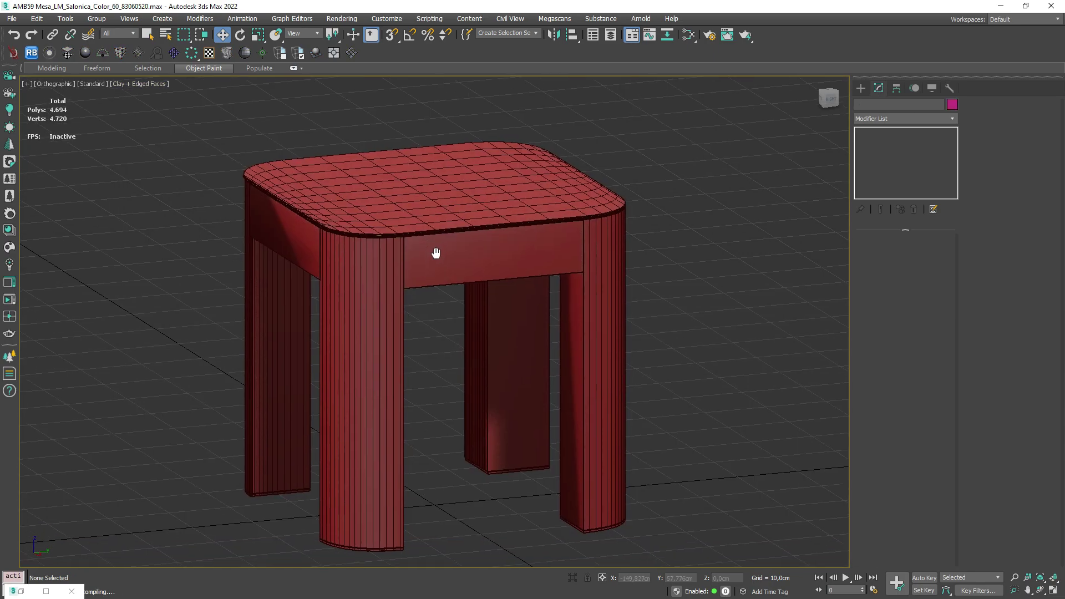
pyautogui.press('F4')
pyautogui.click(436, 253)
pyautogui.scroll(2, 345, 286)
pyautogui.scroll(2, 452, 257)
pyautogui.scroll(1, 493, 236)
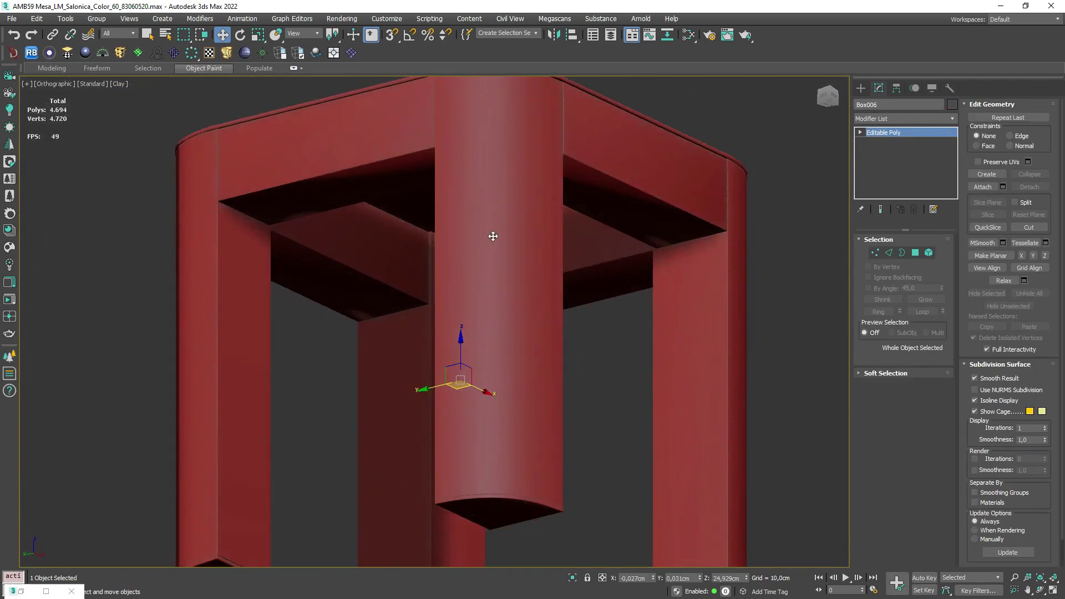
pyautogui.scroll(-5, 494, 237)
pyautogui.moveTo(494, 295)
pyautogui.keyDown('alt'); pyautogui.mouseDown(button='middle')
pyautogui.moveTo(566, 269)
pyautogui.moveTo(499, 311)
pyautogui.moveTo(512, 404)
pyautogui.mouseUp(button='middle'); pyautogui.keyUp('alt')
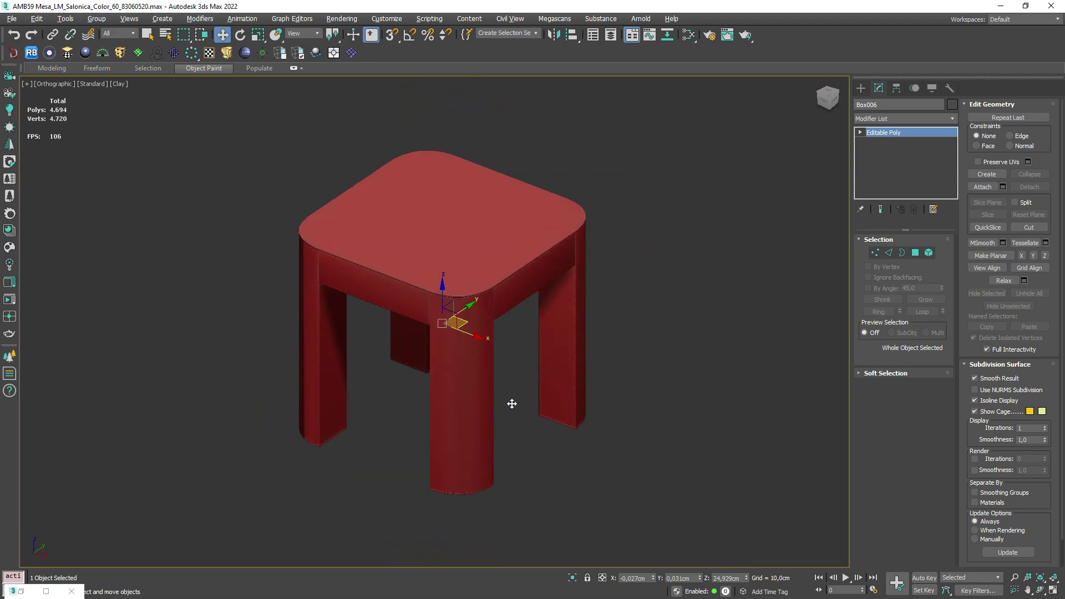
# - In Element mode, select the front leg and flip its face normals
pyautogui.click(928, 252)
pyautogui.click(467, 351)
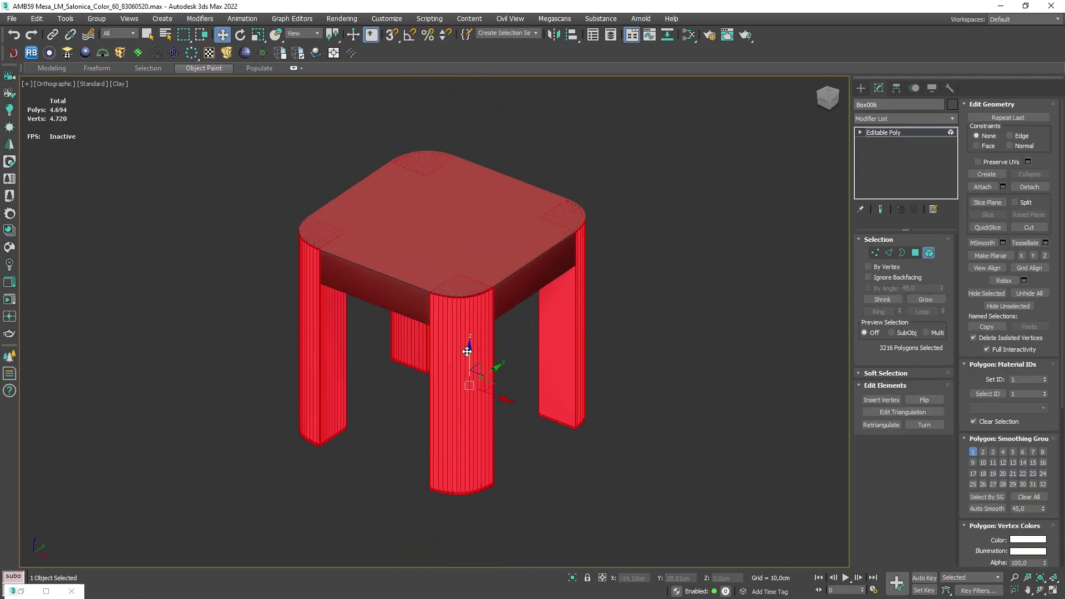
pyautogui.scroll(3, 468, 351)
pyautogui.click(486, 298)
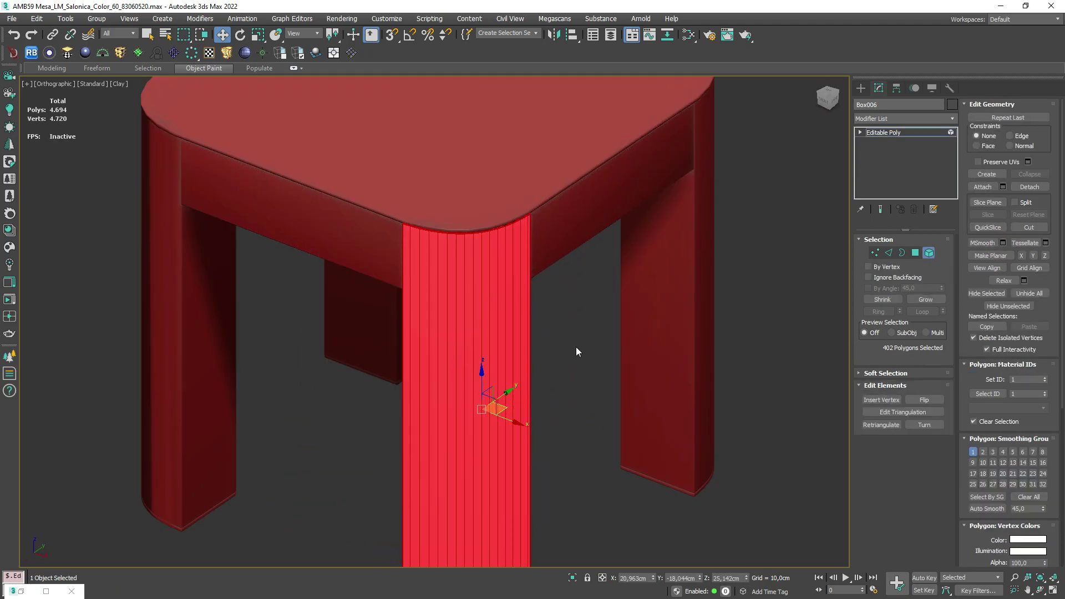
pyautogui.press('F2')
pyautogui.click(931, 394)
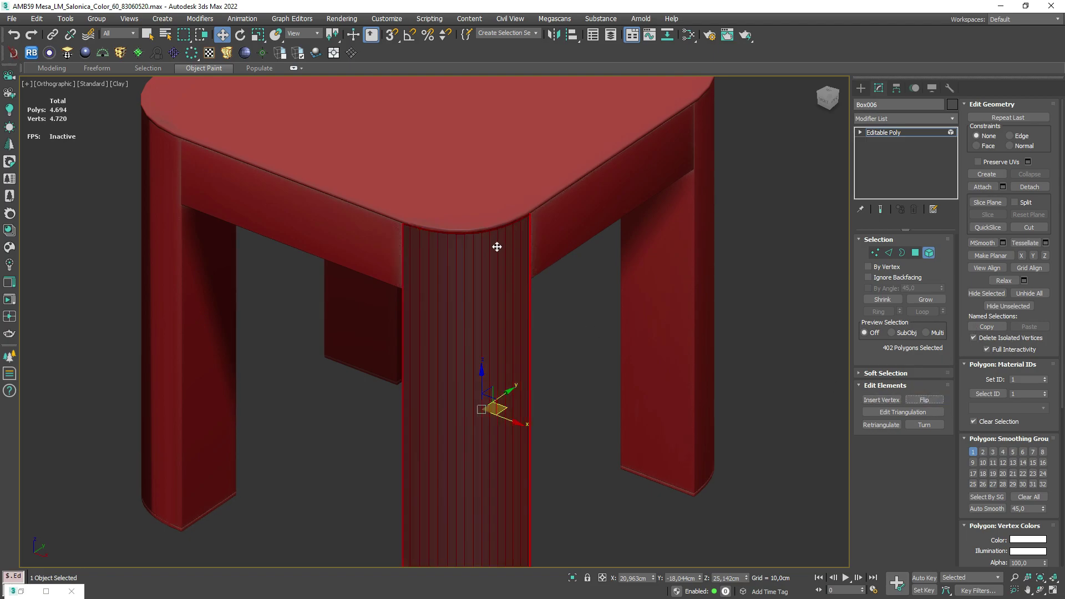
# - Orbit to inspect the stool, then flip the front leg's normals back
pyautogui.moveTo(497, 247)
pyautogui.keyDown('alt'); pyautogui.mouseDown(button='middle')
pyautogui.moveTo(506, 316)
pyautogui.moveTo(590, 297)
pyautogui.moveTo(527, 358)
pyautogui.moveTo(486, 292)
pyautogui.moveTo(433, 330)
pyautogui.moveTo(487, 297)
pyautogui.mouseUp(button='middle'); pyautogui.keyUp('alt')
pyautogui.scroll(-2, 487, 297)
pyautogui.keyDown('alt'); pyautogui.moveTo(506, 345); pyautogui.dragTo(538, 364, button='middle'); pyautogui.keyUp('alt')
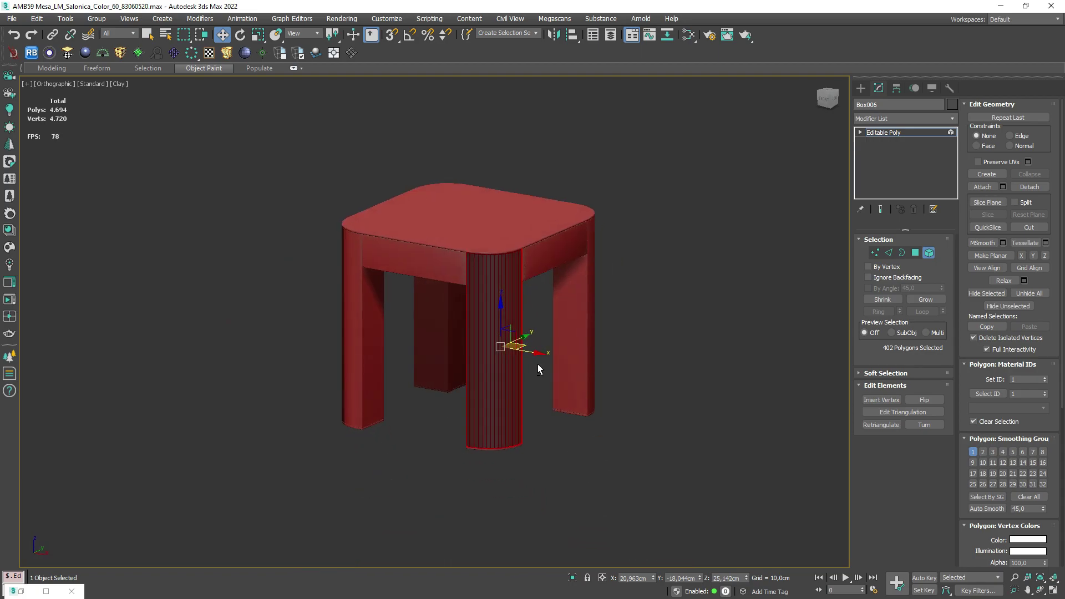
pyautogui.scroll(3, 537, 364)
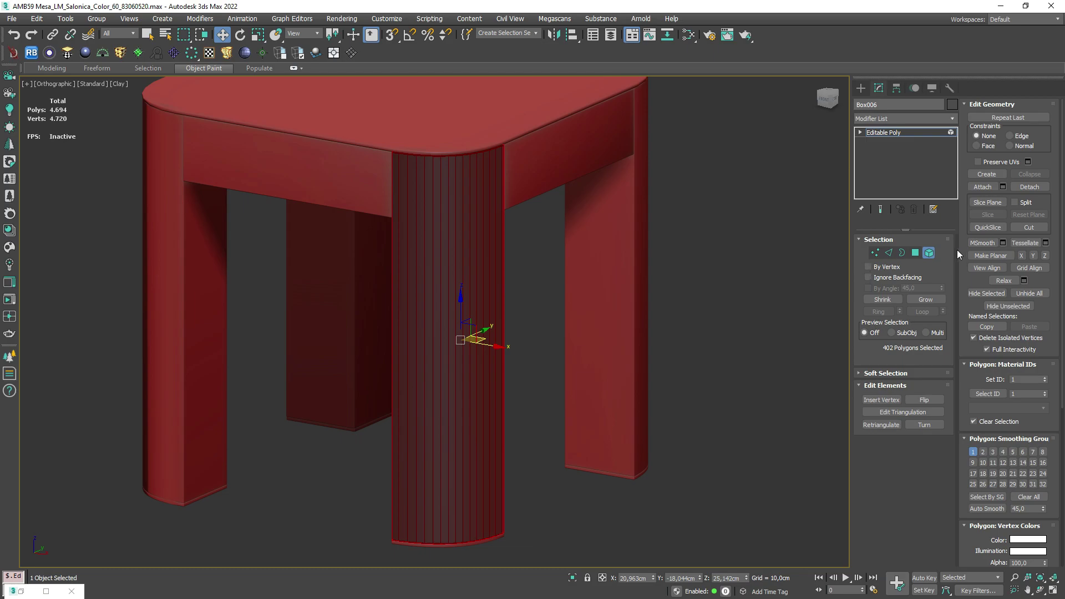
pyautogui.click(927, 401)
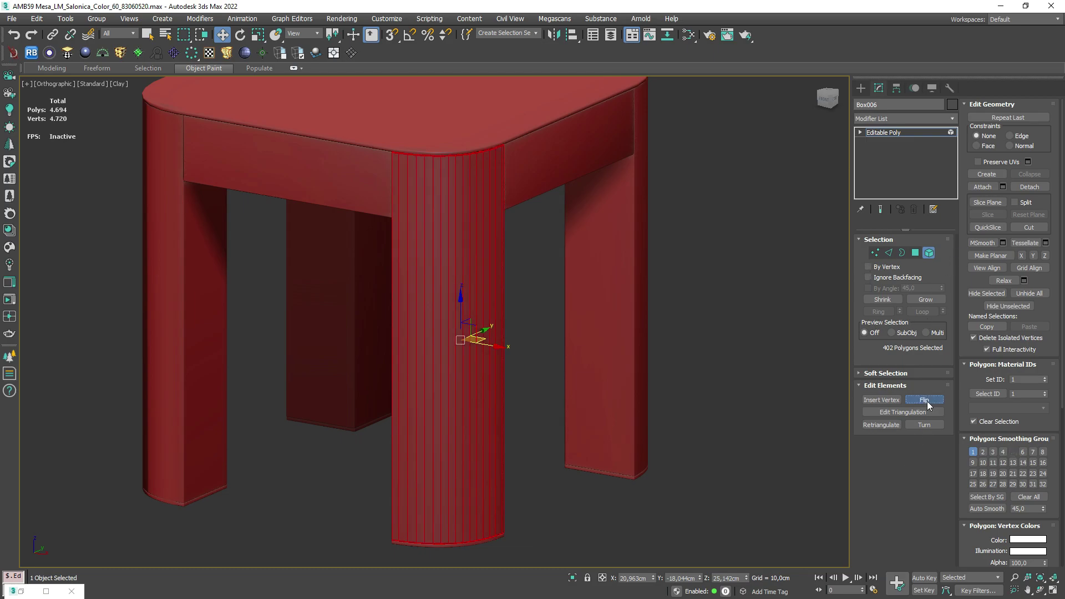
# - Exit Element mode, switch to Facets shading and select all three stool parts
pyautogui.click(929, 255)
pyautogui.scroll(-3, 476, 262)
pyautogui.scroll(-2, 476, 261)
pyautogui.press('g')
pyautogui.moveTo(766, 118); pyautogui.dragTo(266, 464)
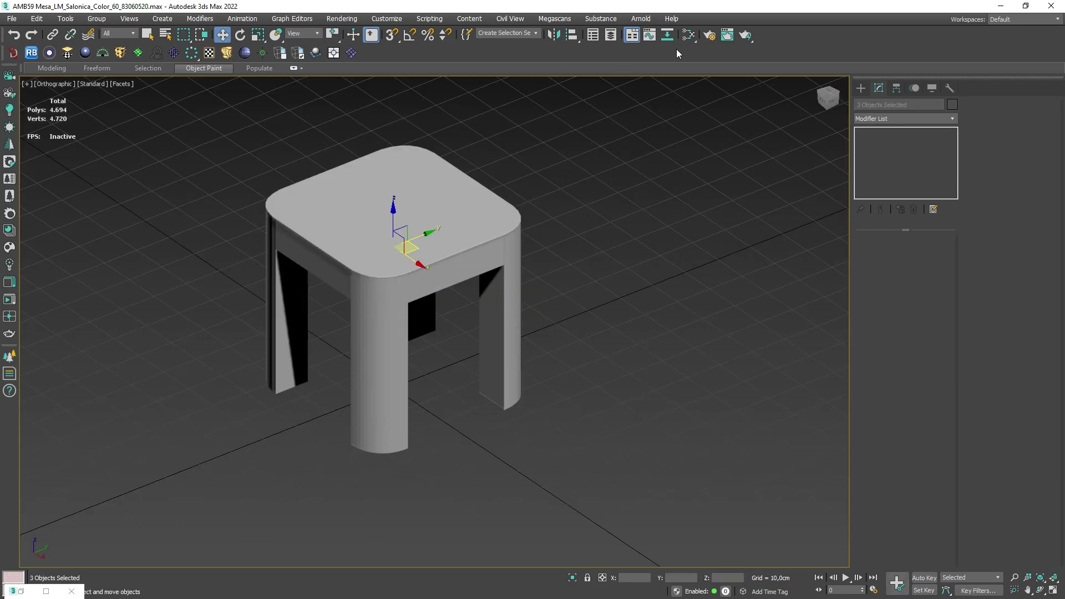
# - Glance at the material in the Slate Material Editor, minimise it, then open the File menu
pyautogui.click(689, 34)
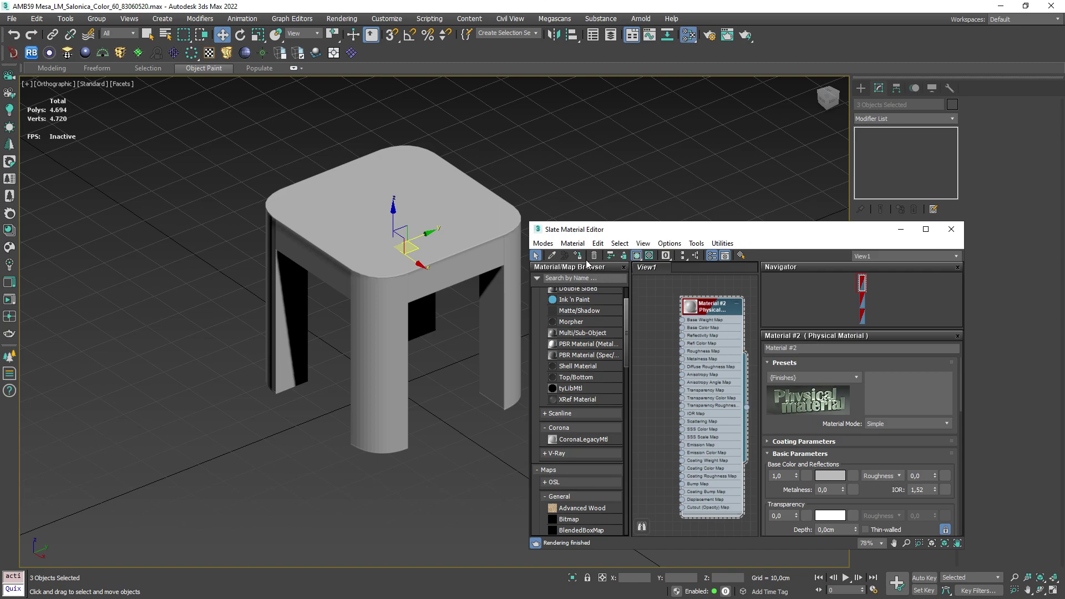
pyautogui.click(901, 229)
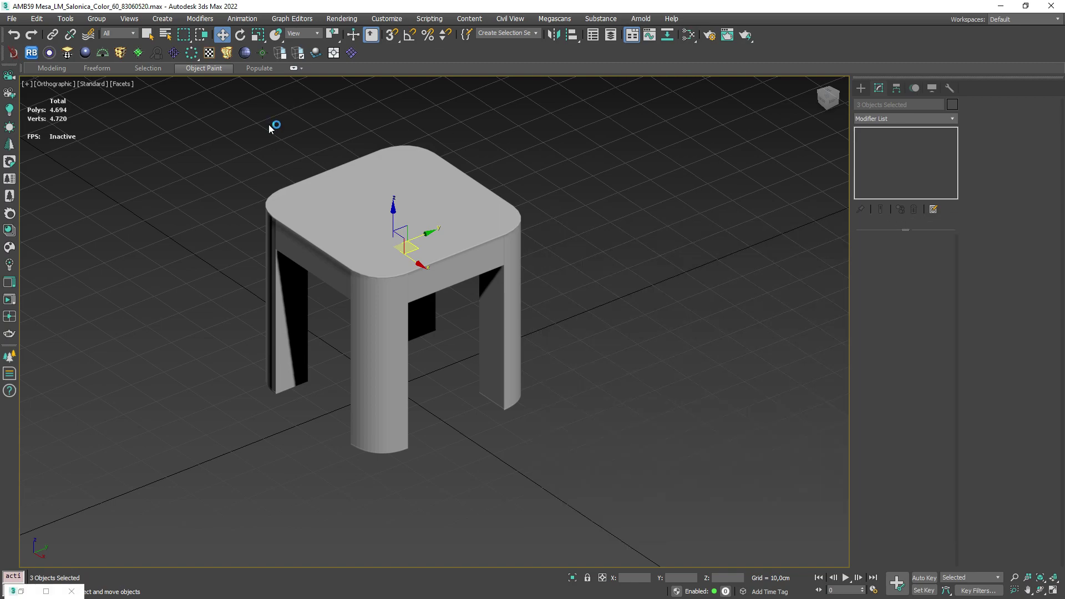
pyautogui.click(11, 19)
pyautogui.moveTo(33, 181)
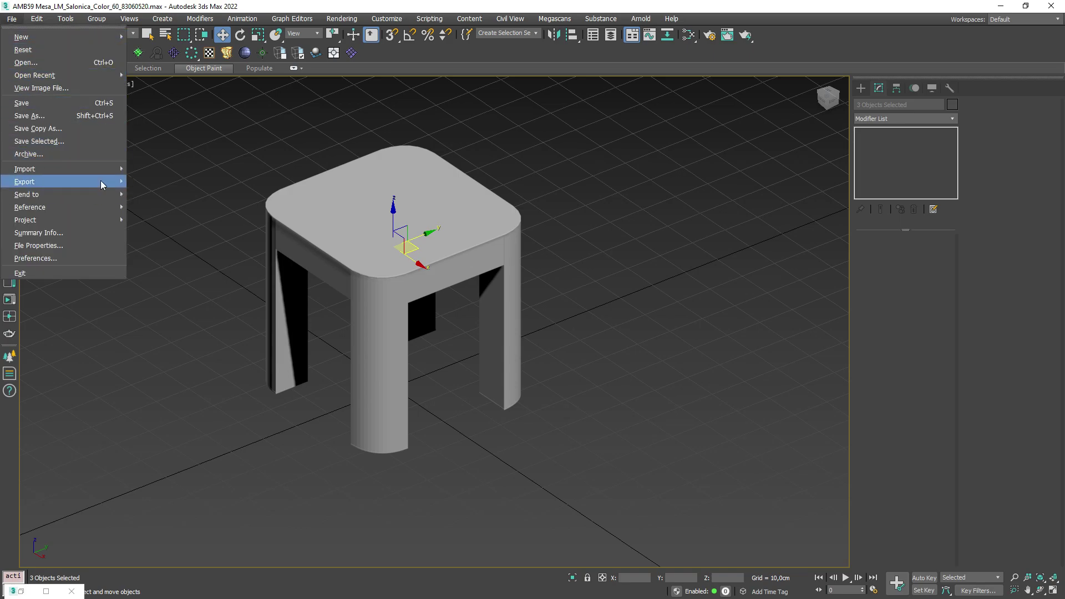
# - Export the selected stool pieces as Mesa.obj using gw::OBJ-Exporter with default options
pyautogui.click(181, 194)
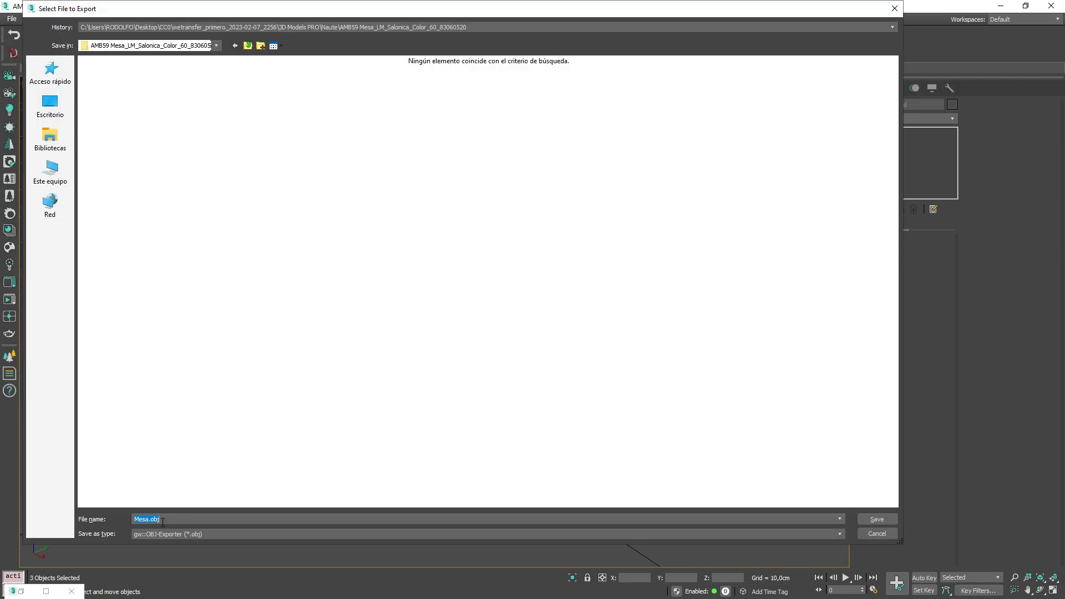
pyautogui.click(164, 533)
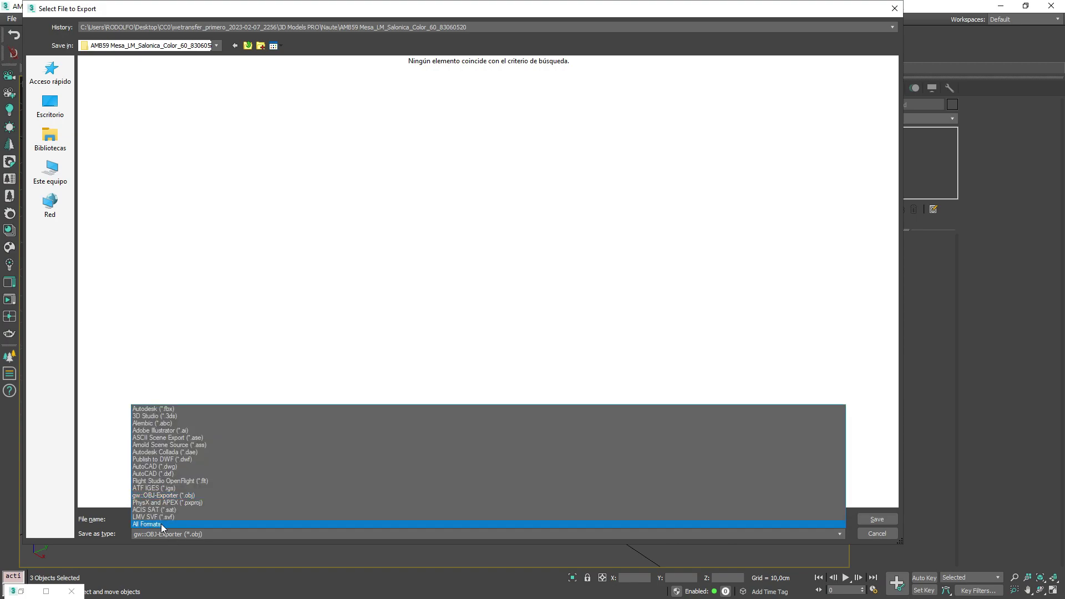
pyautogui.click(189, 495)
pyautogui.click(876, 519)
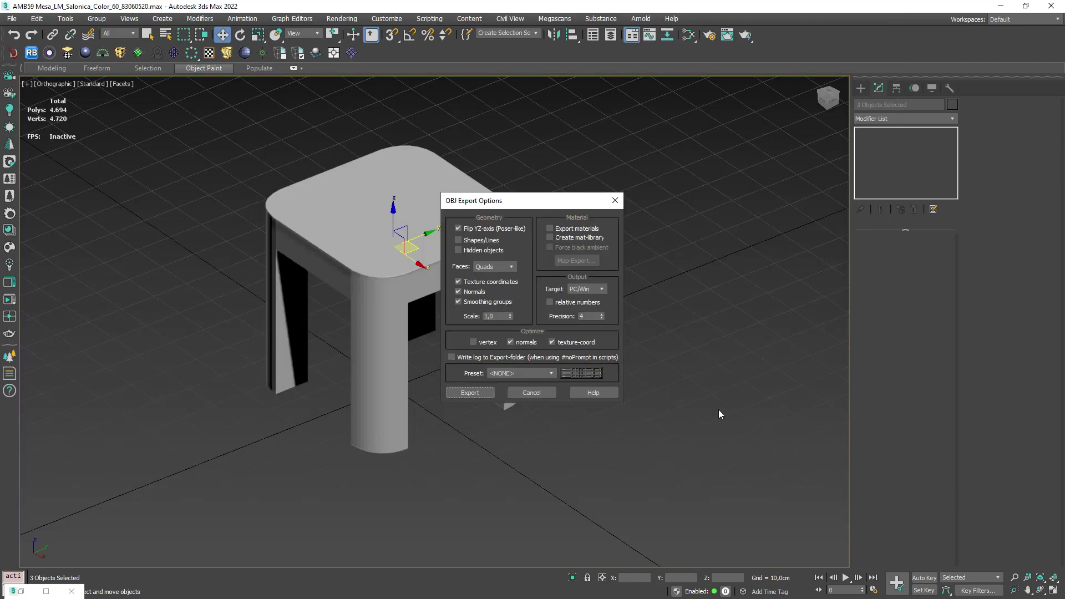
pyautogui.click(473, 394)
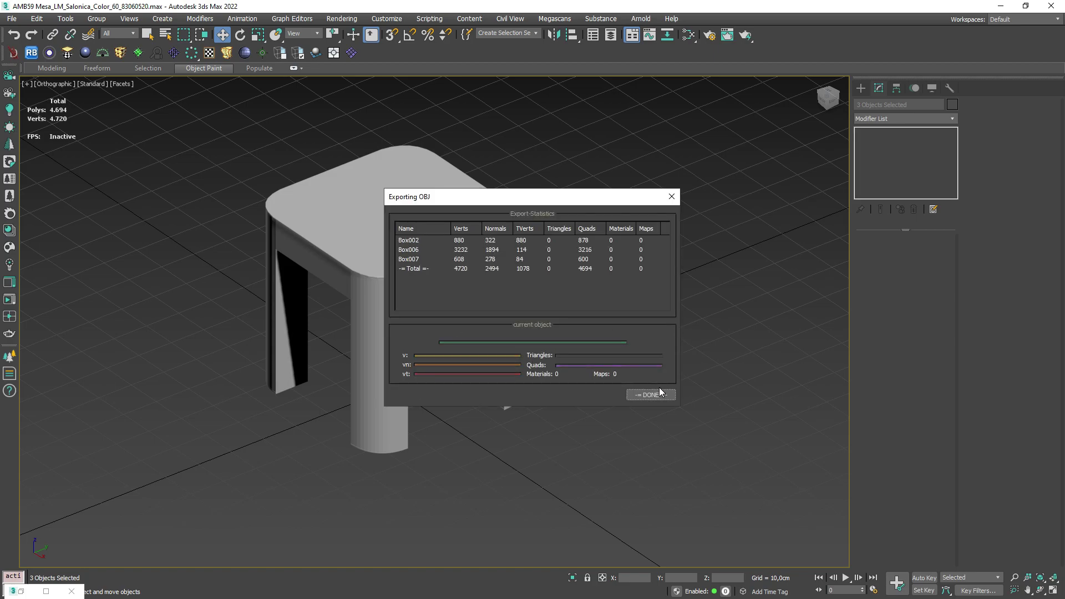
pyautogui.click(659, 388)
pyautogui.moveTo(534, 261); pyautogui.dragTo(561, 276, button='middle')
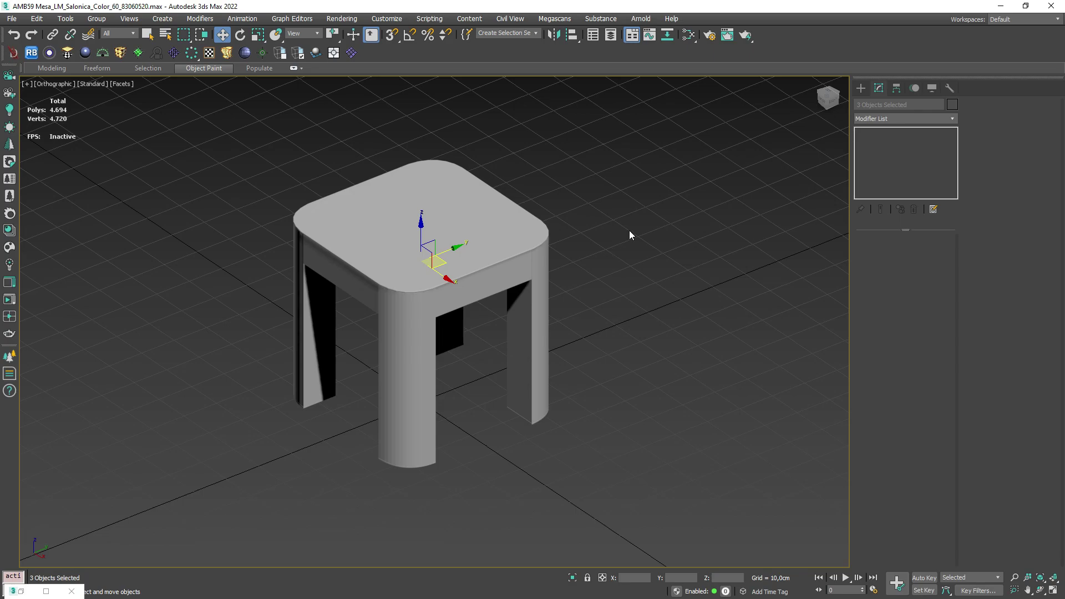
# - Select the tabletop Box002 and add a planar UVW Map modifier
pyautogui.moveTo(466, 258); pyautogui.dragTo(462, 254, button='middle')
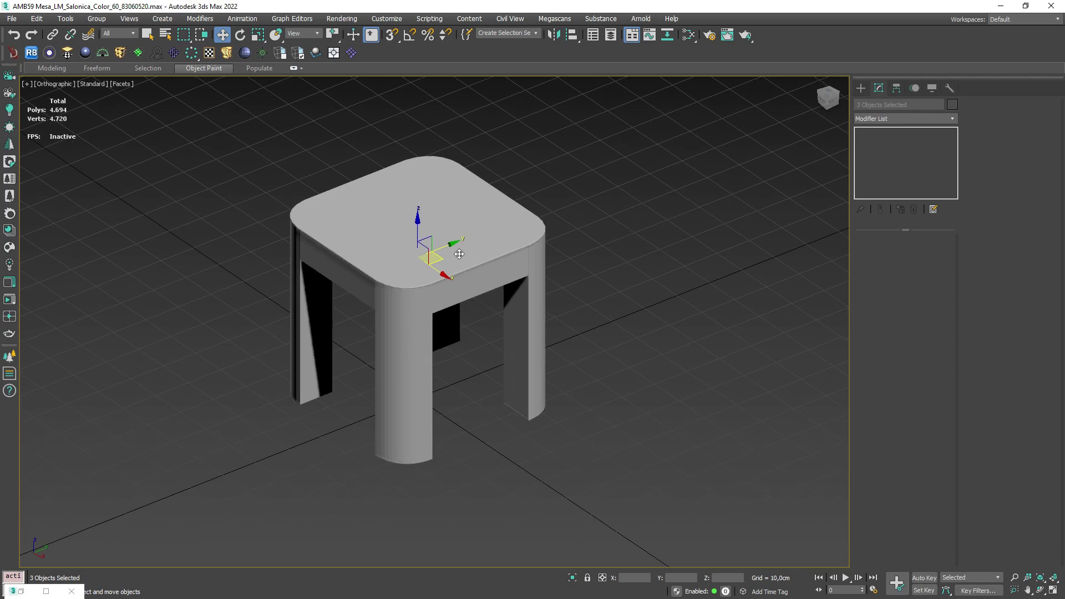
pyautogui.scroll(2, 491, 259)
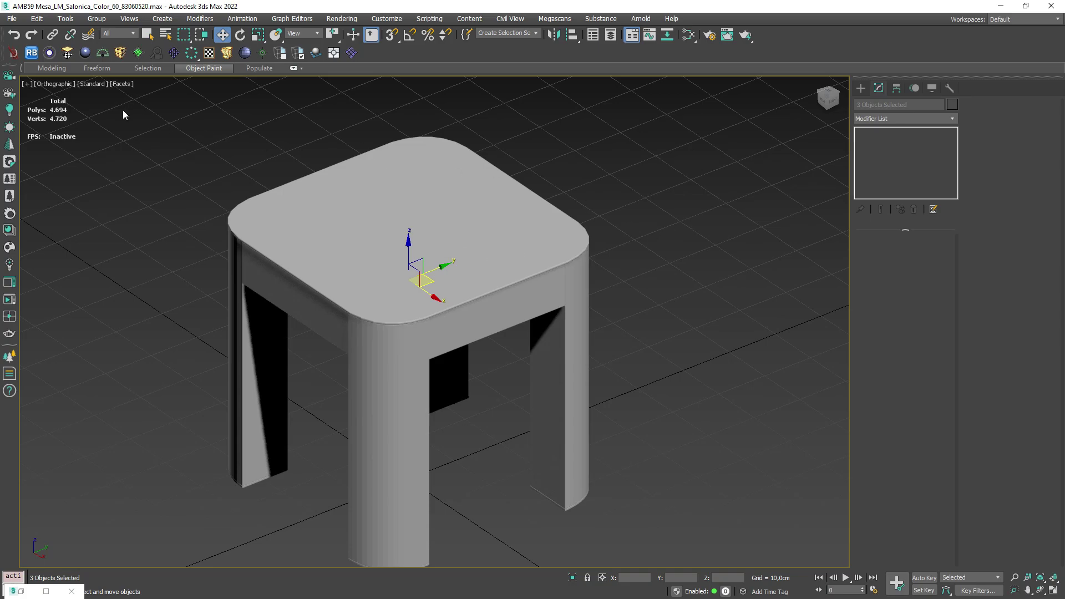
pyautogui.click(202, 255)
pyautogui.scroll(3, 314, 252)
pyautogui.click(314, 252)
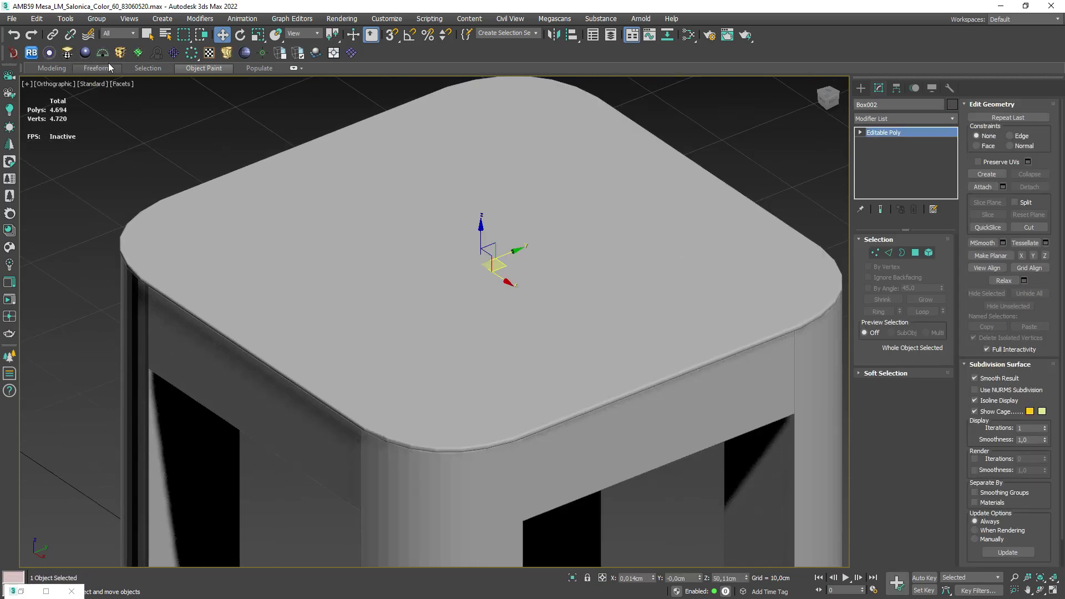
pyautogui.click(68, 55)
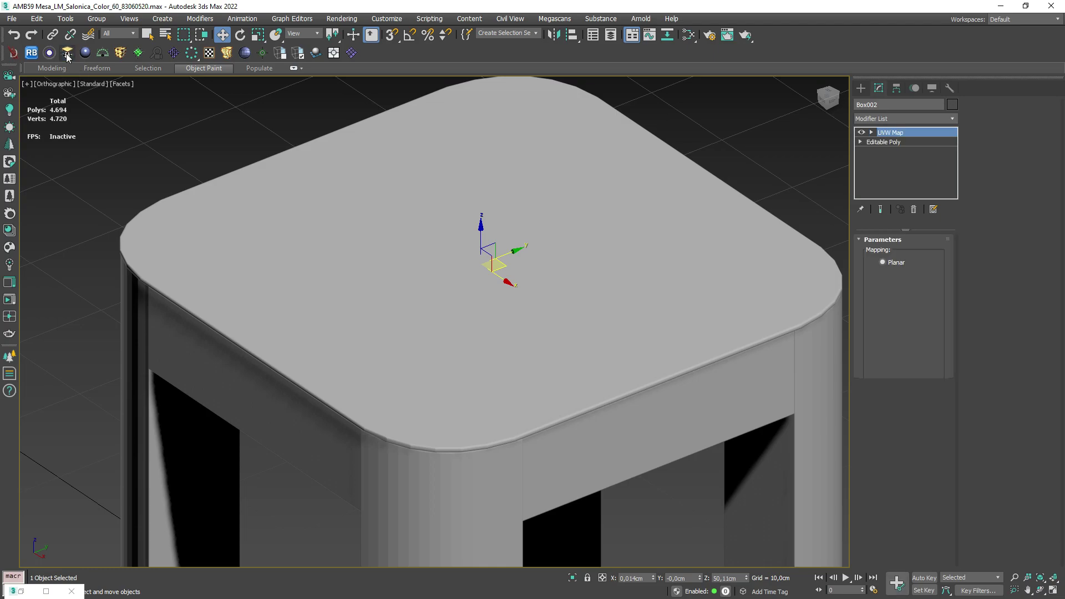
# - Add an Unwrap UVW modifier on top of the tabletop's UVW Map
pyautogui.click(904, 118)
pyautogui.scroll(-10, 924, 532)
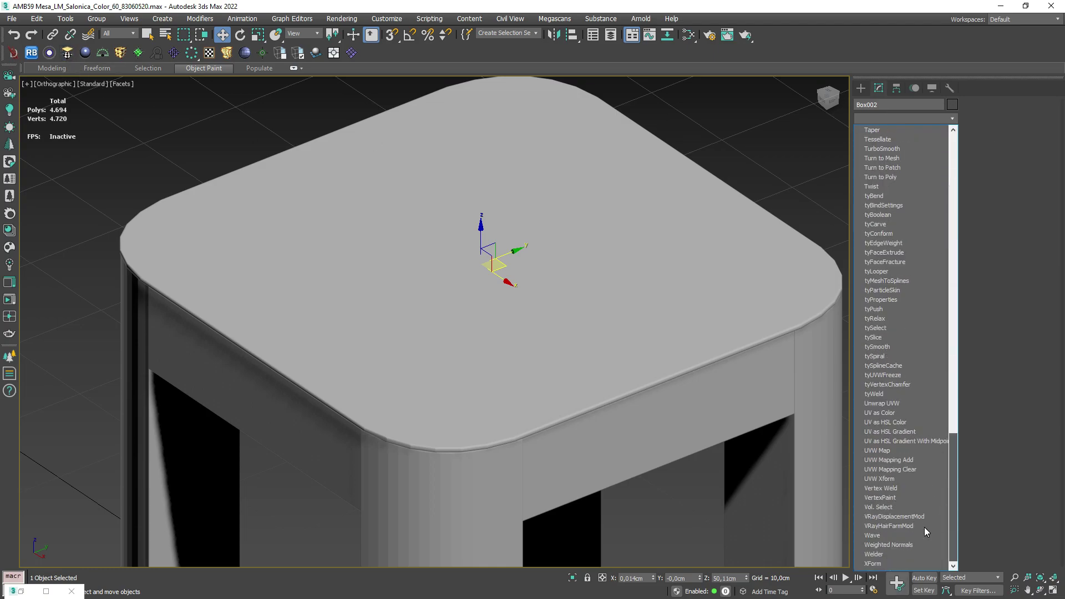
pyautogui.click(904, 402)
# - Inspect the tabletop's UV layout in the UV Editor, then close it and exit face editing
pyautogui.click(909, 471)
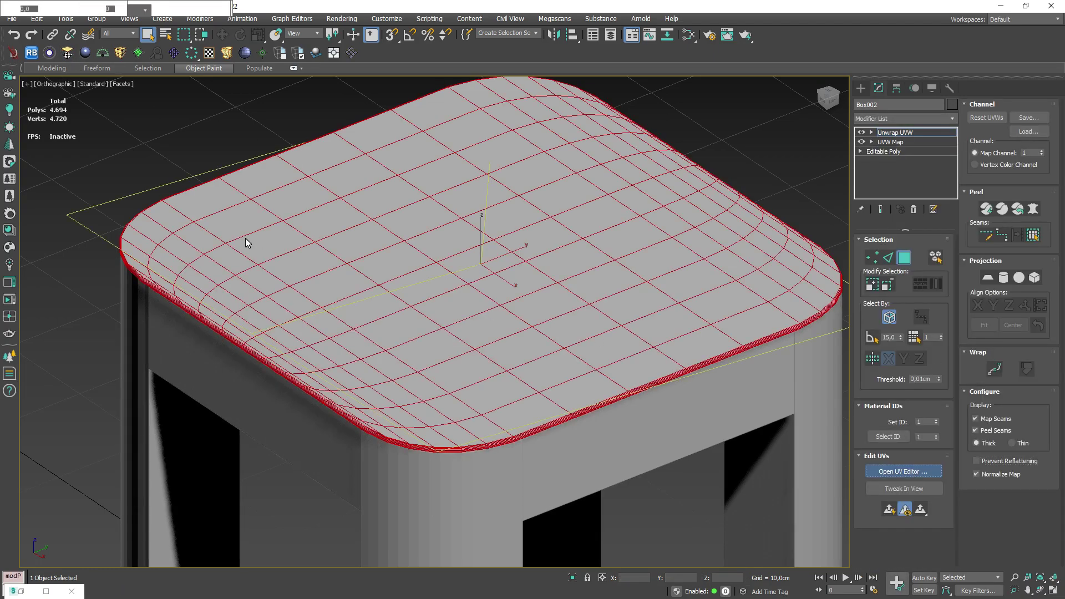
pyautogui.moveTo(193, 246); pyautogui.dragTo(214, 166, button='middle')
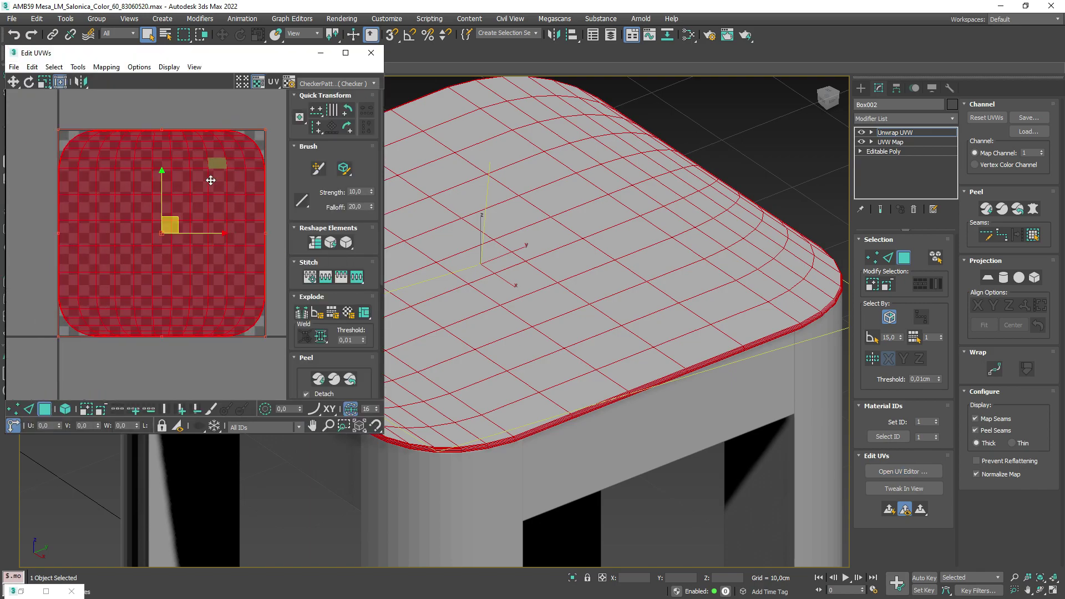
pyautogui.scroll(4, 222, 150)
pyautogui.scroll(-6, 241, 154)
pyautogui.scroll(3, 241, 153)
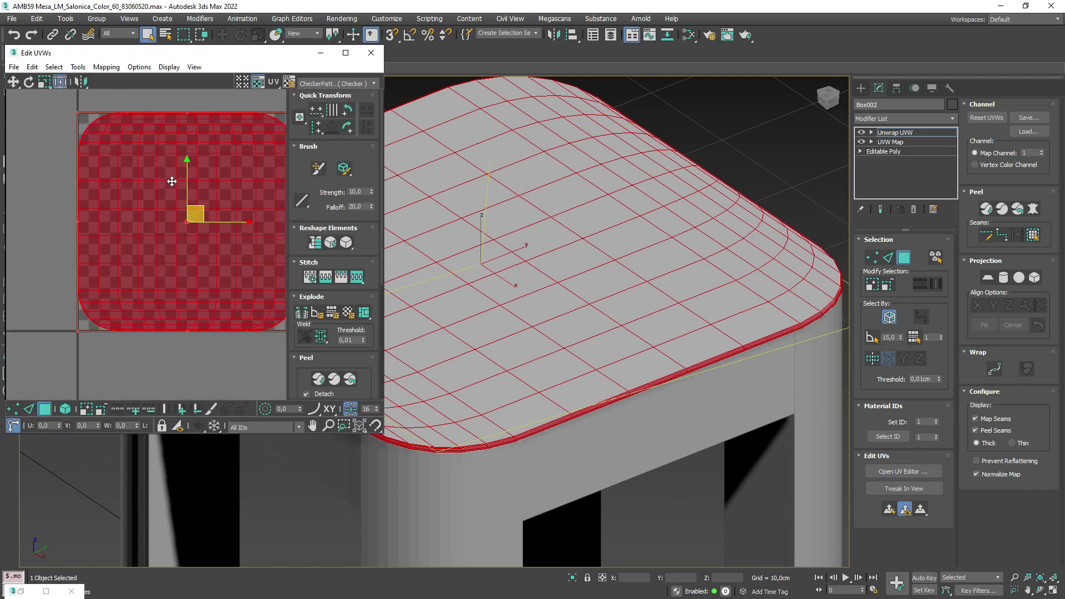
pyautogui.scroll(2, 171, 178)
pyautogui.scroll(3, 432, 448)
pyautogui.scroll(-3, 432, 448)
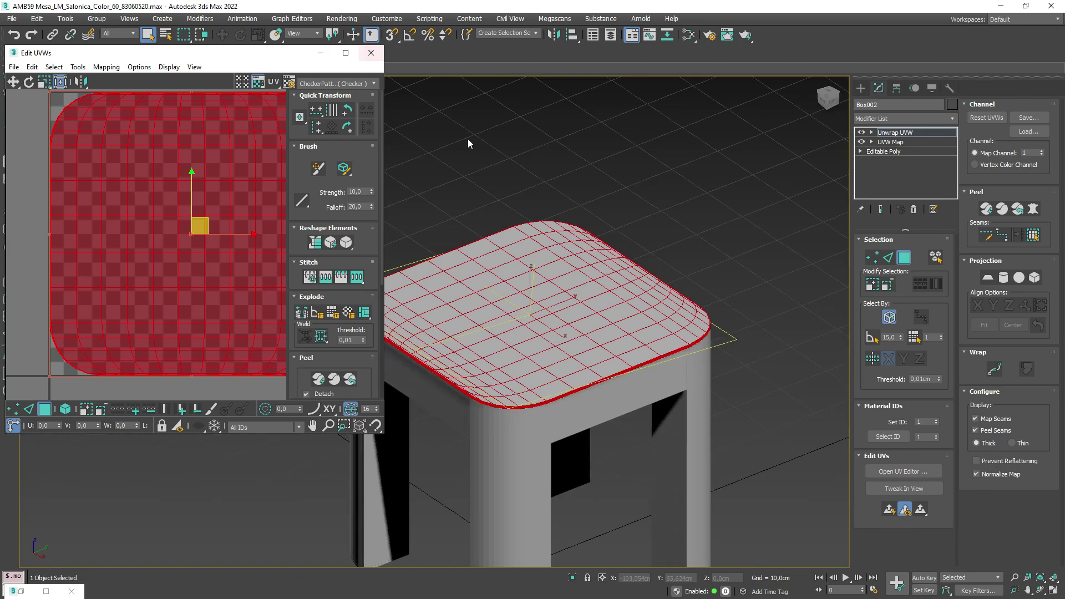
pyautogui.click(371, 53)
pyautogui.moveTo(526, 395); pyautogui.dragTo(496, 337, button='middle')
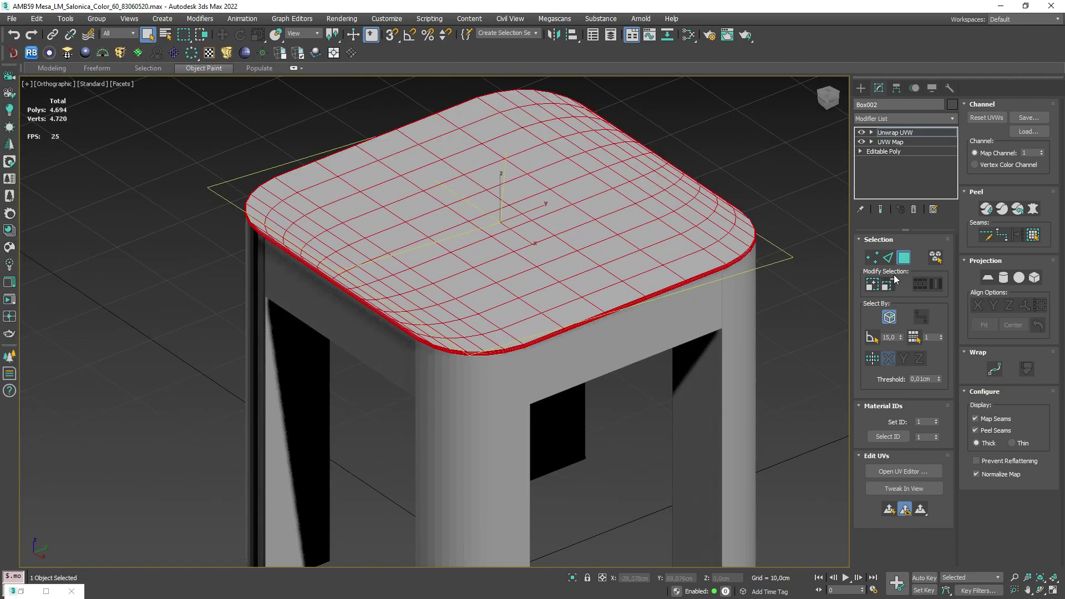
pyautogui.click(895, 132)
pyautogui.scroll(-4, 474, 307)
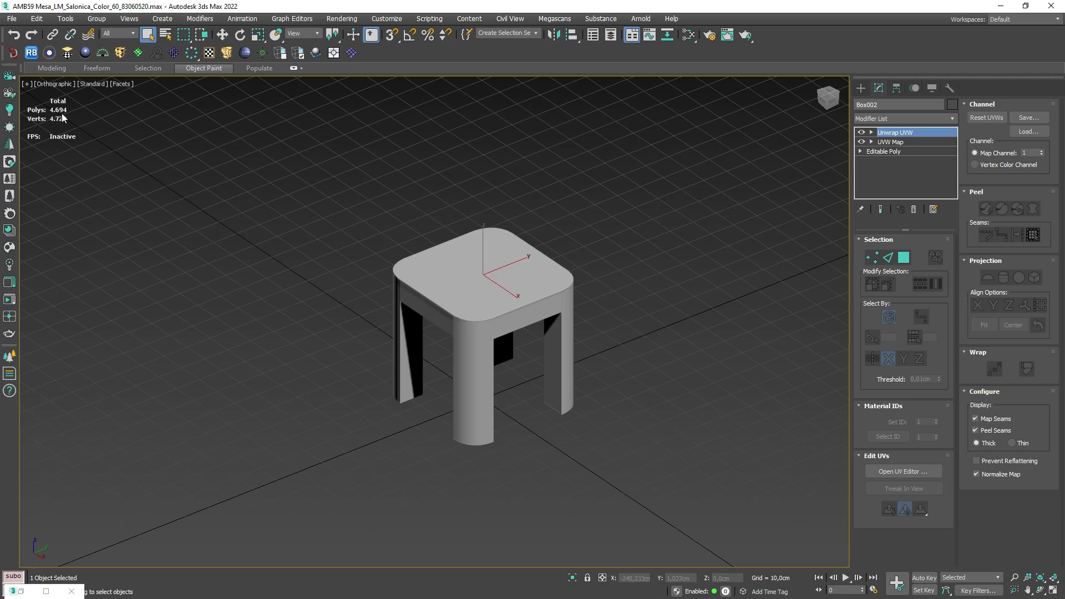
# - Delete every UVW Map and Unwrap UVW modifier from Box002, leaving only Editable Poly
pyautogui.click(67, 52)
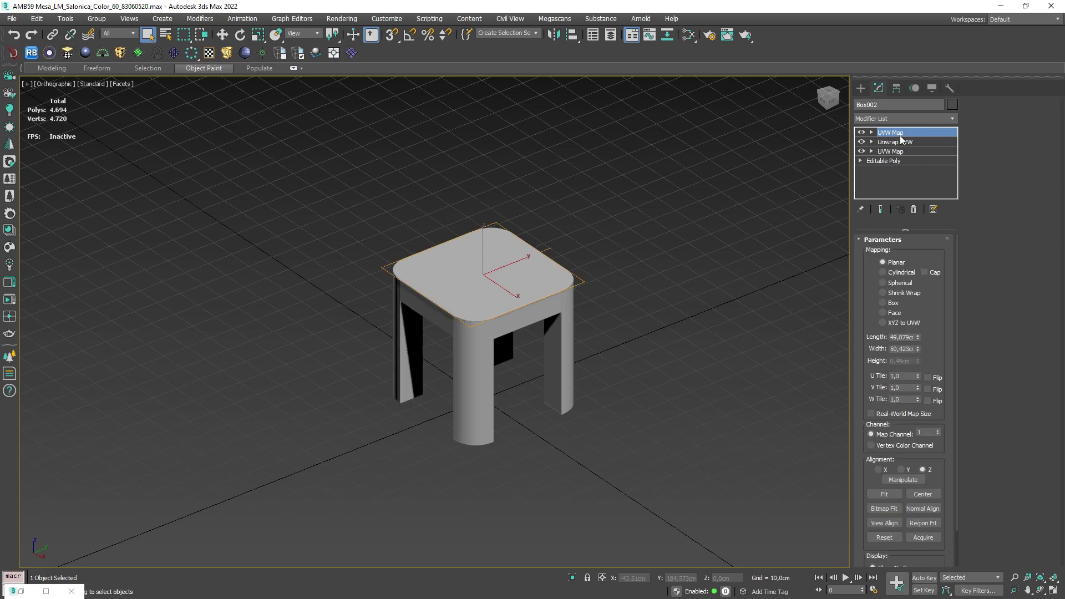
pyautogui.rightClick(900, 136)
pyautogui.click(924, 153)
pyautogui.rightClick(914, 132)
pyautogui.click(927, 148)
pyautogui.rightClick(902, 133)
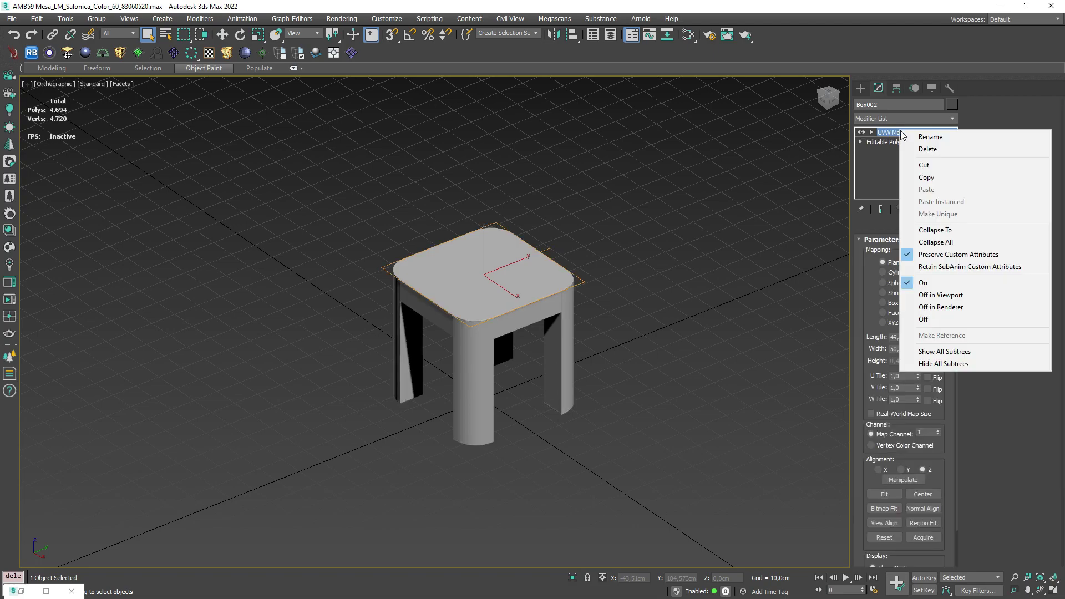
pyautogui.click(928, 149)
pyautogui.scroll(4, 534, 256)
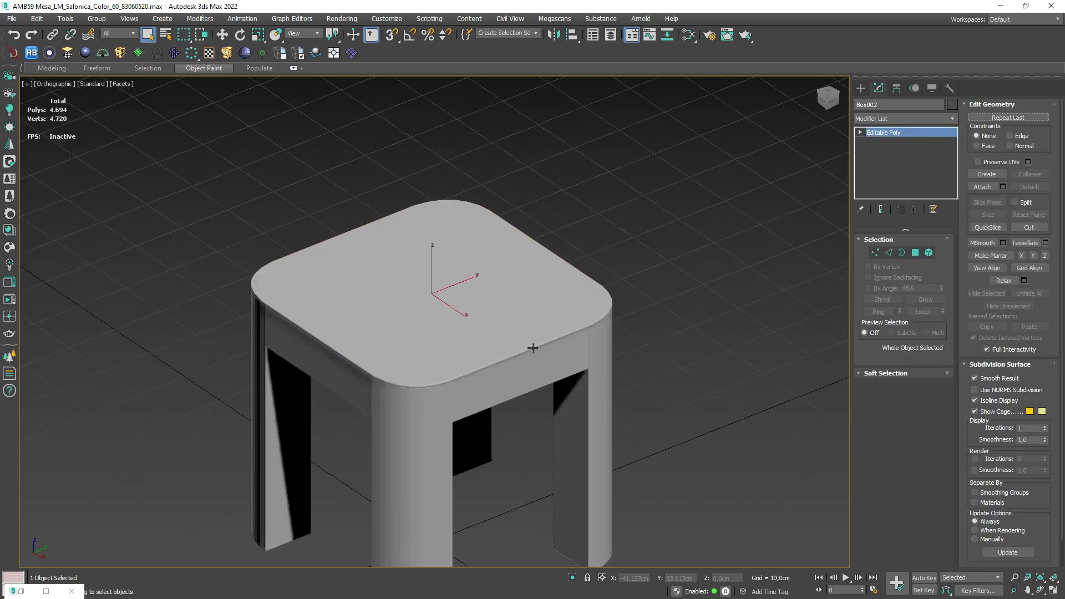
pyautogui.moveTo(533, 348); pyautogui.dragTo(536, 324, button='middle')
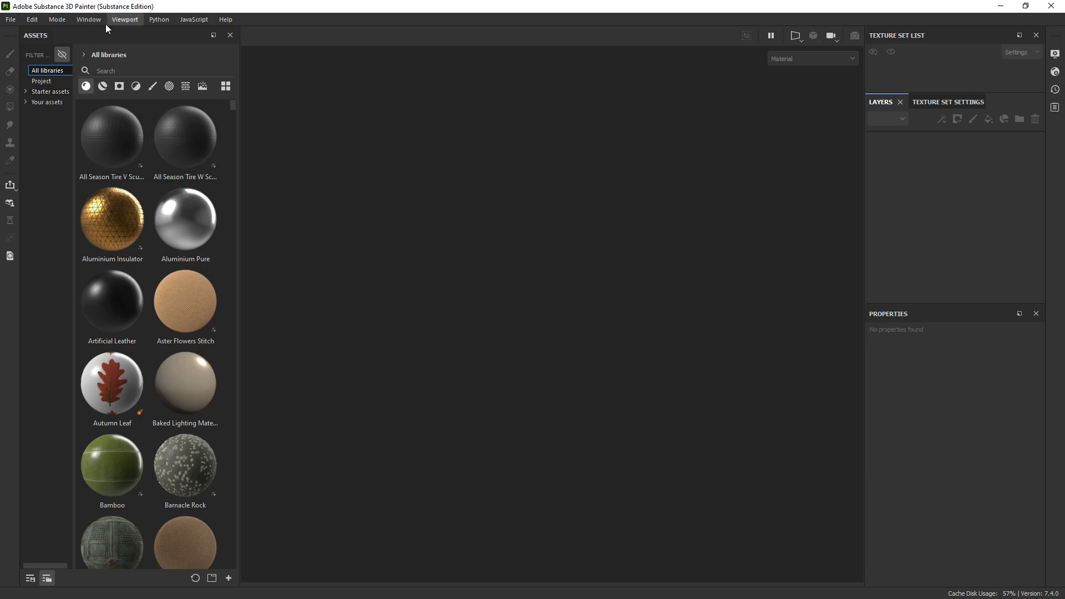
# - Choose File > New to bring up the New project dialog
pyautogui.click(13, 20)
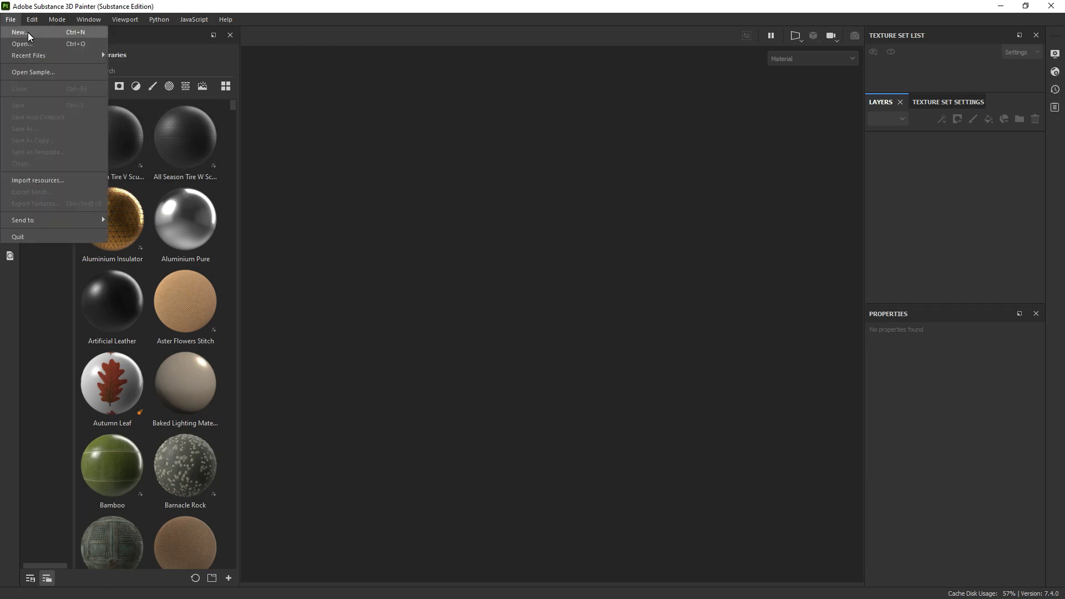
pyautogui.click(28, 34)
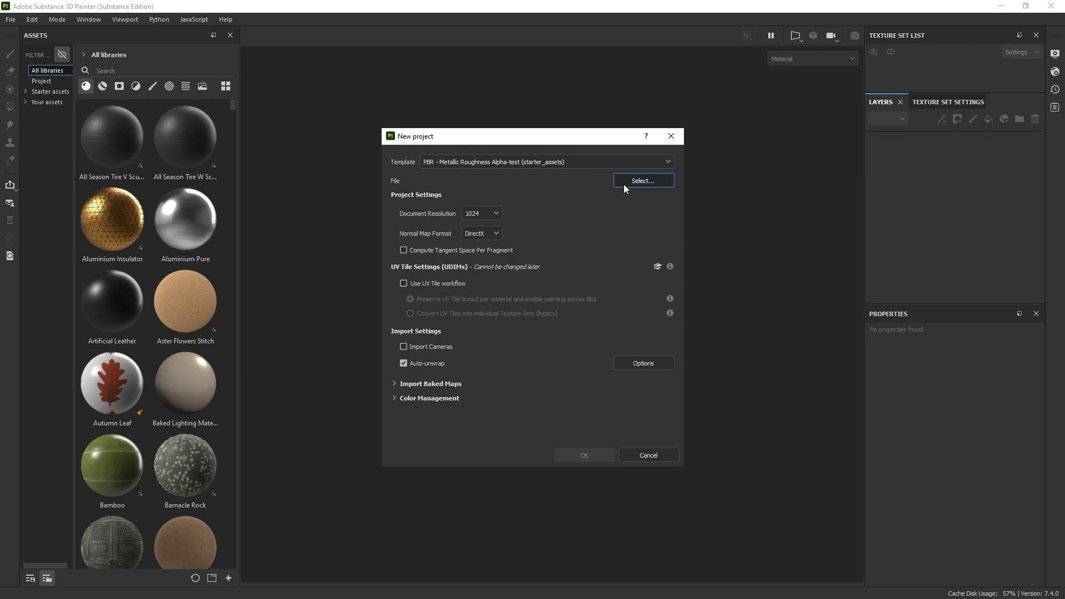
# - Load Mesa.obj, set 2048 resolution, keep the default auto-unwrap options and create the project
pyautogui.click(643, 185)
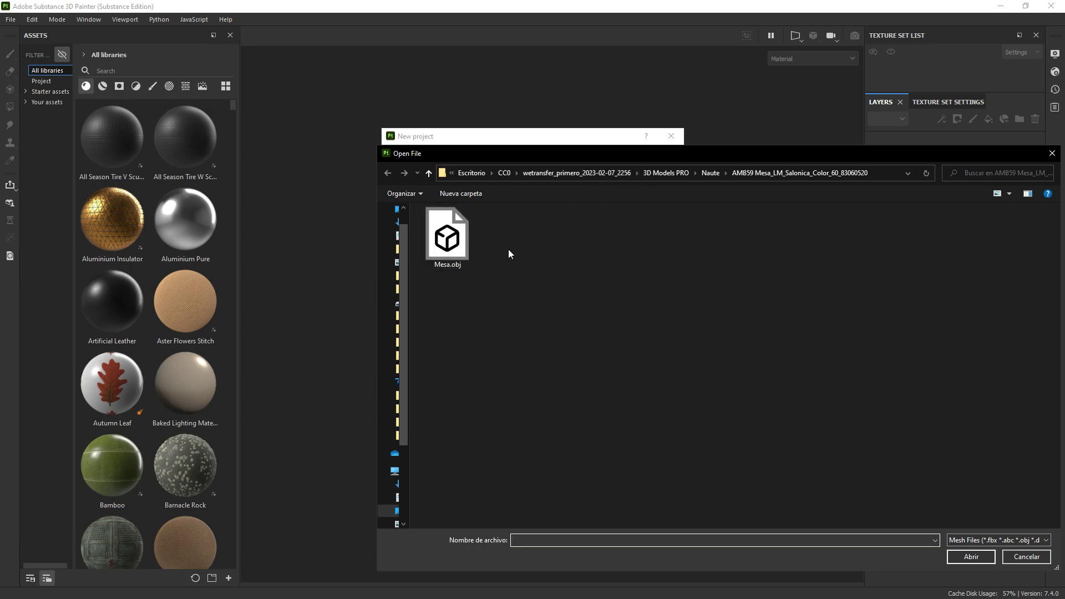
pyautogui.click(454, 258)
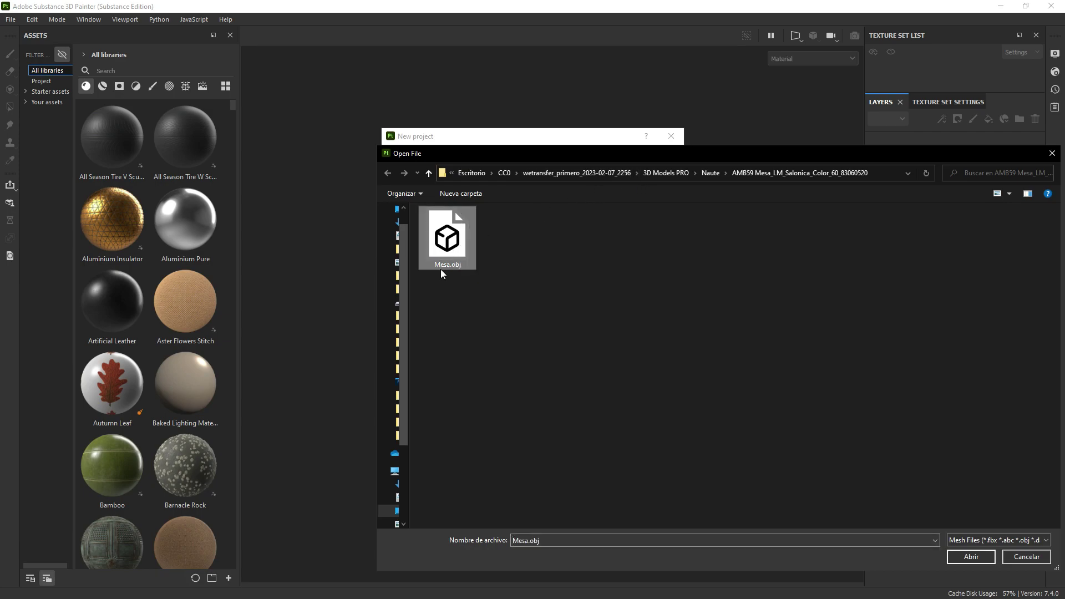
pyautogui.click(965, 559)
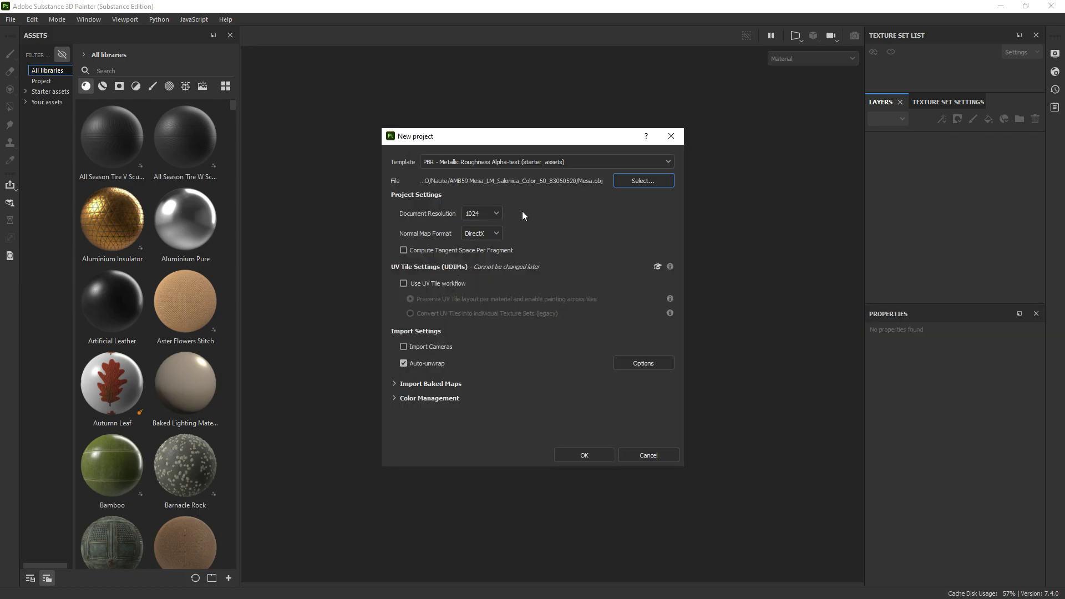
pyautogui.click(501, 209)
pyautogui.click(648, 363)
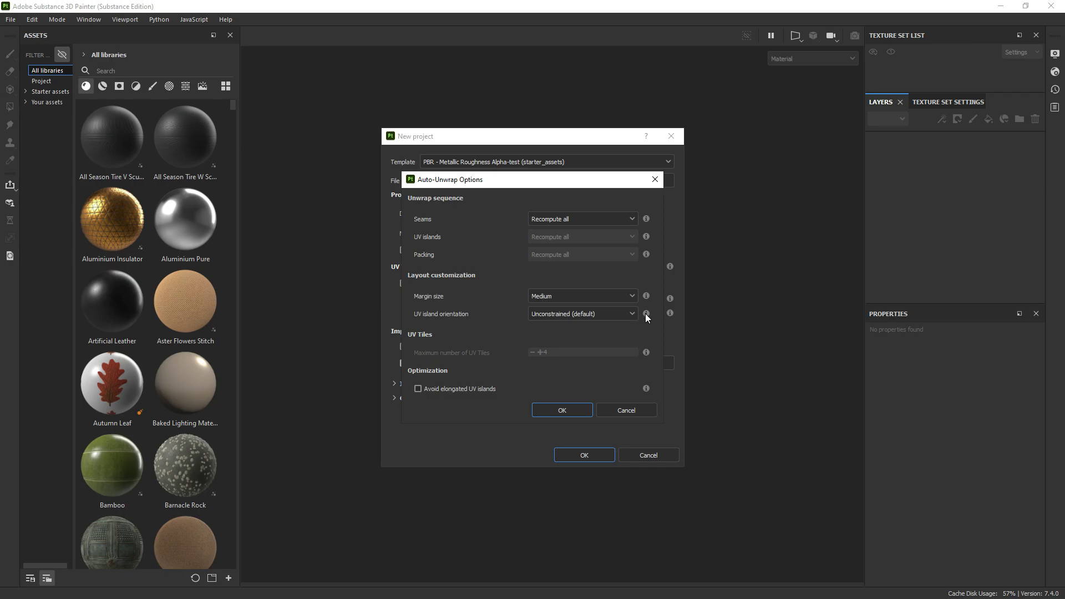
pyautogui.click(637, 411)
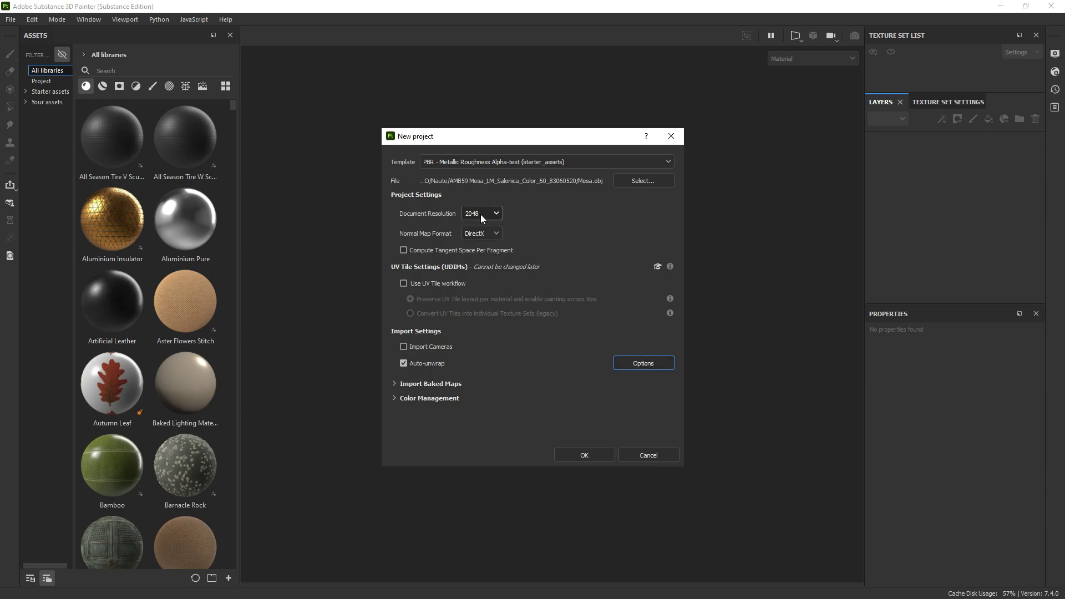
pyautogui.click(588, 454)
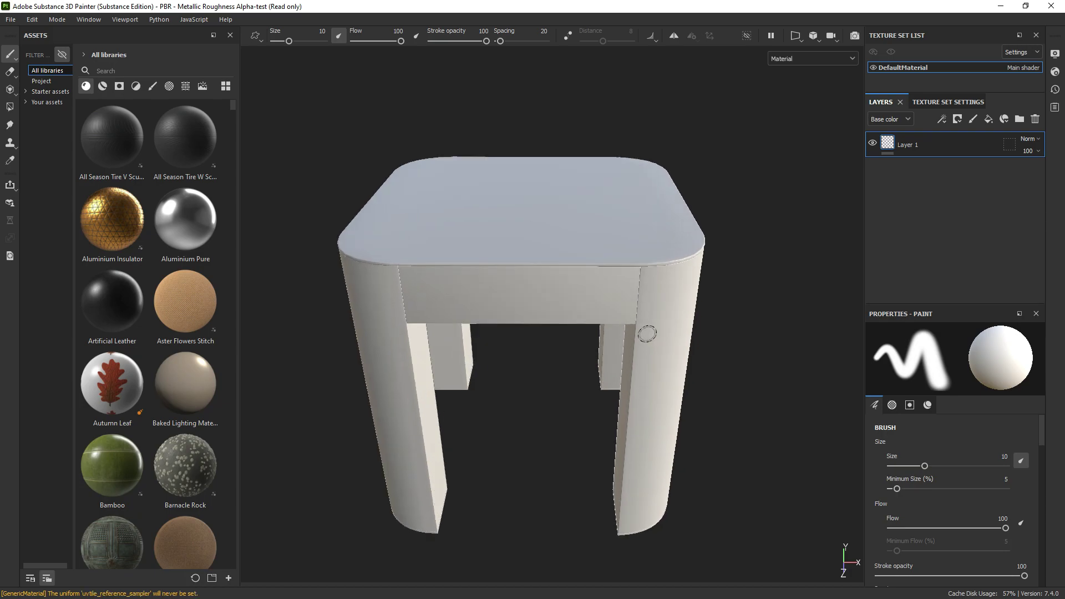
# - Show the UV layout beside the 3D view and zoom in and out around the stool
pyautogui.press('F1')
pyautogui.scroll(-5, 692, 294)
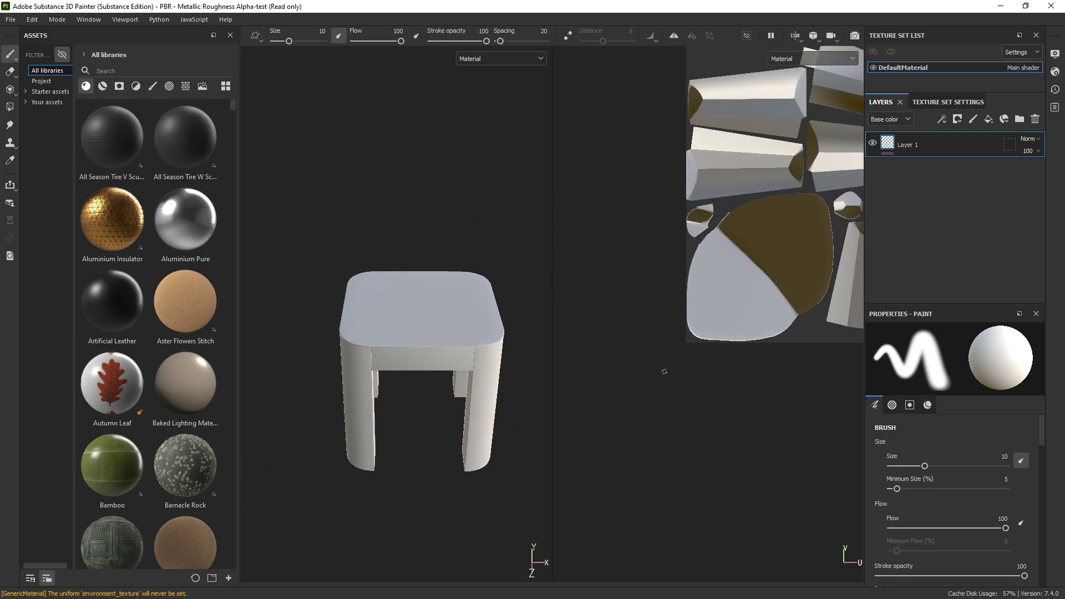
pyautogui.scroll(2, 672, 326)
pyautogui.scroll(2, 672, 326)
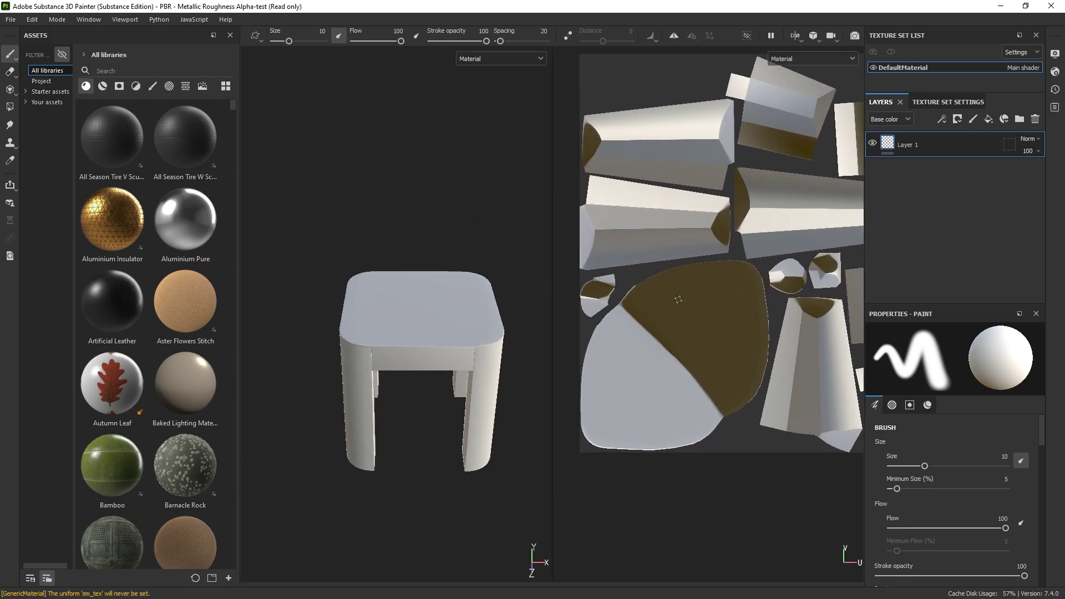
pyautogui.scroll(-3, 665, 324)
pyautogui.scroll(3, 643, 322)
pyautogui.scroll(-2, 638, 322)
pyautogui.scroll(3, 639, 321)
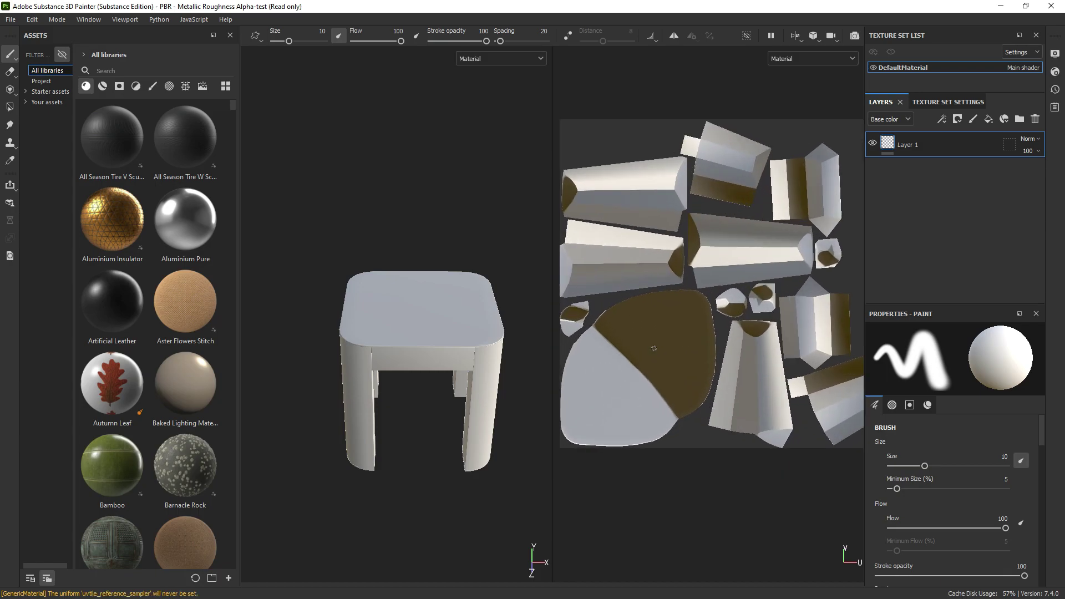
pyautogui.scroll(-2, 622, 129)
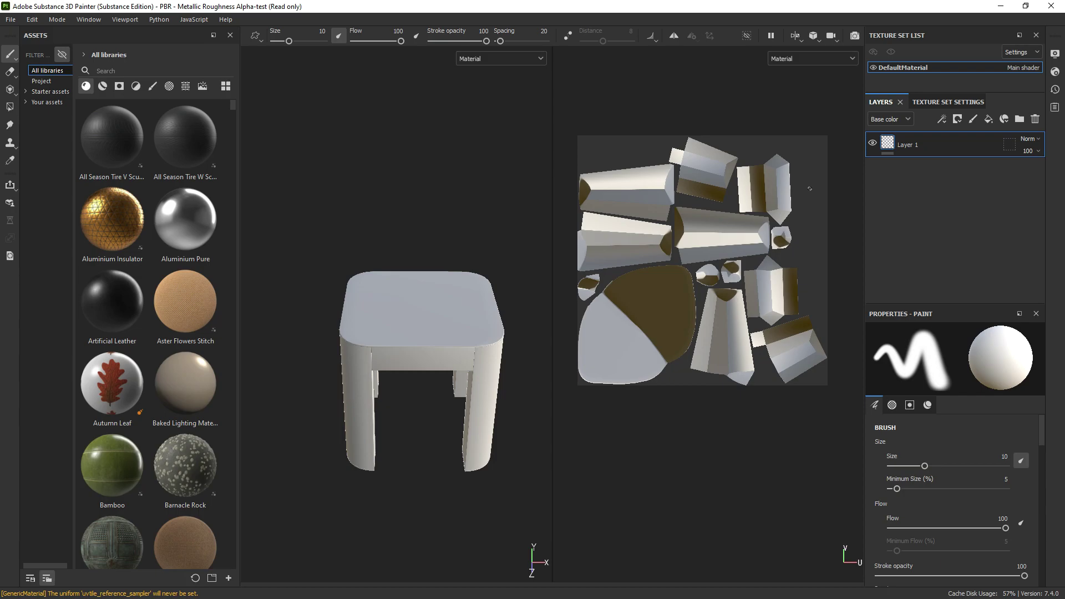
pyautogui.scroll(2, 619, 232)
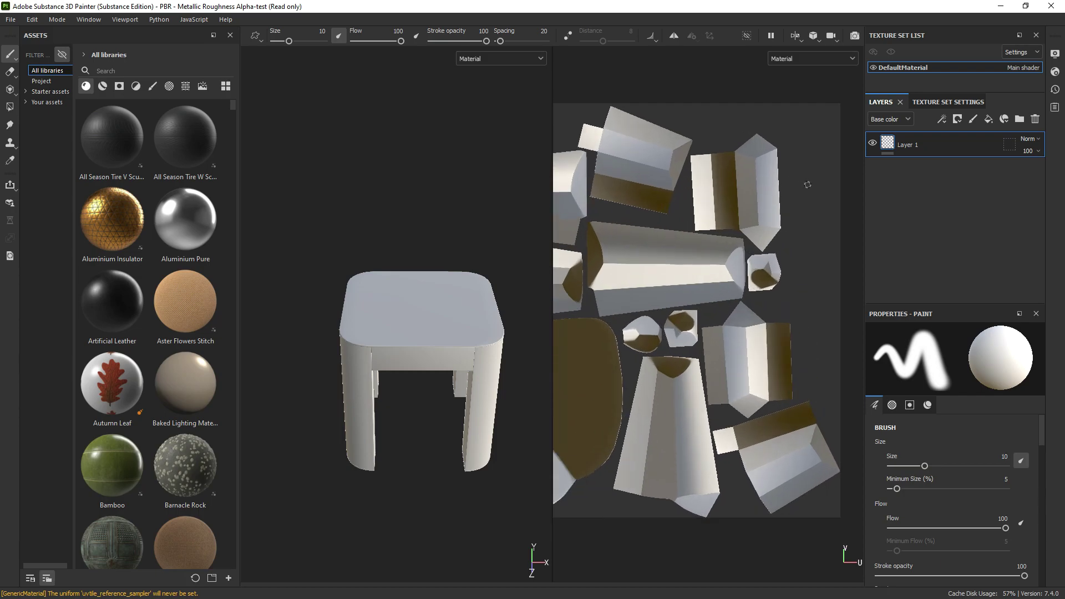
pyautogui.scroll(-2, 616, 278)
pyautogui.scroll(-1, 613, 311)
pyautogui.scroll(2, 612, 319)
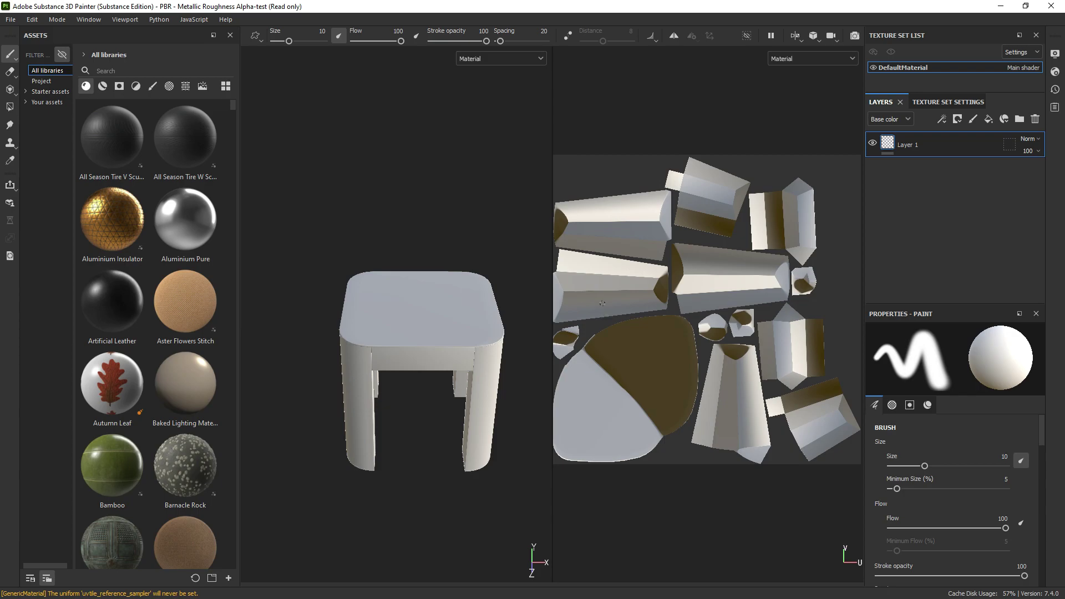
pyautogui.scroll(-1, 777, 250)
pyautogui.scroll(-1, 749, 272)
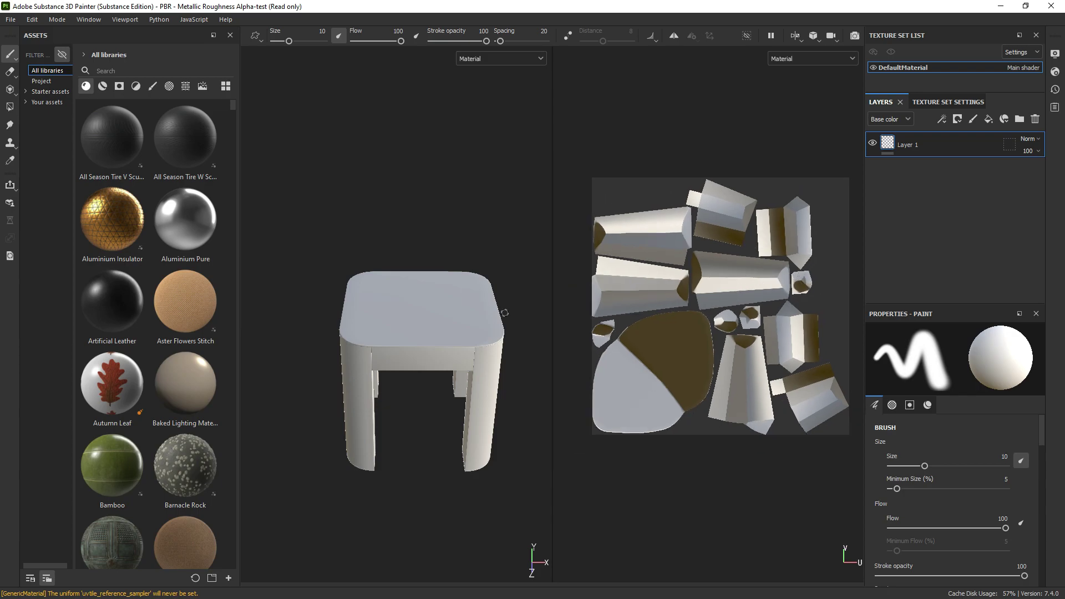
# - Show only the 3D stool in orthographic projection, with Texture Set Settings displayed
pyautogui.press('F2')
pyautogui.scroll(2, 566, 336)
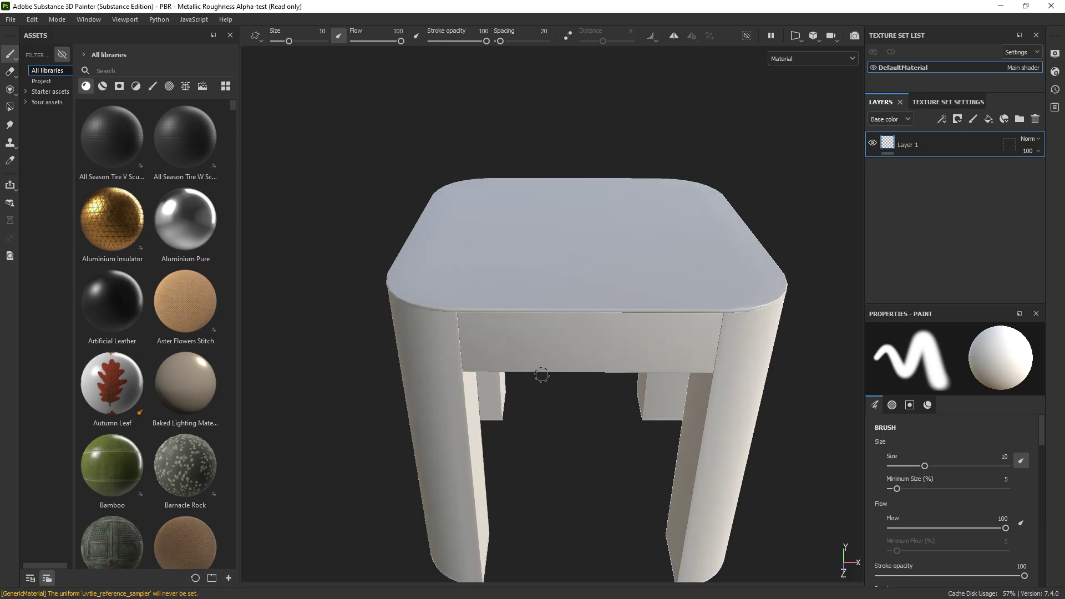
pyautogui.scroll(2, 577, 331)
pyautogui.moveTo(580, 316)
pyautogui.keyDown('alt'); pyautogui.mouseDown()
pyautogui.moveTo(528, 376)
pyautogui.moveTo(573, 373)
pyautogui.moveTo(779, 90)
pyautogui.mouseUp(); pyautogui.keyUp('alt')
pyautogui.click(831, 35)
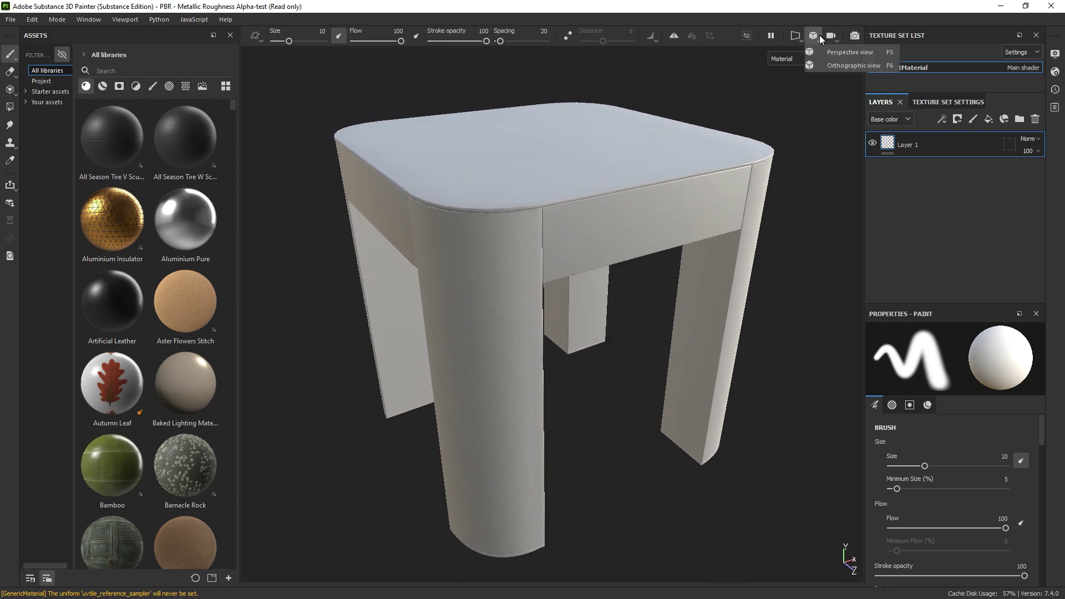
pyautogui.click(843, 61)
pyautogui.moveTo(609, 242)
pyautogui.keyDown('alt'); pyautogui.mouseDown()
pyautogui.moveTo(607, 304)
pyautogui.moveTo(588, 147)
pyautogui.moveTo(587, 182)
pyautogui.moveTo(535, 235)
pyautogui.mouseUp(); pyautogui.keyUp('alt')
pyautogui.click(931, 105)
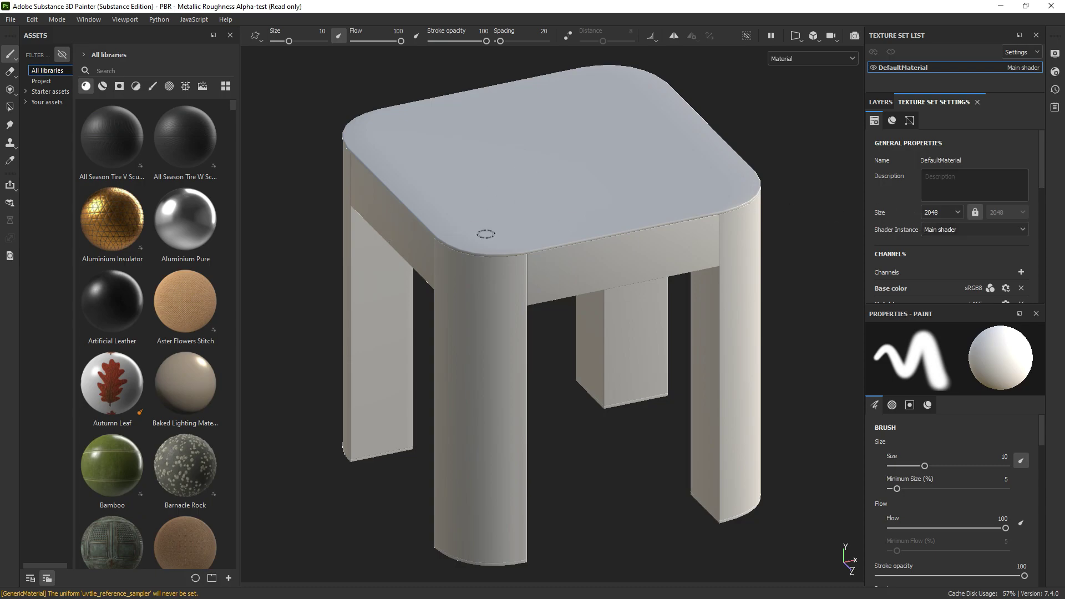
# - Apply the _Hydrant smart material from the smart materials list to the stool
pyautogui.click(102, 86)
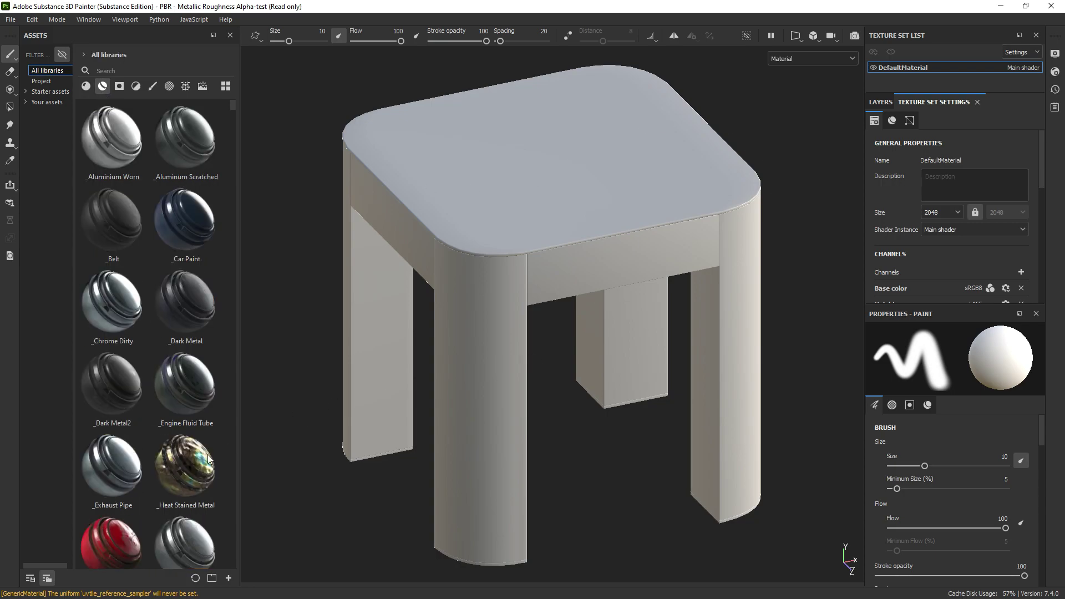
pyautogui.scroll(-5, 161, 433)
pyautogui.scroll(-10, 139, 261)
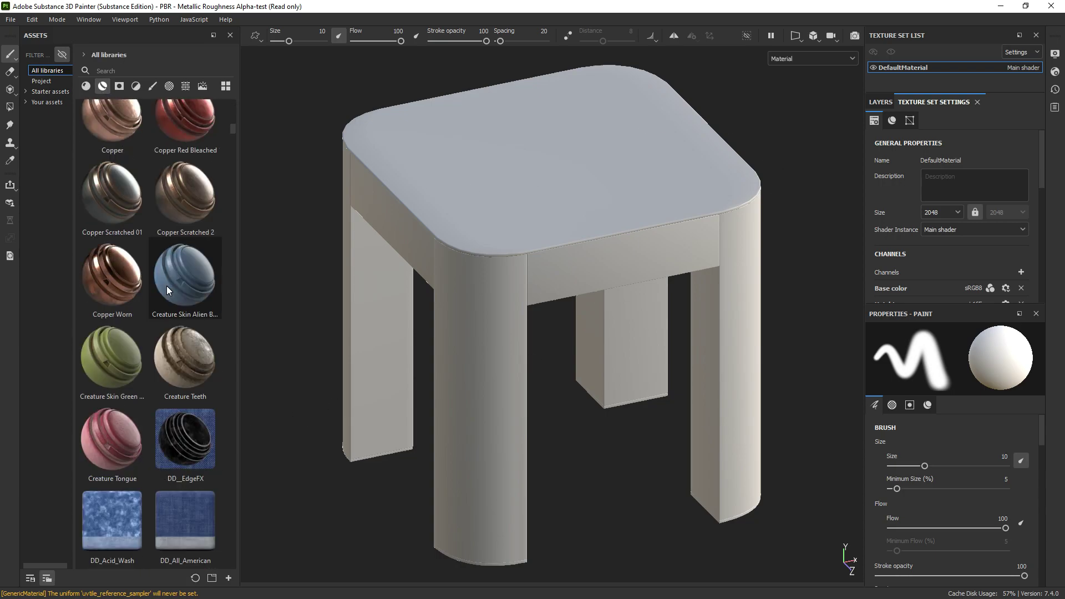
pyautogui.scroll(-5, 166, 286)
pyautogui.scroll(-3, 166, 285)
pyautogui.scroll(20, 178, 250)
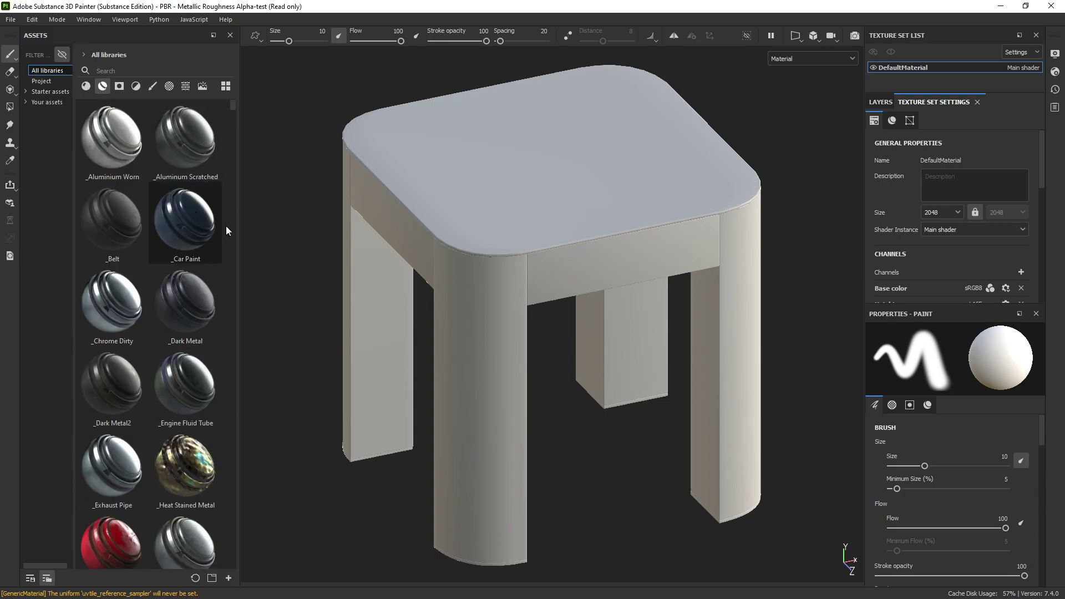
pyautogui.moveTo(240, 229); pyautogui.dragTo(268, 229)
pyautogui.scroll(-3, 166, 278)
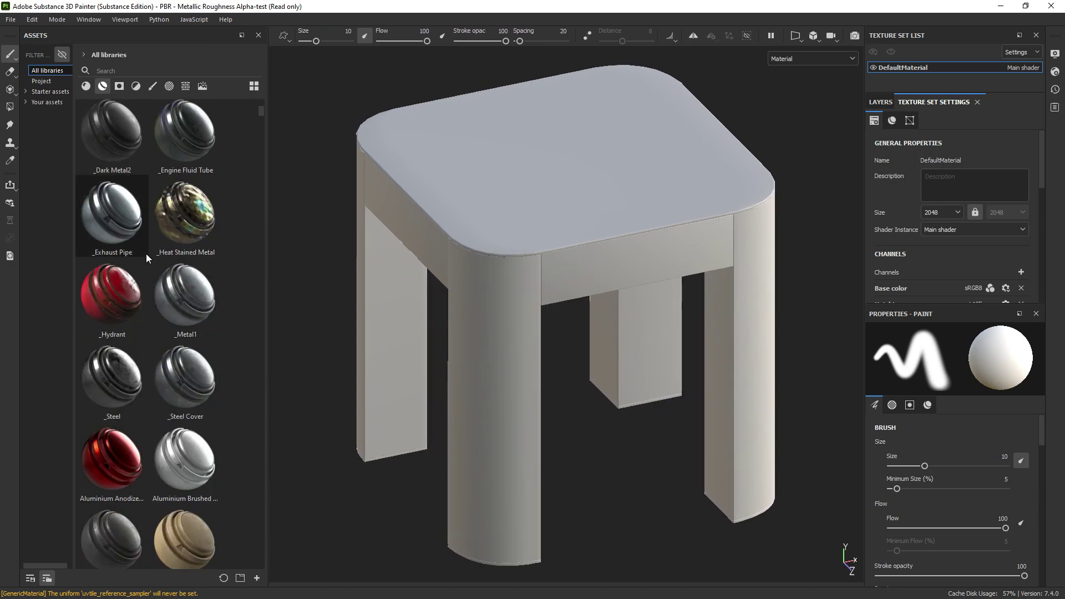
pyautogui.moveTo(111, 297); pyautogui.dragTo(492, 290)
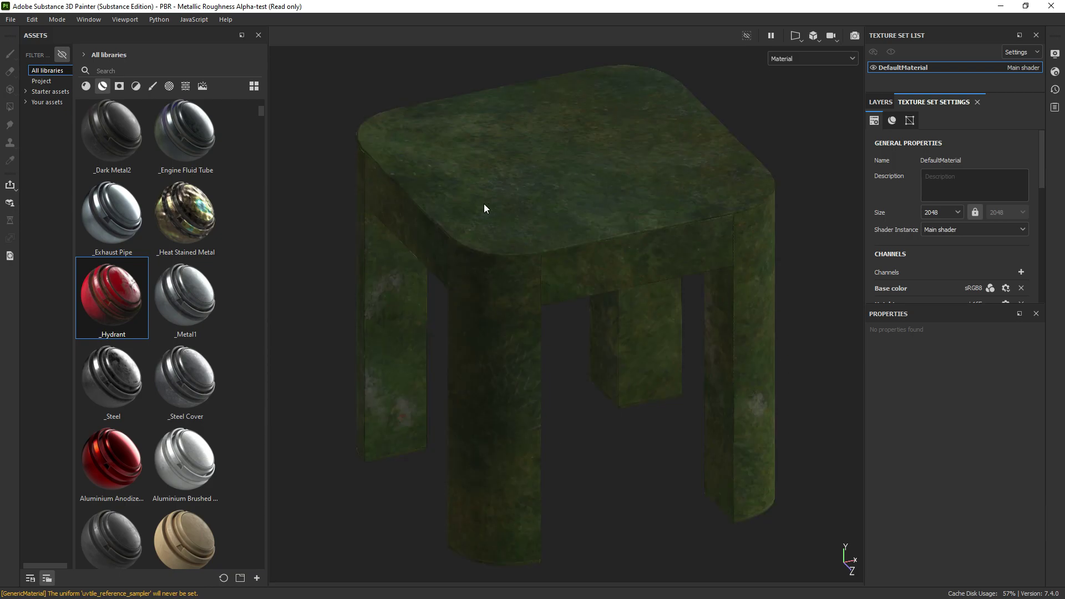
pyautogui.scroll(5, 484, 206)
pyautogui.scroll(-5, 480, 270)
pyautogui.scroll(-2, 541, 288)
pyautogui.scroll(3, 597, 271)
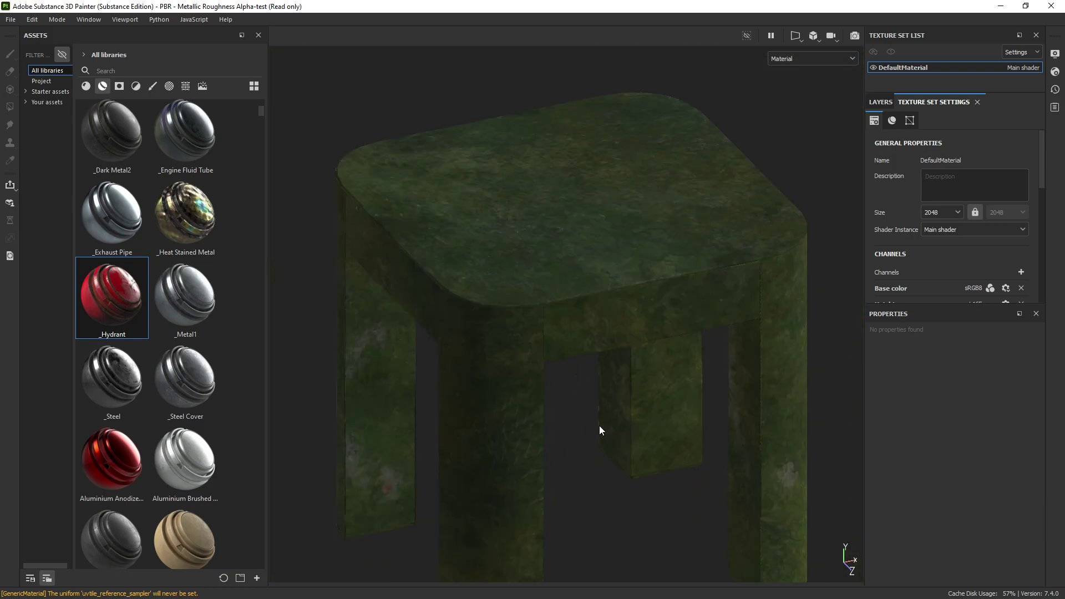
pyautogui.scroll(-2, 599, 425)
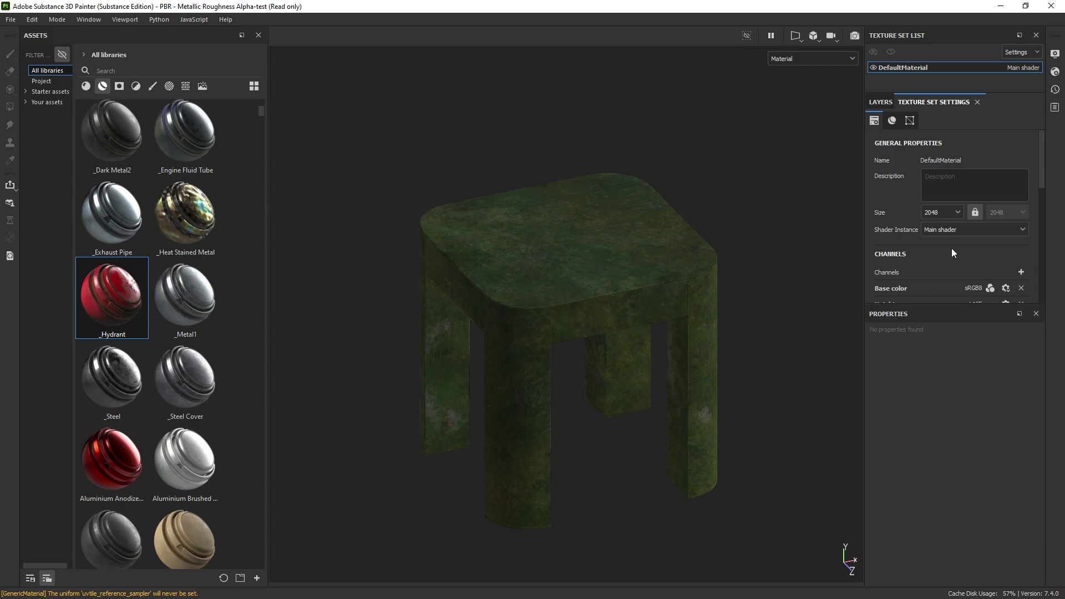
# - Delete the _Hydrant layer folder from the layer stack
pyautogui.scroll(-3, 954, 205)
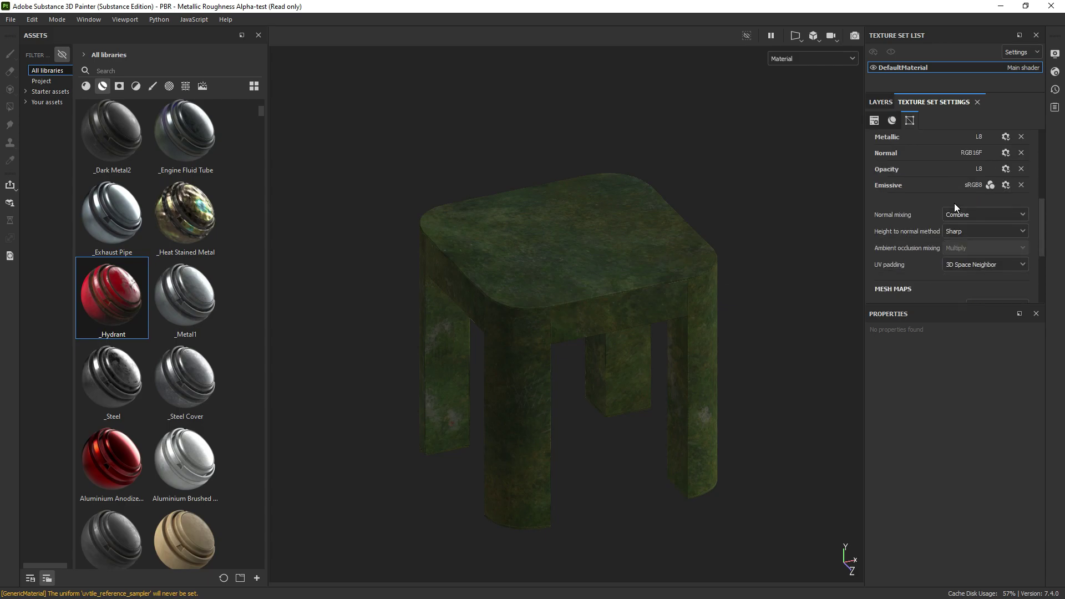
pyautogui.scroll(-2, 954, 203)
pyautogui.scroll(-2, 968, 236)
pyautogui.click(881, 102)
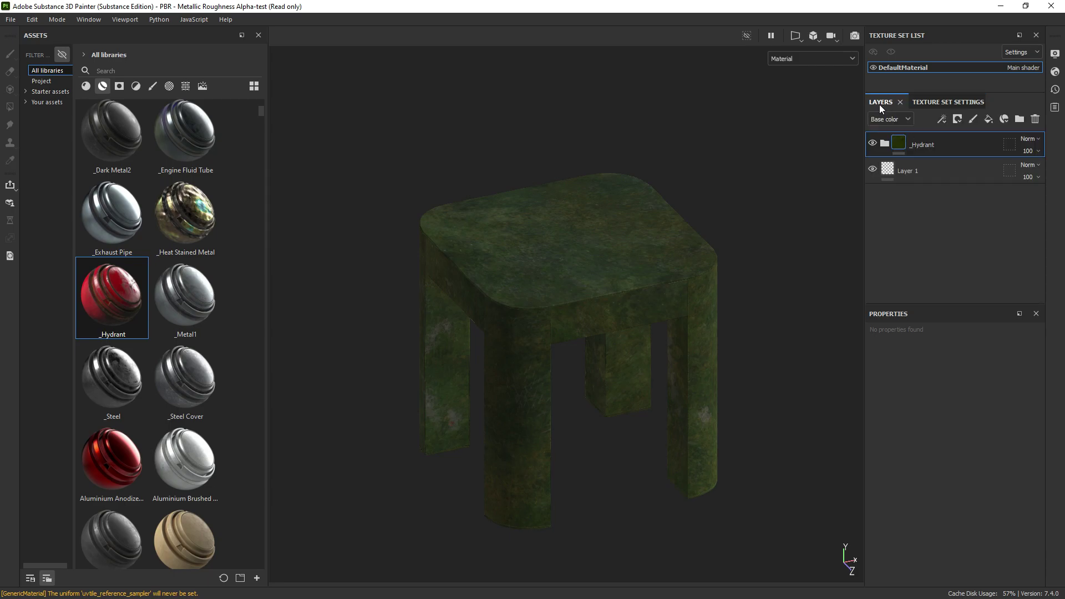
pyautogui.click(1035, 119)
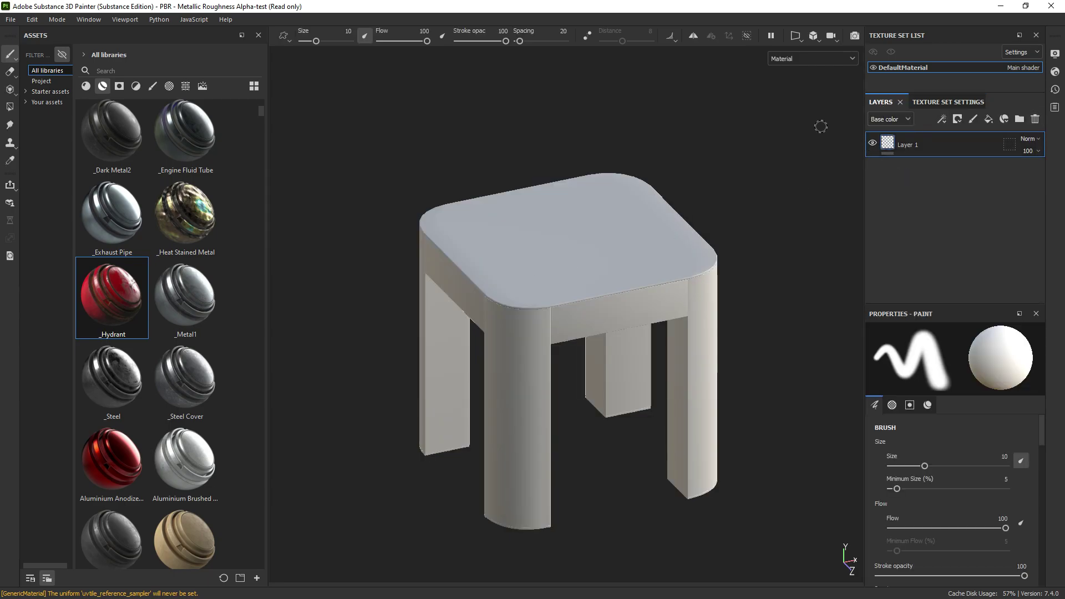
# - Open the Bake Mesh Maps settings and set the output size to 2048
pyautogui.click(948, 102)
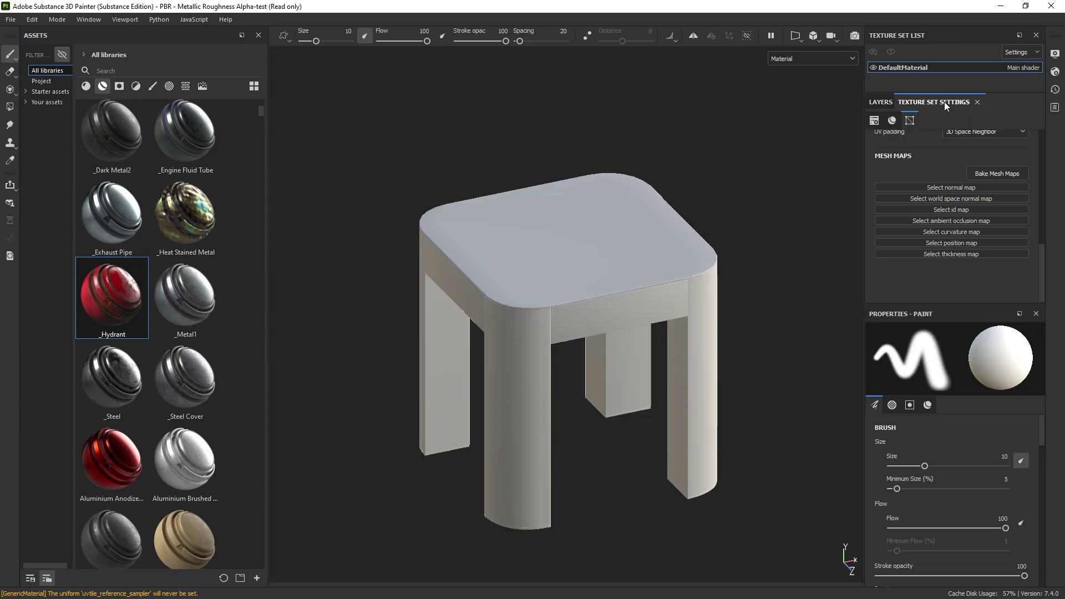
pyautogui.click(1004, 175)
pyautogui.click(505, 150)
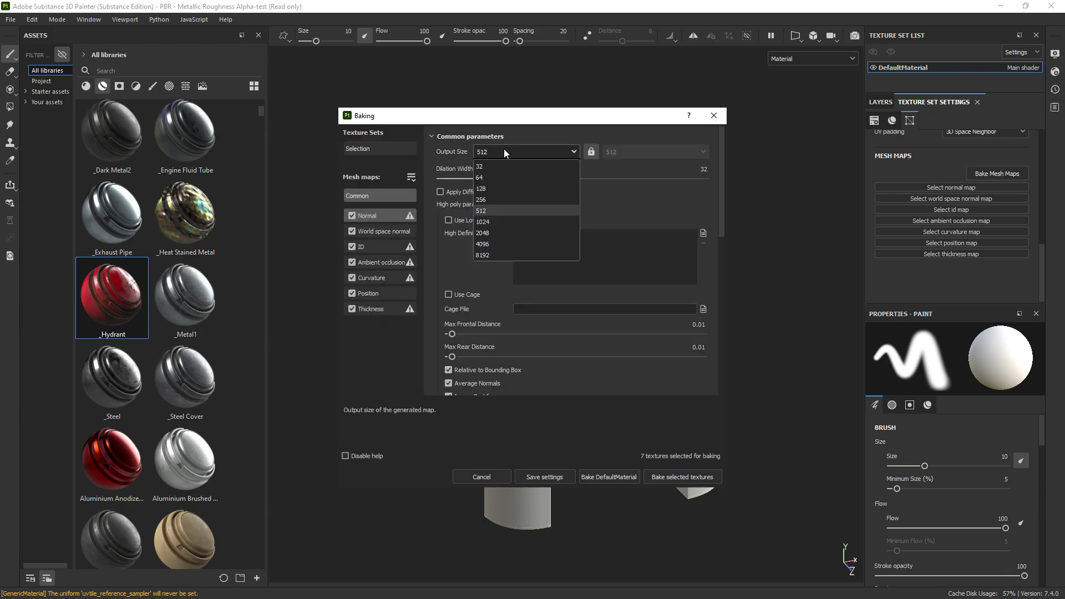
pyautogui.click(487, 231)
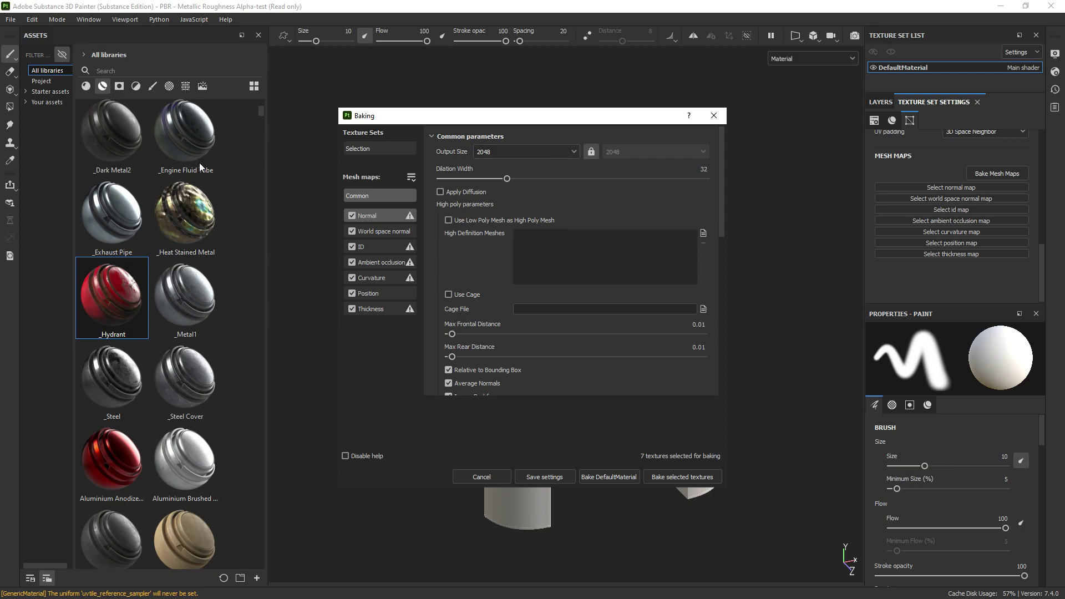
pyautogui.click(531, 153)
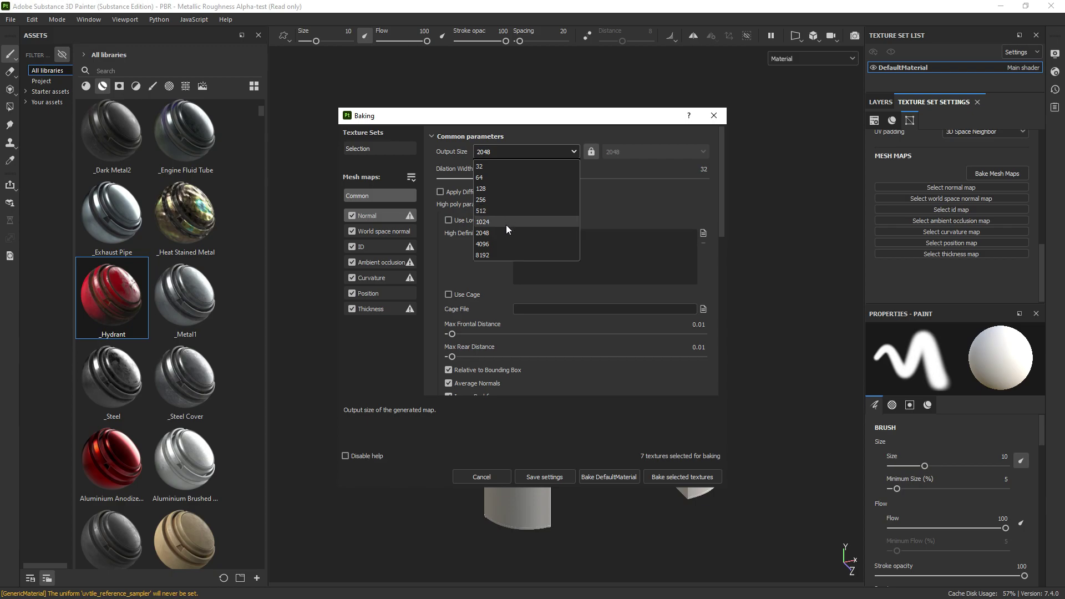
pyautogui.click(502, 233)
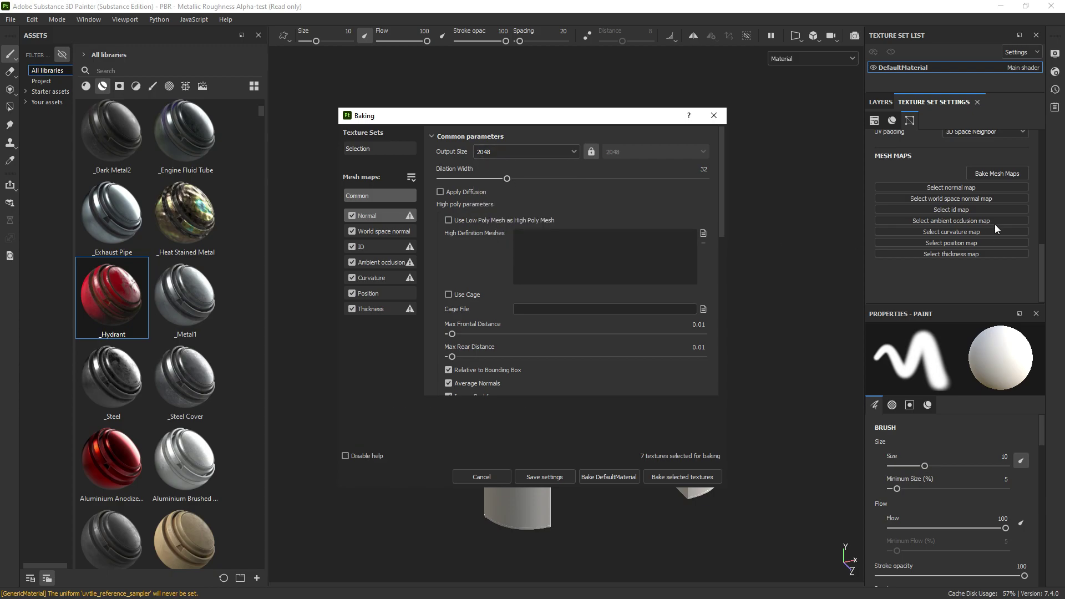
pyautogui.press('Escape')
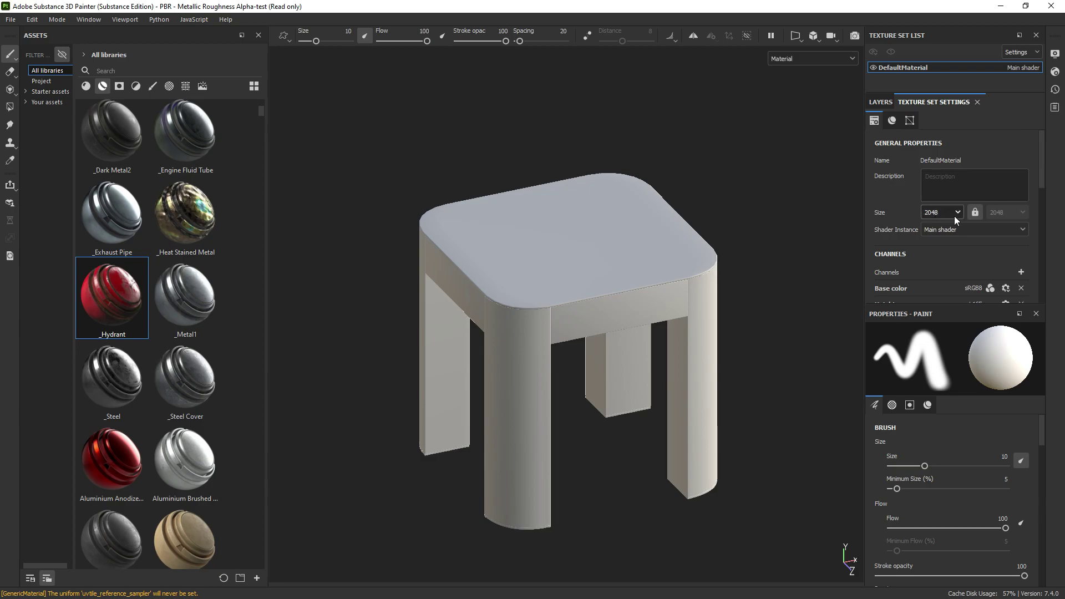
pyautogui.scroll(-3, 955, 207)
pyautogui.scroll(-3, 956, 208)
# - Keep the bake output at 2048 and exclude the ID map
pyautogui.click(998, 239)
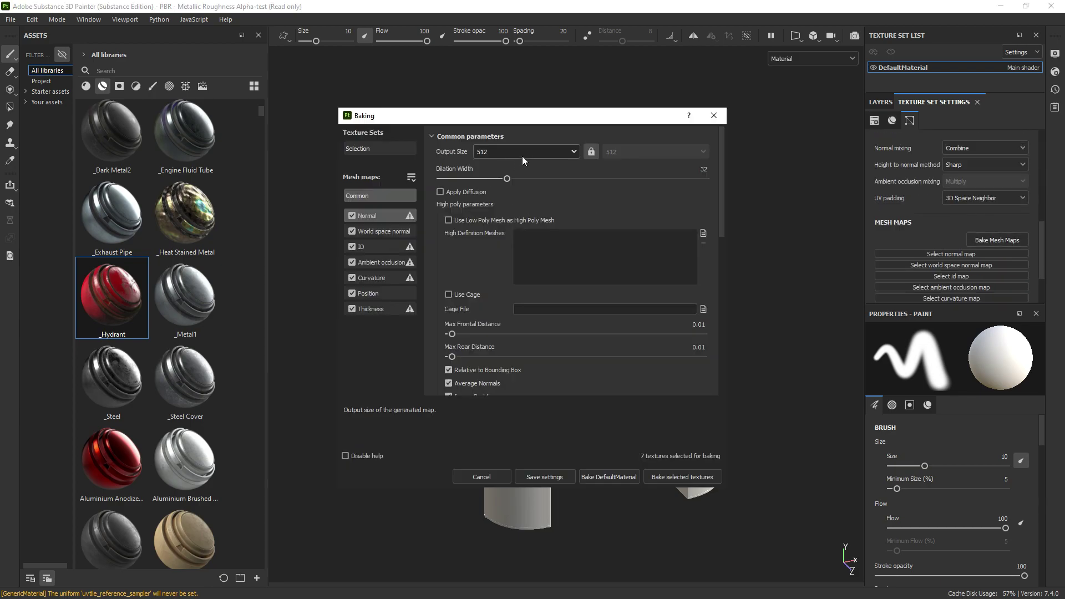
pyautogui.click(522, 153)
pyautogui.click(495, 233)
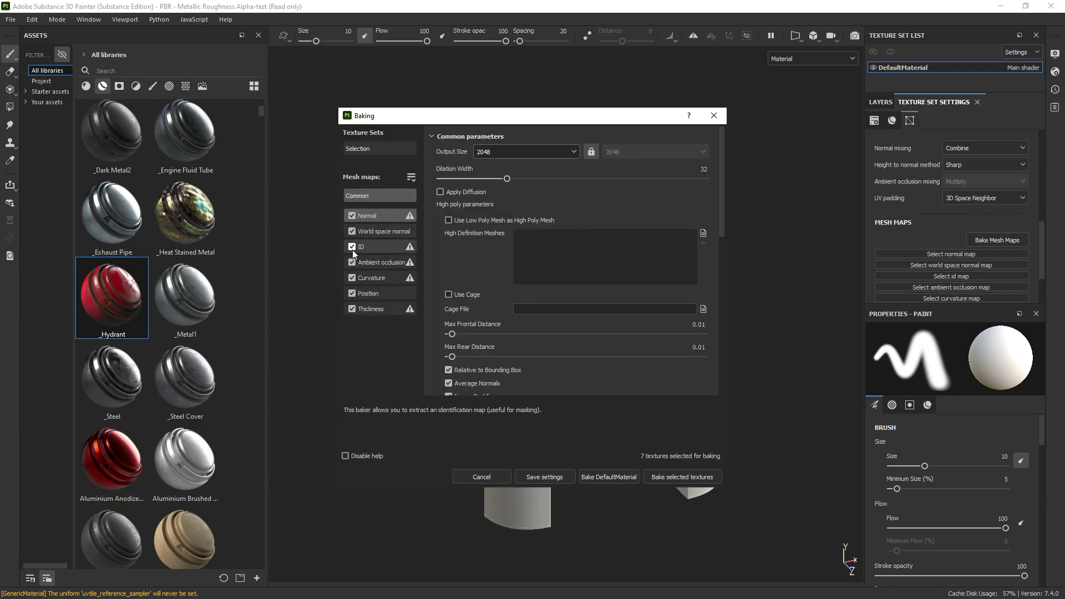
pyautogui.click(376, 248)
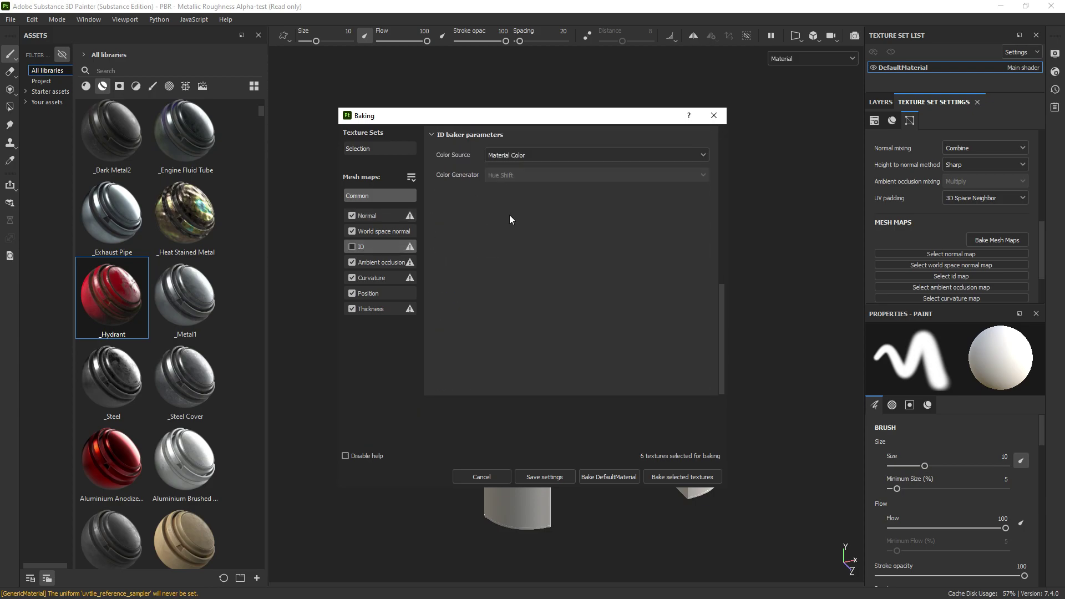
pyautogui.scroll(5, 510, 214)
pyautogui.scroll(5, 431, 258)
pyautogui.scroll(-3, 444, 267)
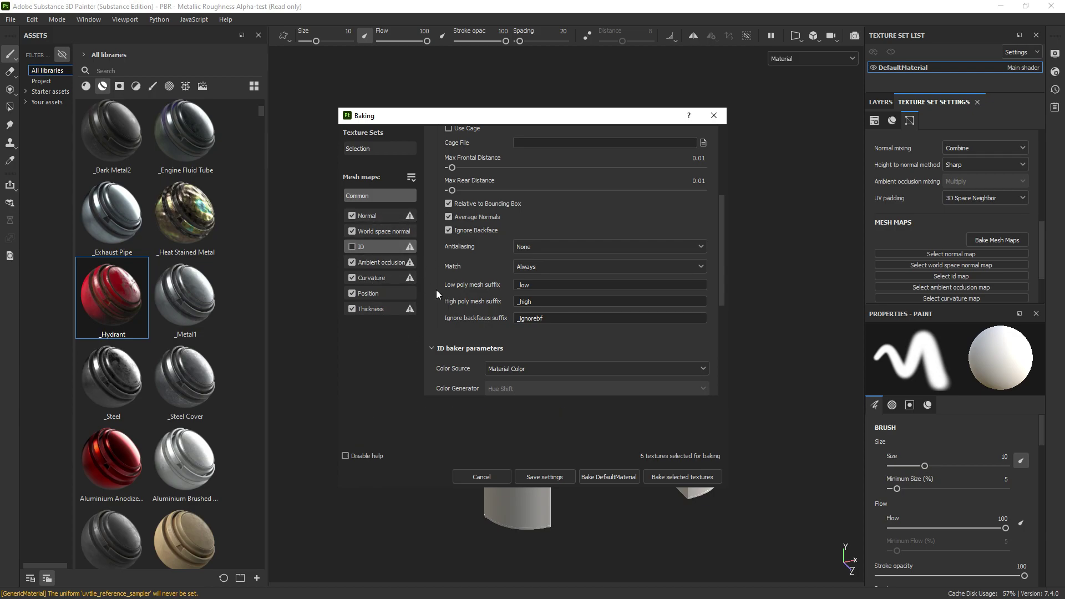
# - Set antialiasing to Subsampling 4x4 and bake the selected mesh maps
pyautogui.click(528, 249)
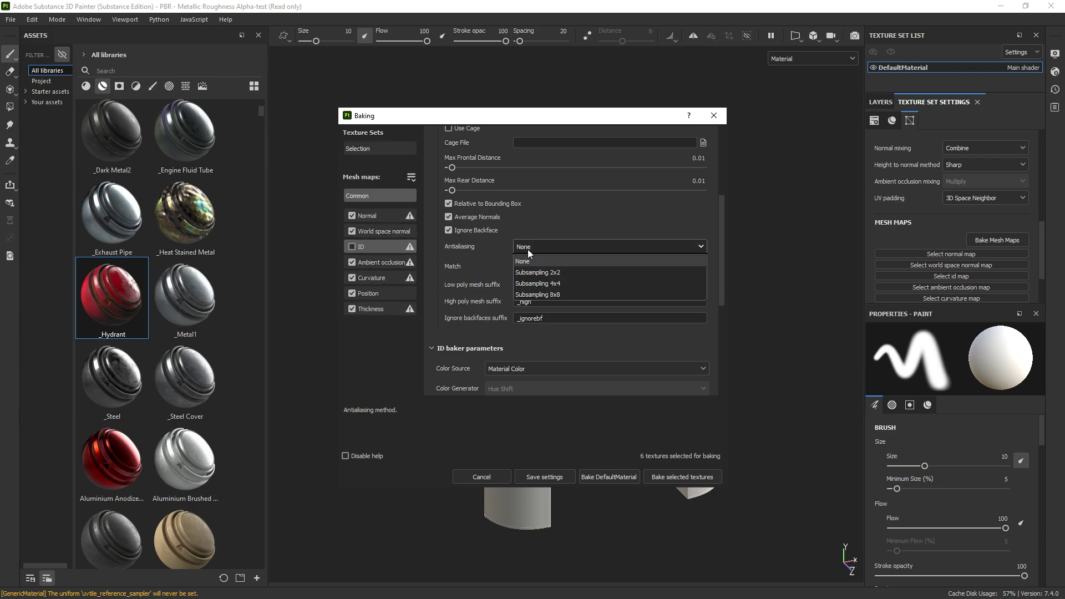
pyautogui.click(558, 288)
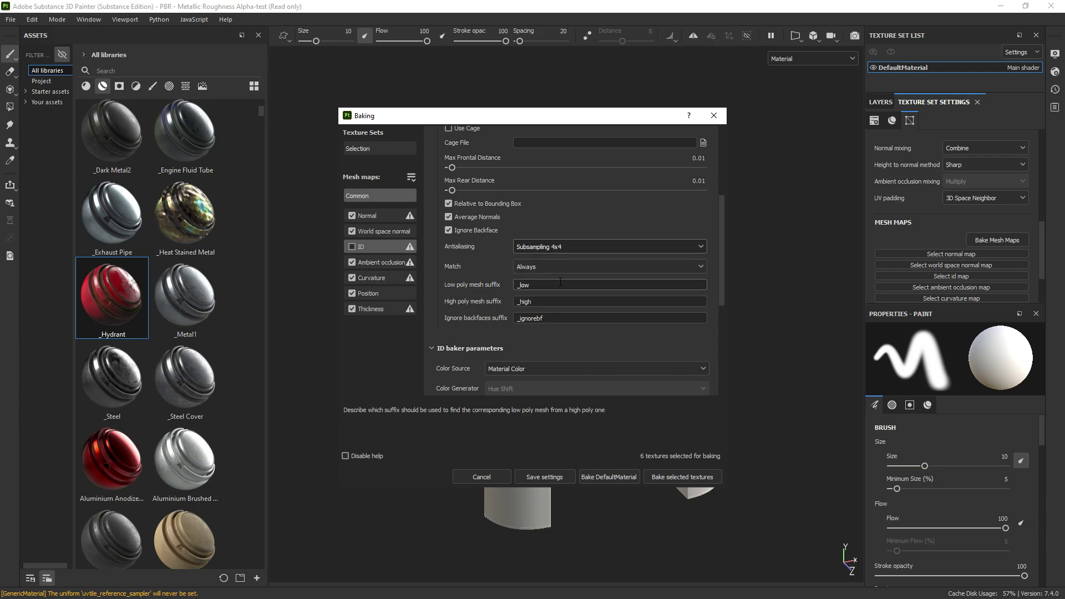
pyautogui.click(554, 248)
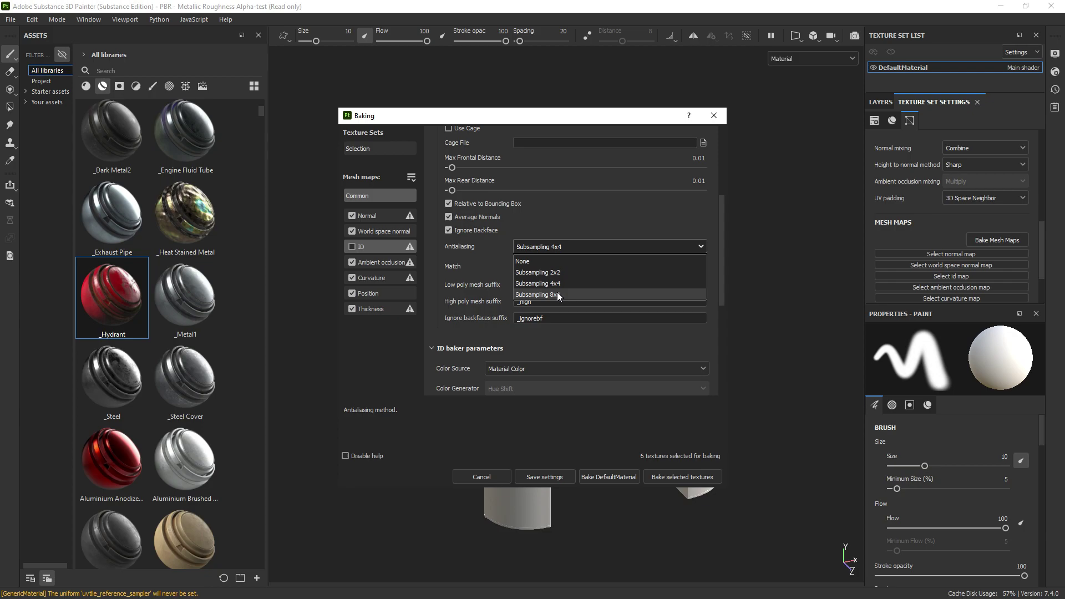
pyautogui.click(572, 285)
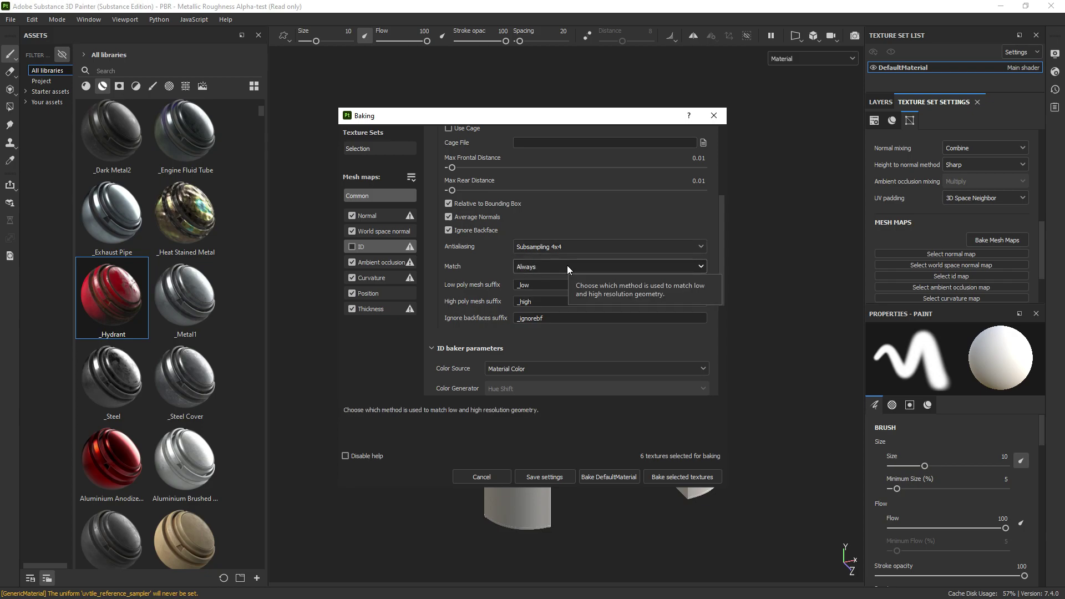
pyautogui.click(687, 478)
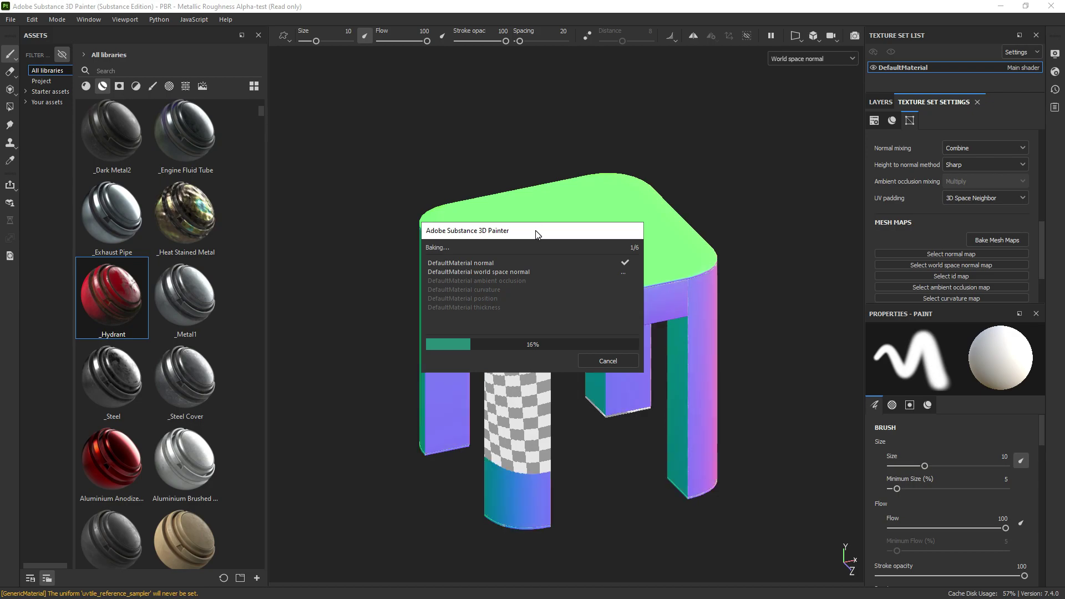
# - Wait for all six DefaultMaterial mesh maps to bake, then dismiss the Baking finished notice
pyautogui.moveTo(536, 234)
pyautogui.mouseDown()
pyautogui.moveTo(808, 257)
pyautogui.moveTo(819, 238)
pyautogui.mouseUp()
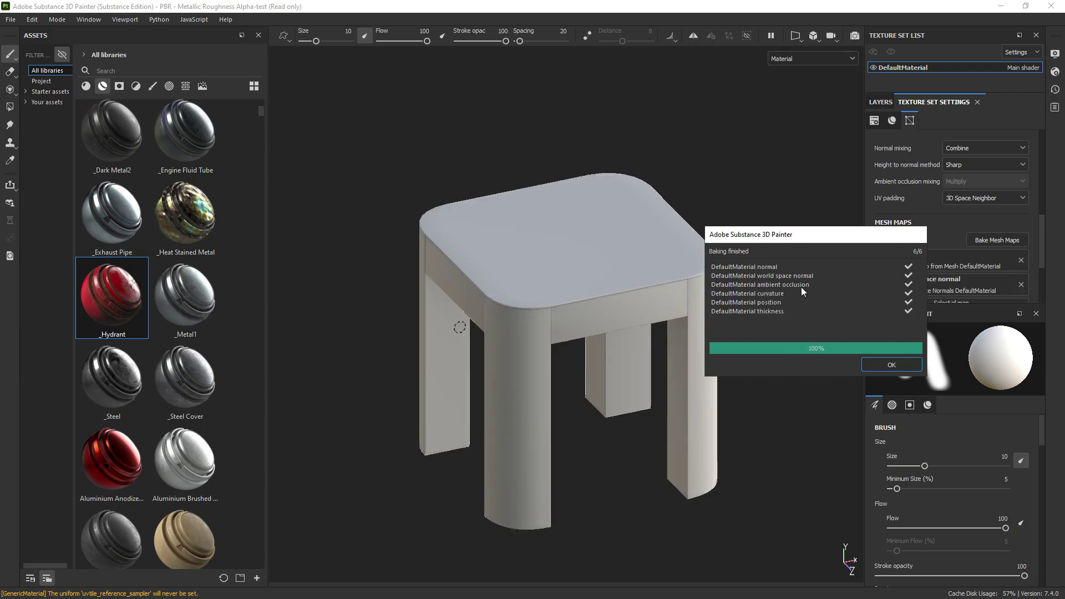
pyautogui.moveTo(790, 248); pyautogui.dragTo(476, 265)
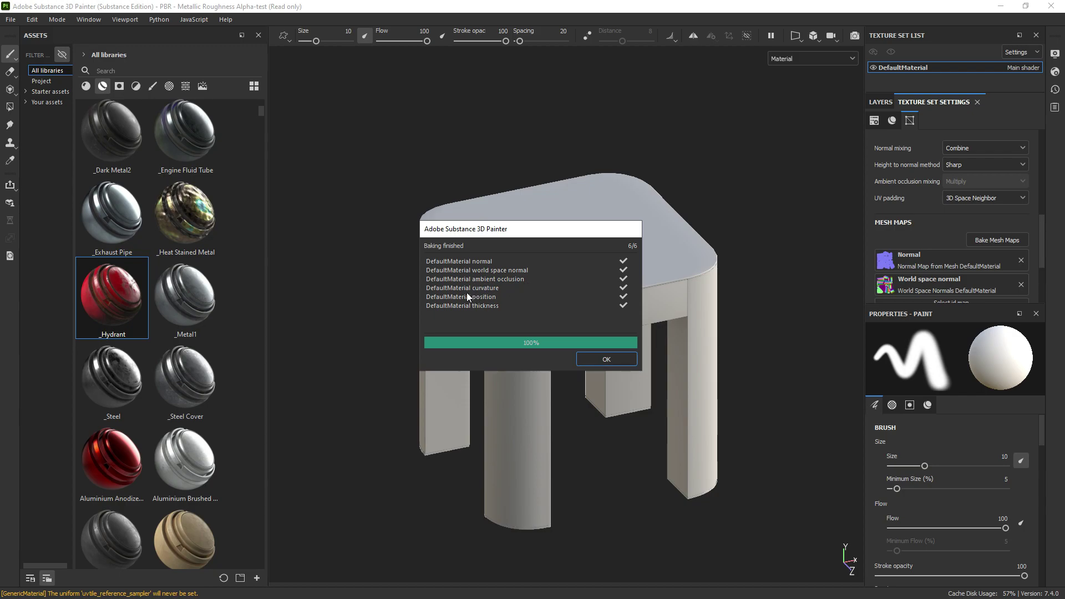
pyautogui.click(623, 357)
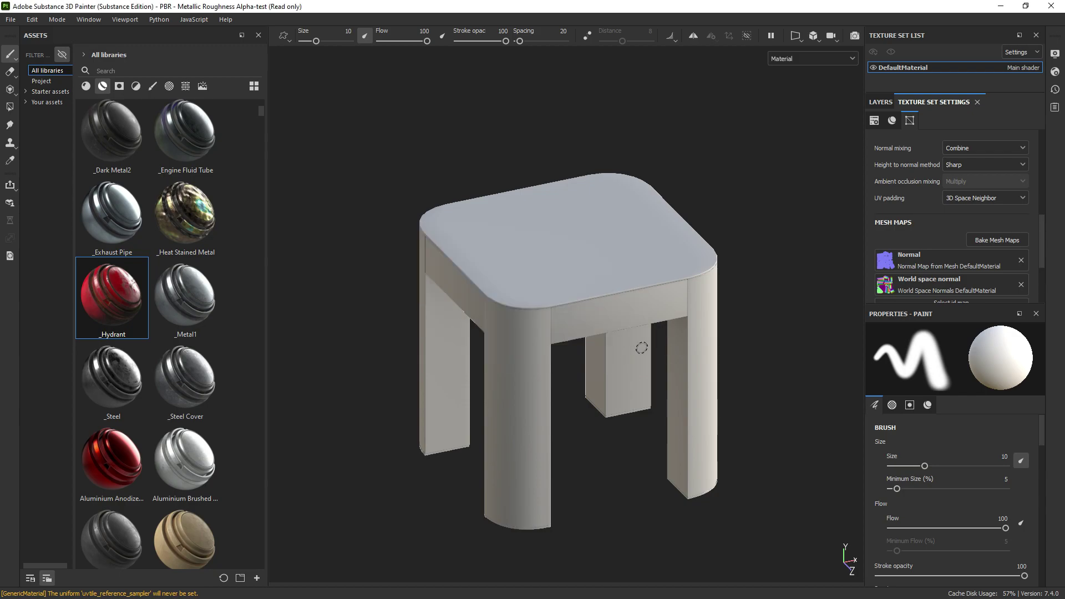
# - Apply the _Hydrant smart material to the stool and frame it in the viewport
pyautogui.click(874, 105)
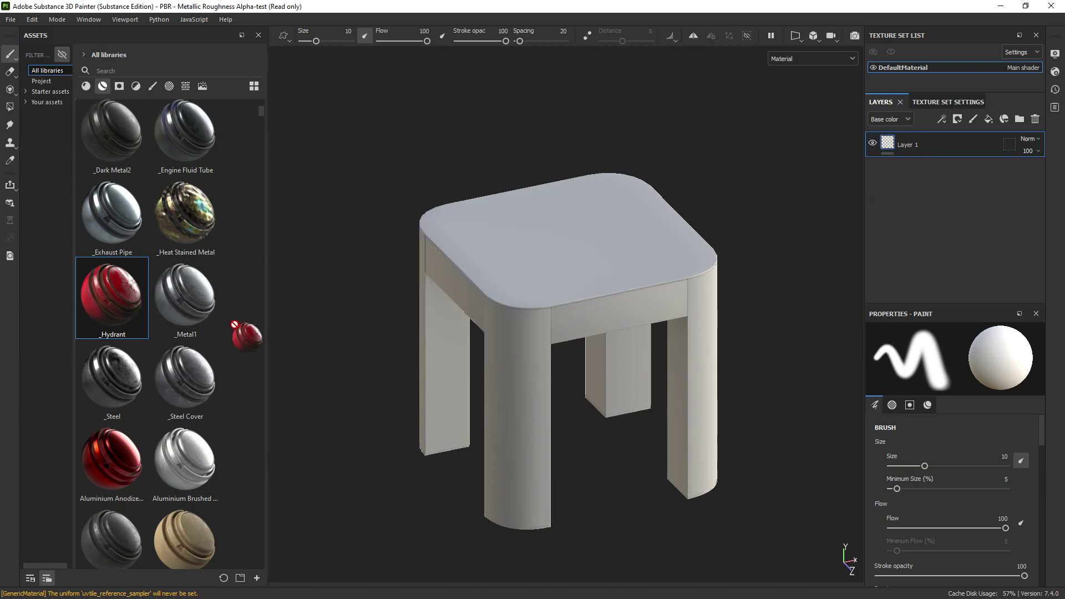
pyautogui.moveTo(111, 297); pyautogui.dragTo(551, 284)
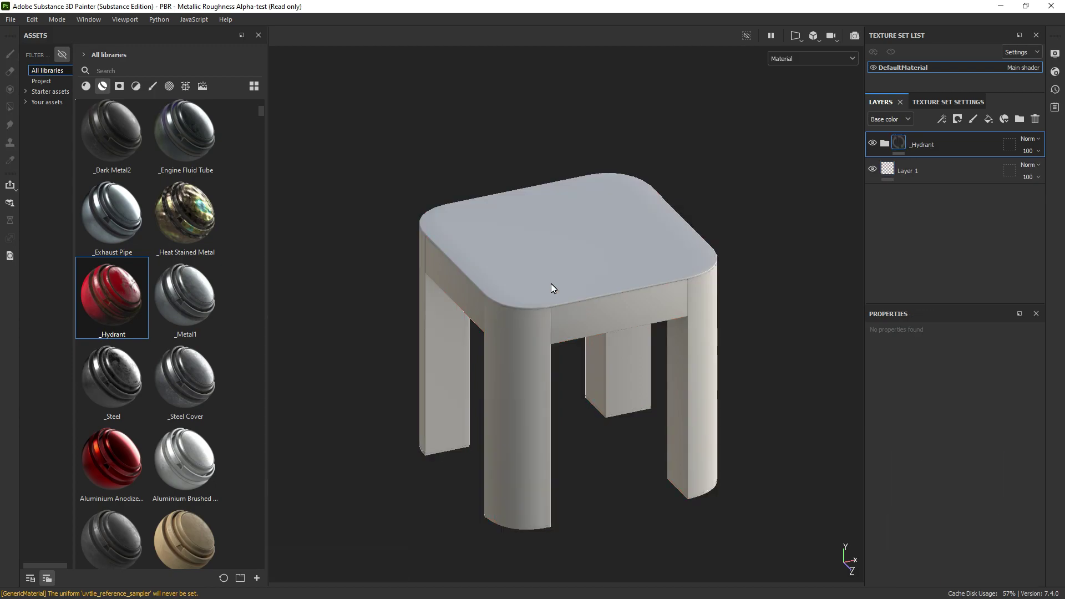
pyautogui.scroll(3, 605, 327)
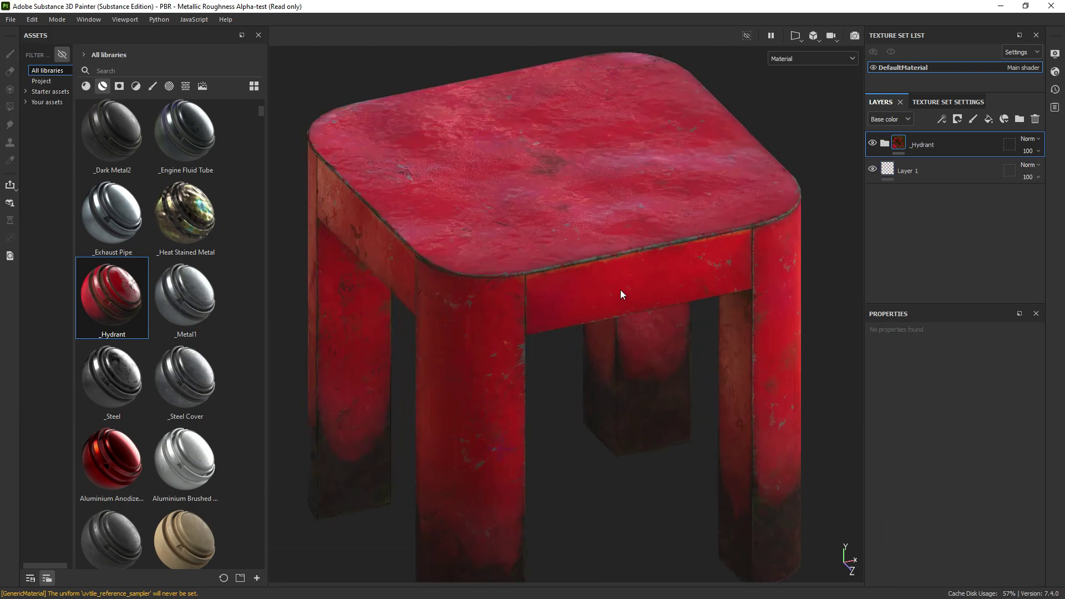
pyautogui.scroll(-3, 620, 290)
pyautogui.click(930, 104)
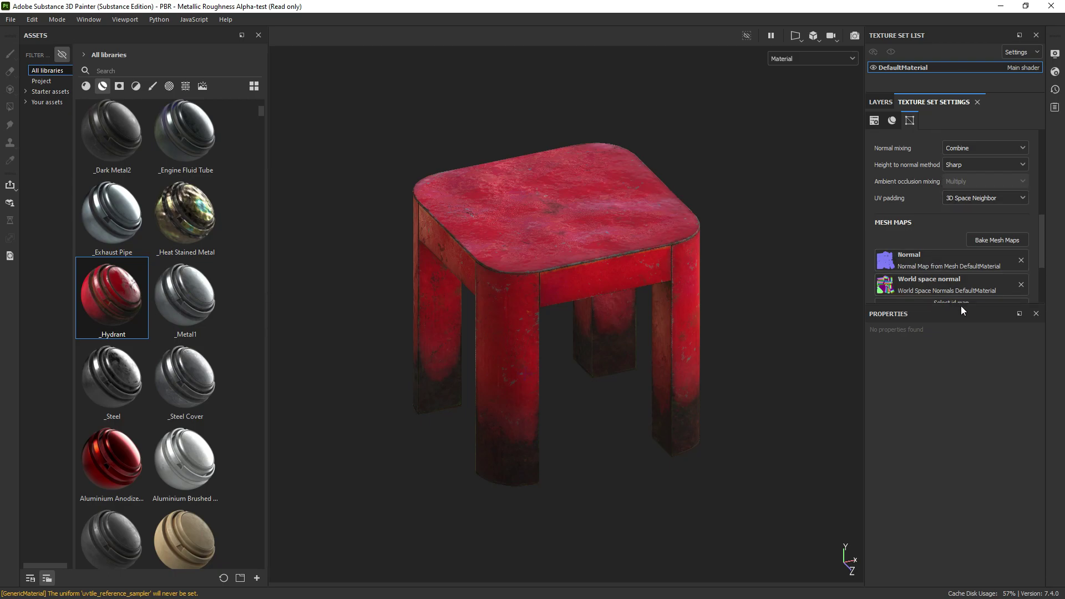
pyautogui.moveTo(963, 304); pyautogui.dragTo(956, 445)
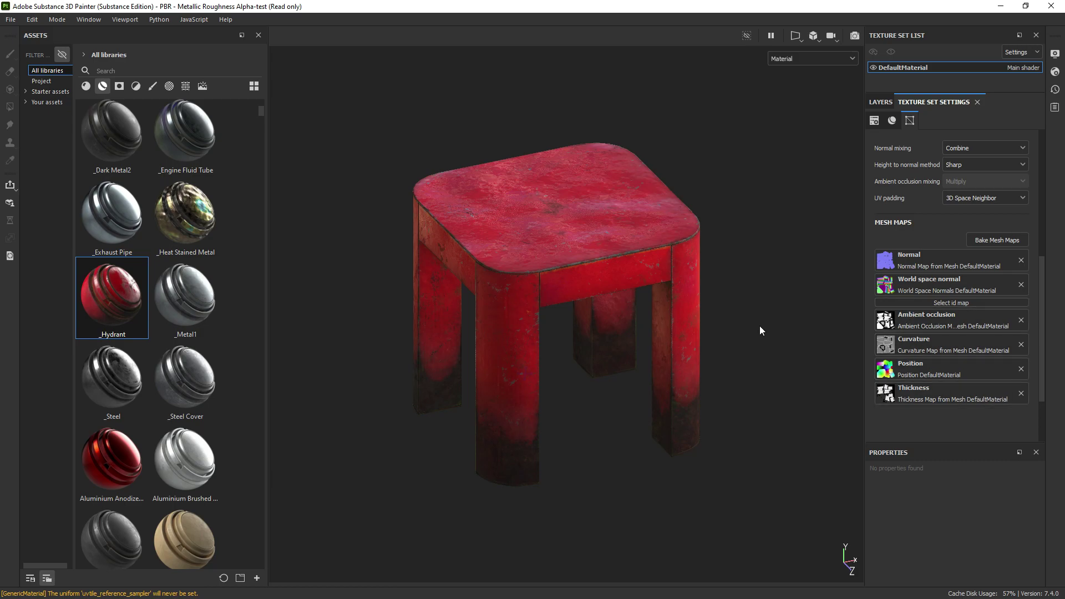
pyautogui.press('f')
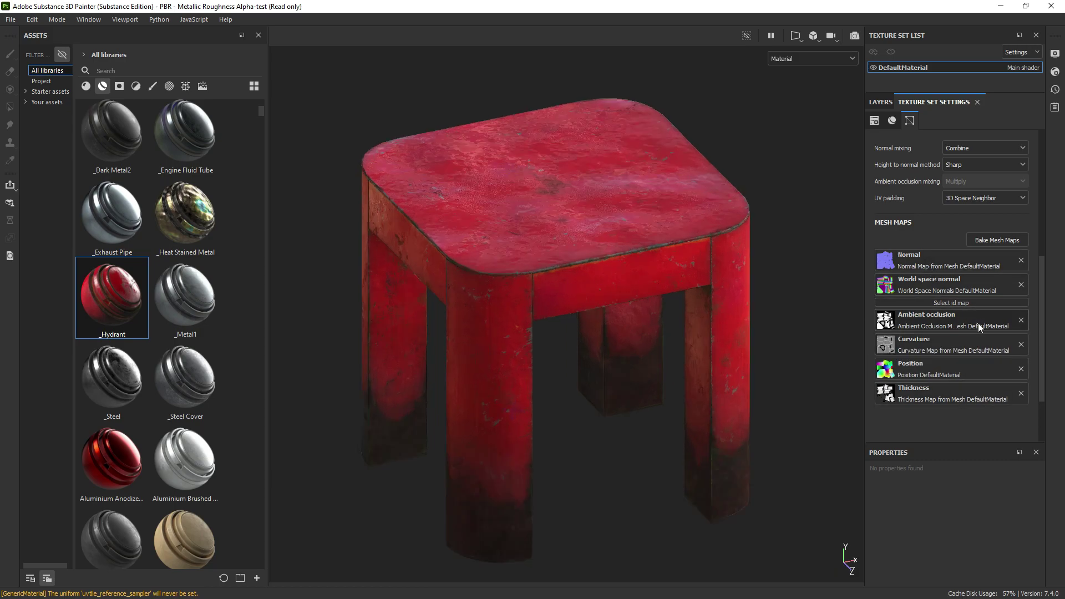
# - Remove and restore the Curvature and Position maps to compare their effect
pyautogui.click(1020, 344)
pyautogui.scroll(3, 549, 266)
pyautogui.scroll(-3, 523, 276)
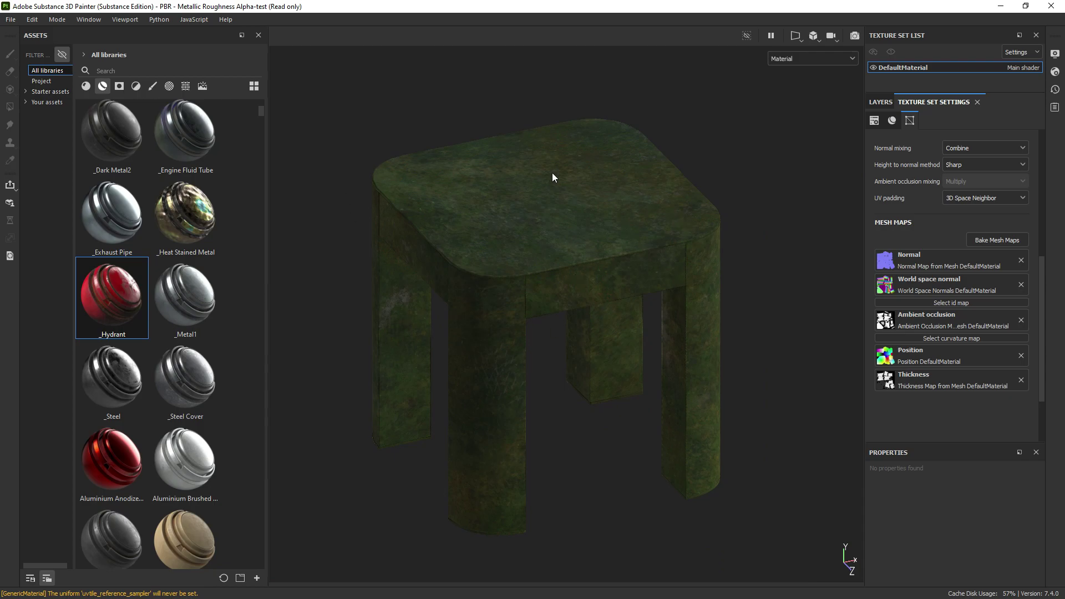
pyautogui.hotkey('ctrl', 'z')
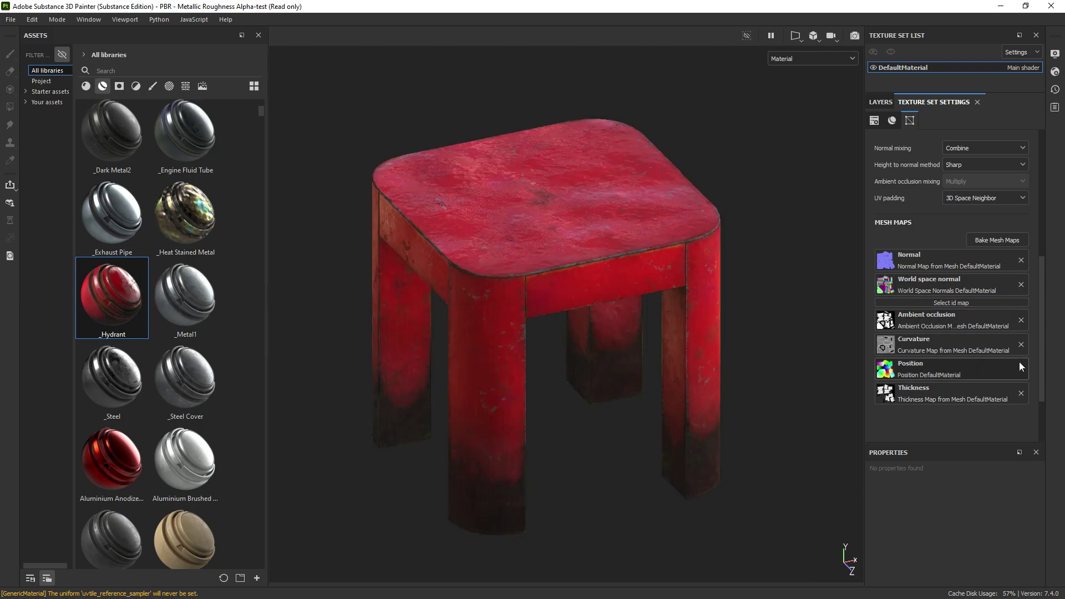
pyautogui.click(1021, 369)
pyautogui.scroll(2, 459, 358)
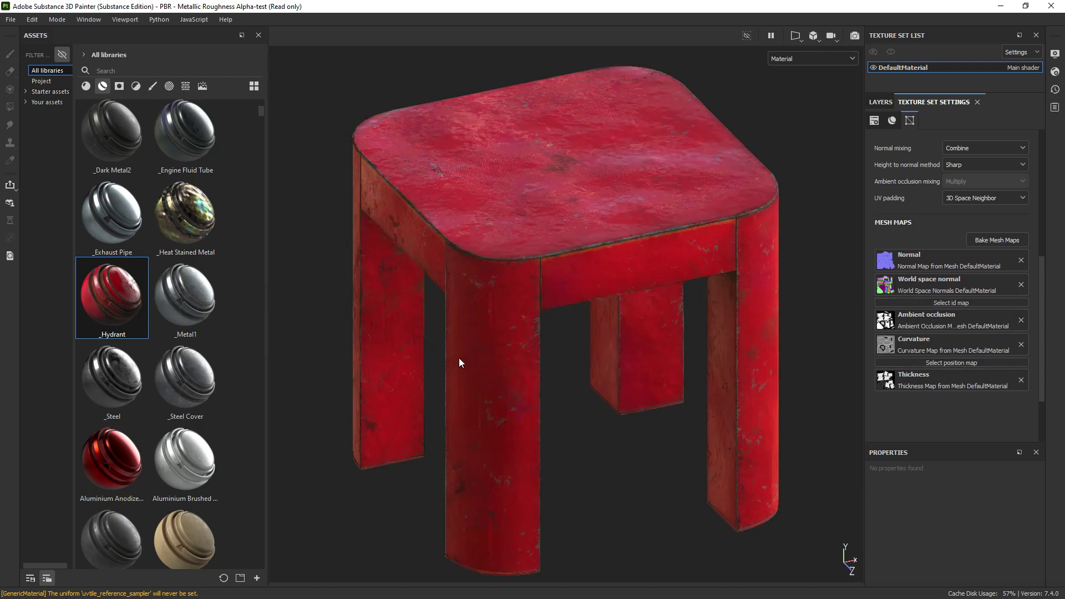
pyautogui.scroll(-1, 547, 308)
pyautogui.scroll(-1, 553, 317)
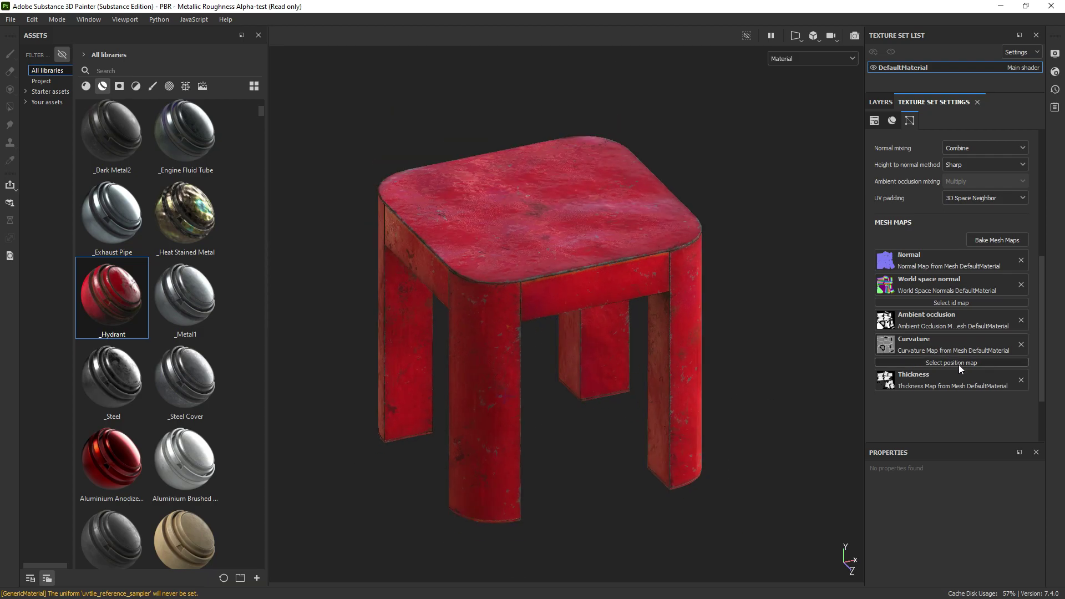
pyautogui.hotkey('ctrl', 'z')
pyautogui.scroll(1, 519, 472)
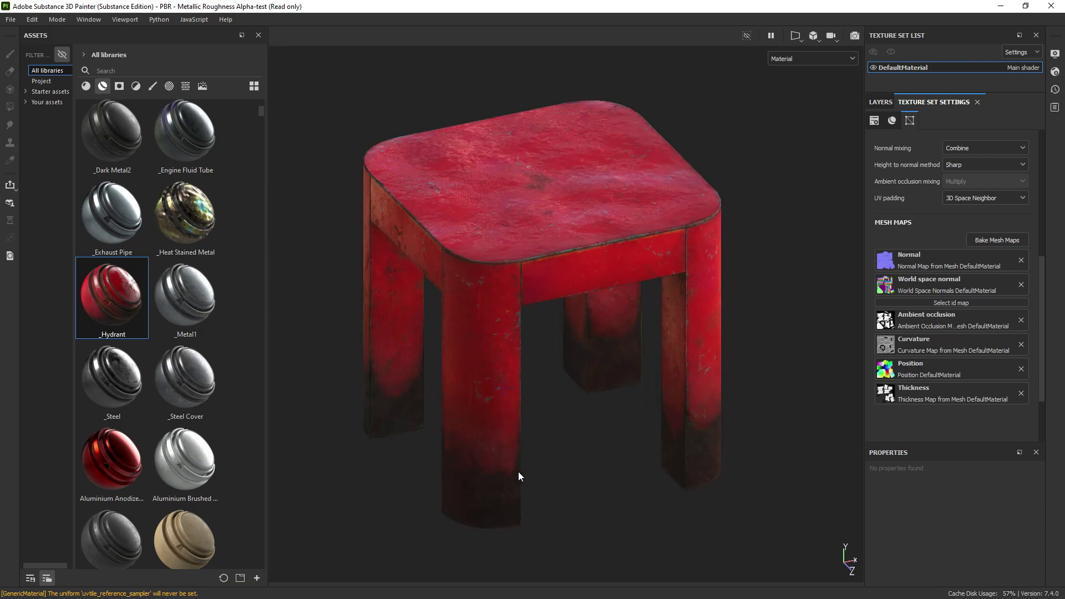
pyautogui.scroll(1, 538, 415)
# - Inspect the _Hydrant folder's layers in the layer stack
pyautogui.click(880, 102)
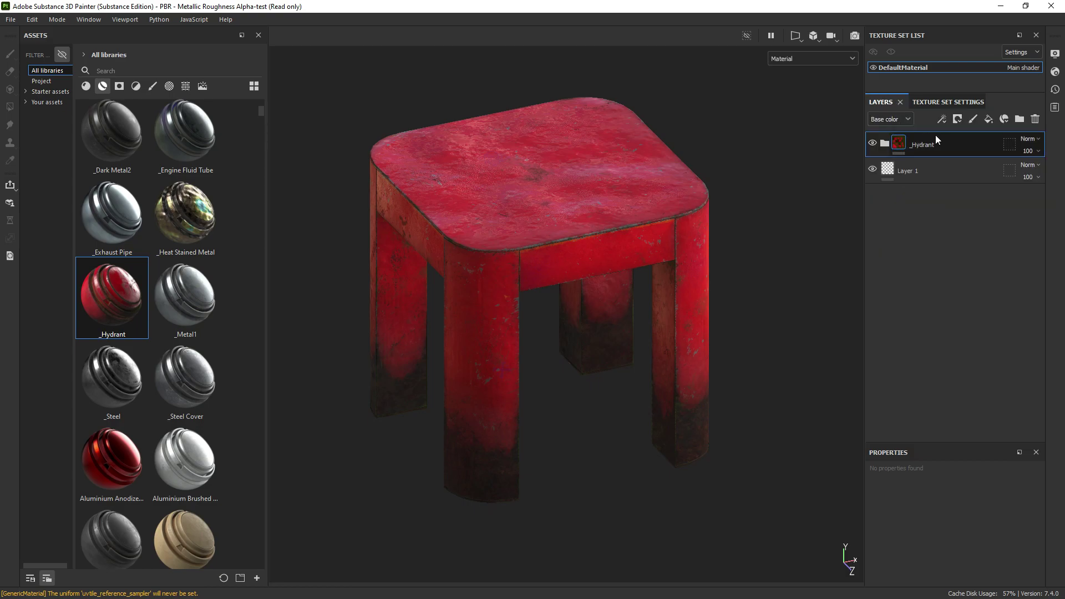
pyautogui.click(885, 144)
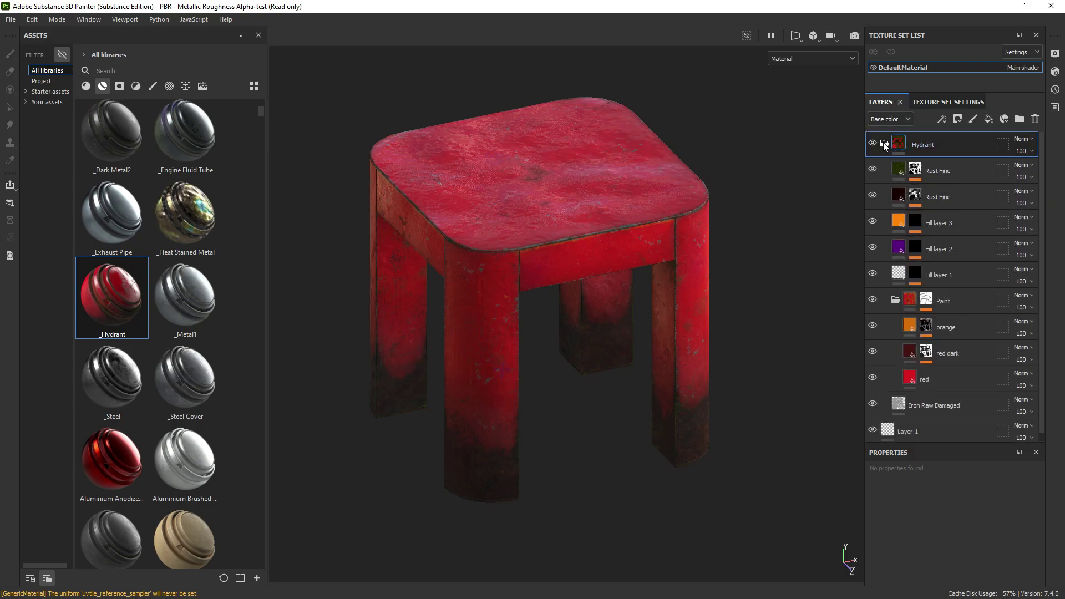
pyautogui.click(885, 144)
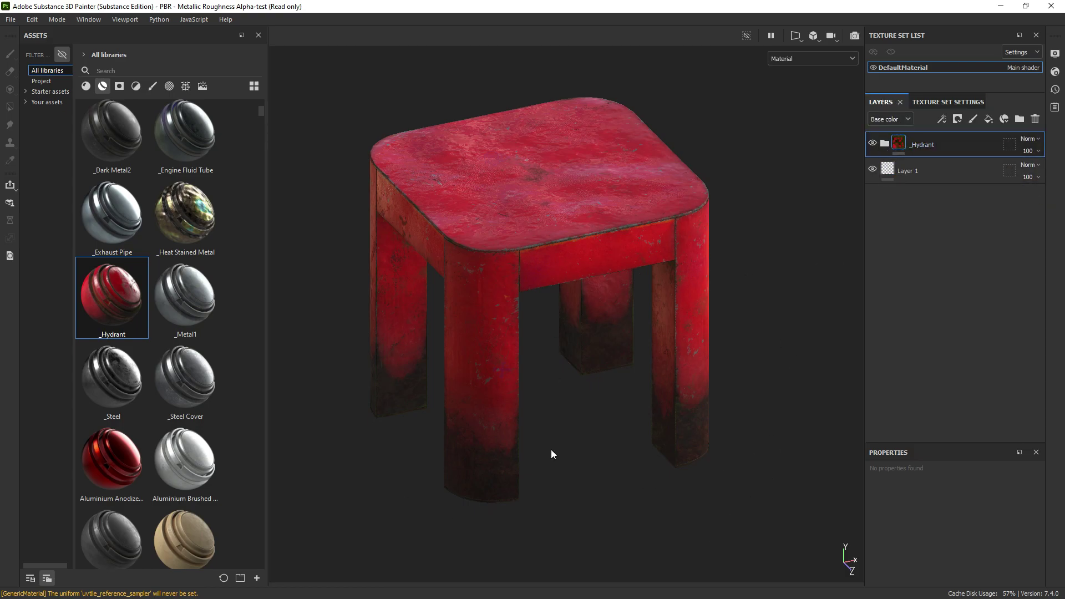
pyautogui.click(968, 103)
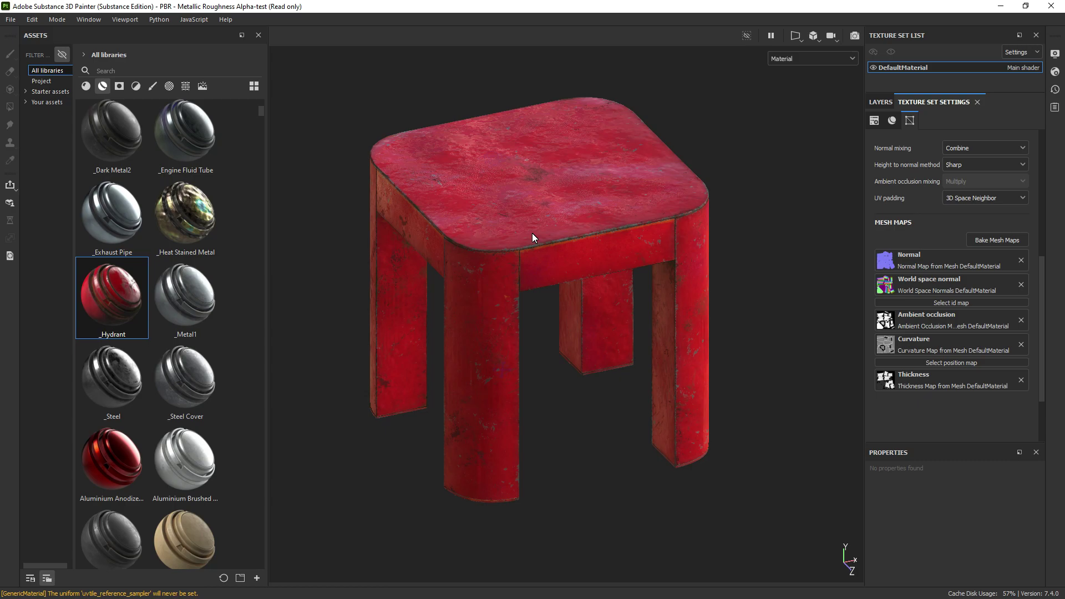
pyautogui.click(880, 102)
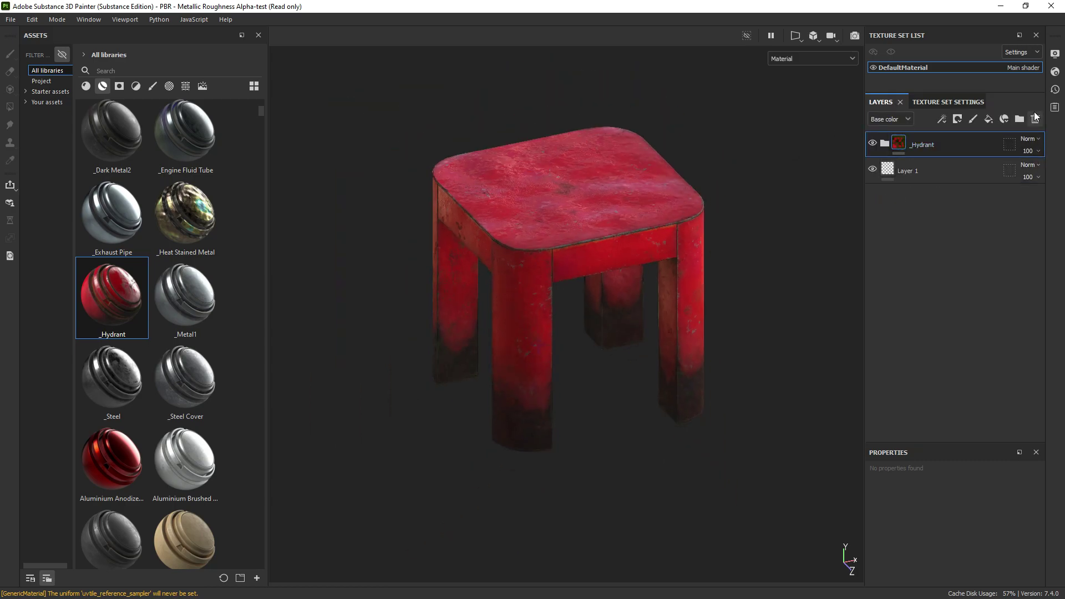
# - Delete the _Hydrant layer and Layer 1, then search the assets for 'wood'
pyautogui.click(1035, 118)
pyautogui.click(1035, 118)
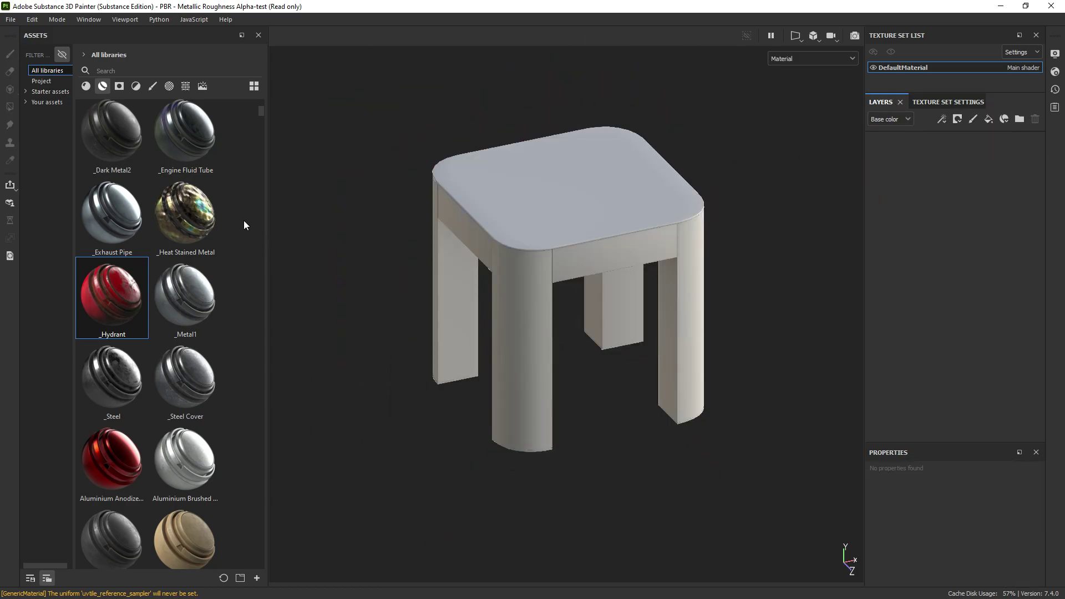
pyautogui.click(129, 71)
pyautogui.write('wood')
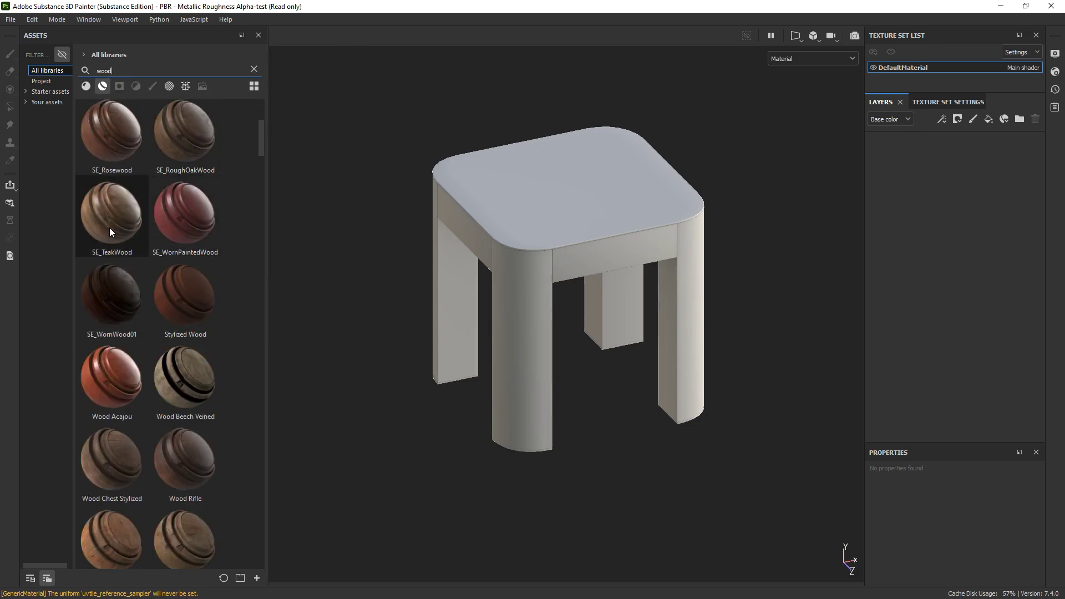
# - Apply SE_BeechWood to the stool and orbit to a front view
pyautogui.moveTo(105, 219); pyautogui.dragTo(543, 221)
pyautogui.scroll(3, 98, 205)
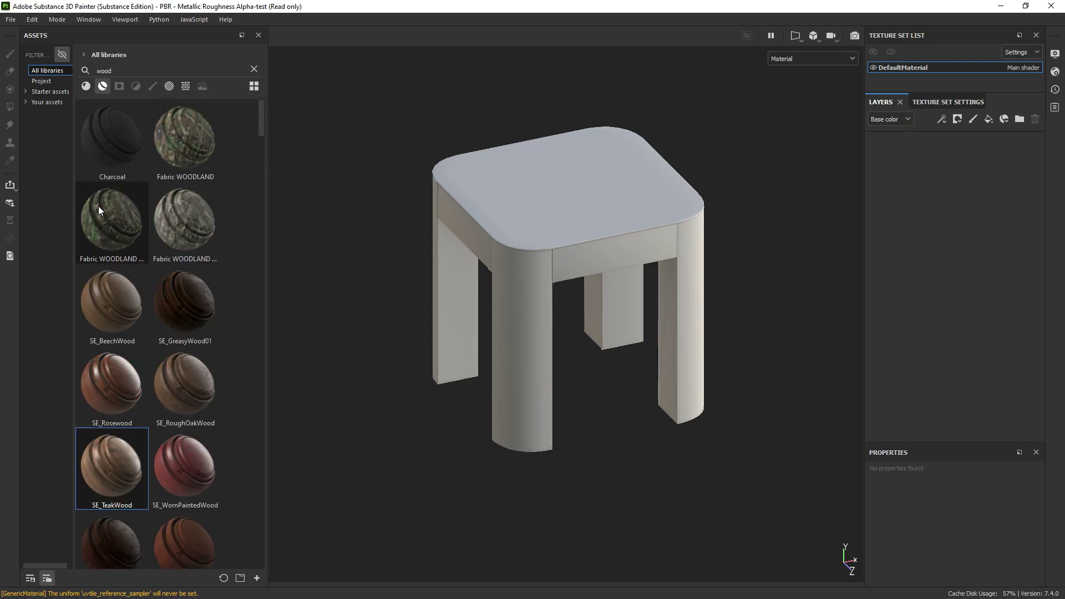
pyautogui.moveTo(111, 305)
pyautogui.mouseDown()
pyautogui.moveTo(557, 277)
pyautogui.moveTo(558, 261)
pyautogui.mouseUp()
pyautogui.scroll(5, 556, 233)
pyautogui.scroll(-4, 555, 306)
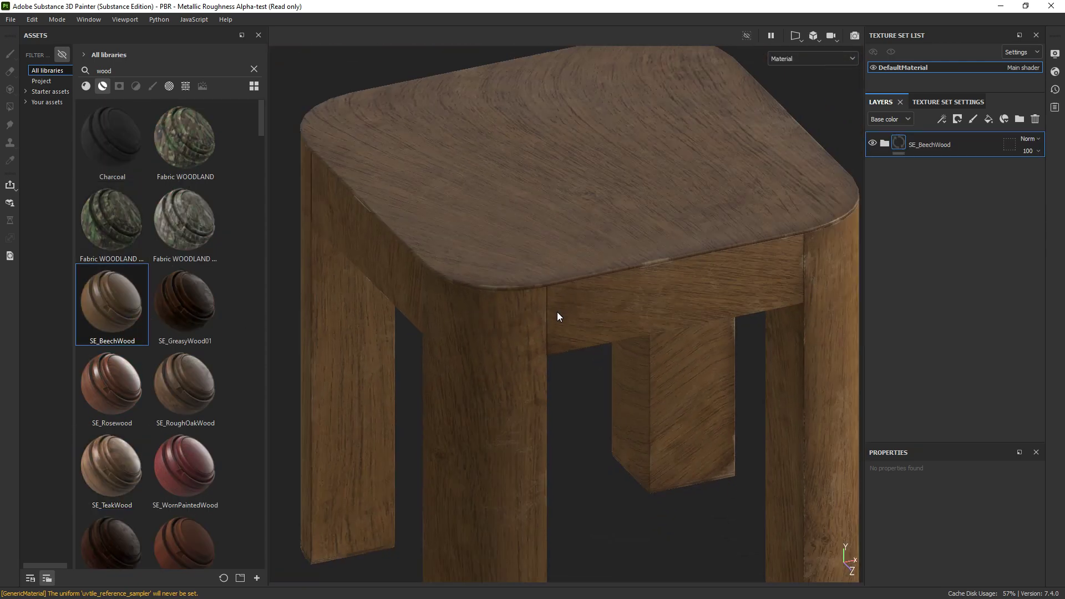
pyautogui.scroll(-2, 557, 316)
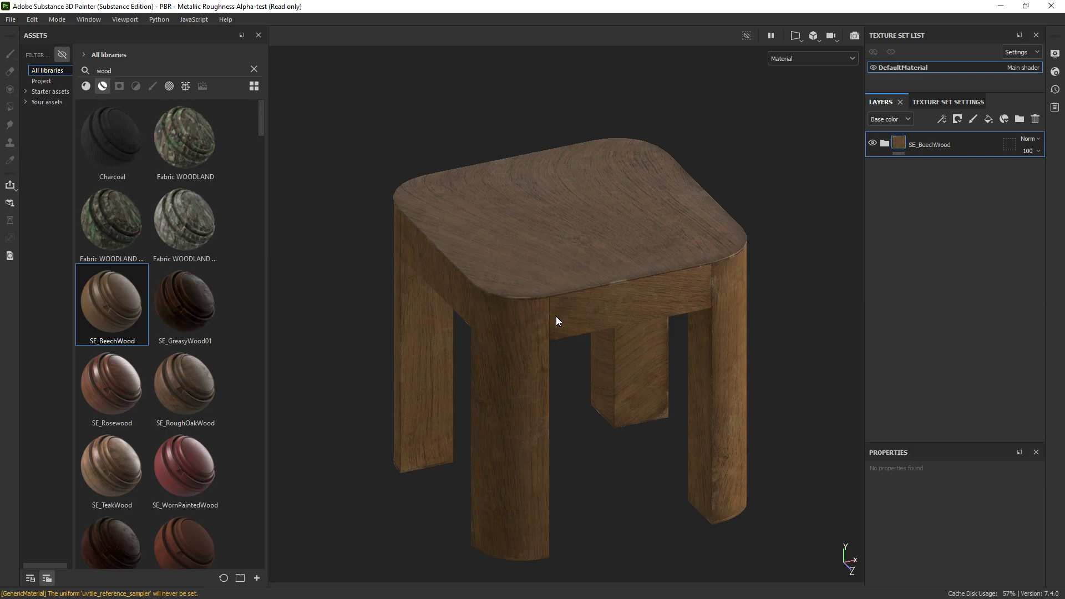
pyautogui.moveTo(556, 316)
pyautogui.keyDown('alt'); pyautogui.mouseDown()
pyautogui.moveTo(475, 392)
pyautogui.moveTo(583, 350)
pyautogui.moveTo(457, 309)
pyautogui.moveTo(544, 329)
pyautogui.mouseUp(); pyautogui.keyUp('alt')
pyautogui.scroll(3, 588, 341)
pyautogui.scroll(-1, 611, 347)
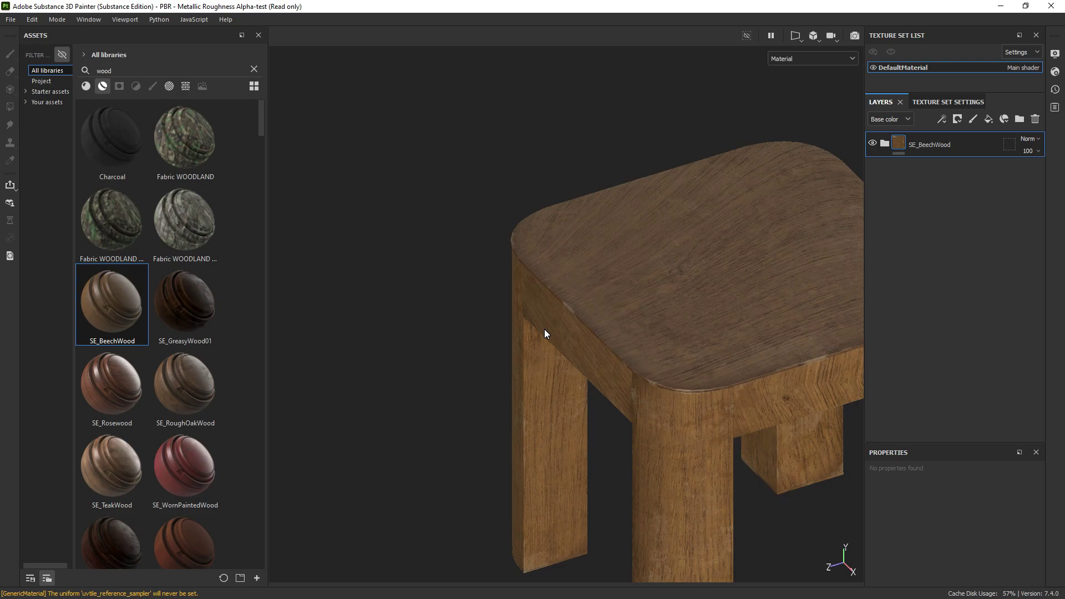
# - Show the UV layout beside the 3D view of the wooden stool
pyautogui.press('F1')
pyautogui.scroll(3, 765, 324)
pyautogui.scroll(-3, 613, 331)
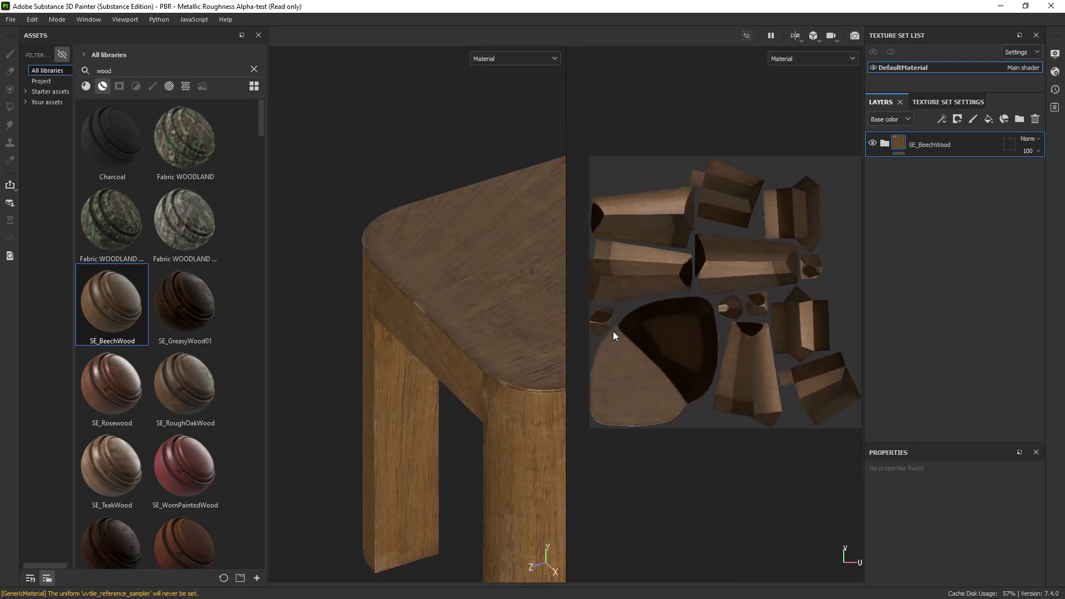
pyautogui.scroll(3, 593, 399)
pyautogui.scroll(-2, 427, 352)
pyautogui.scroll(2, 479, 355)
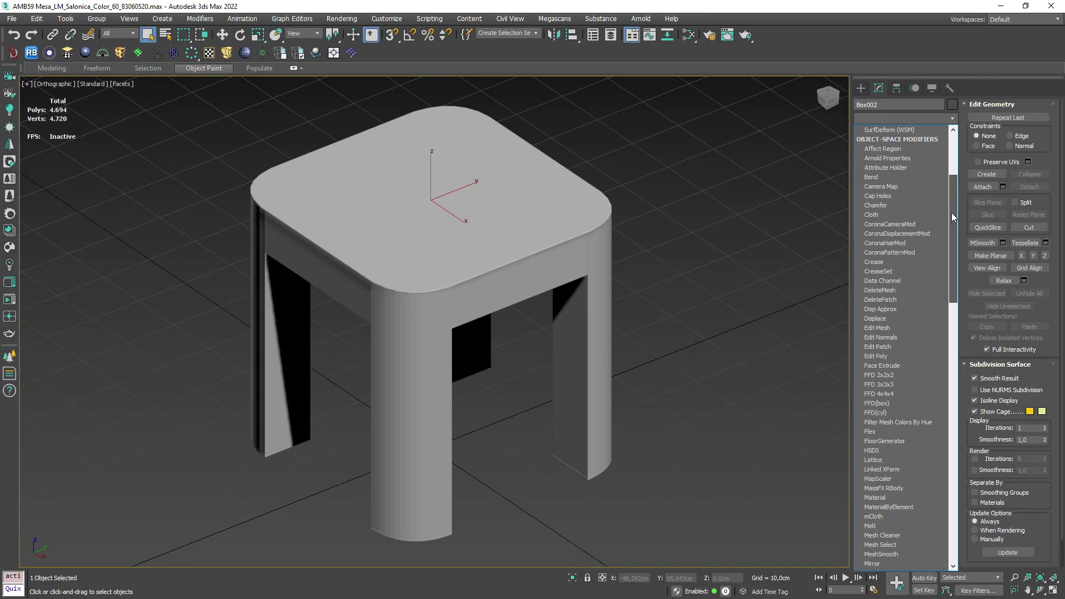
# - Add an Unwrap UVW modifier to Box002 and inspect the seat faces in the UV Editor
pyautogui.moveTo(950, 212); pyautogui.dragTo(930, 481)
pyautogui.click(908, 404)
pyautogui.press('3')
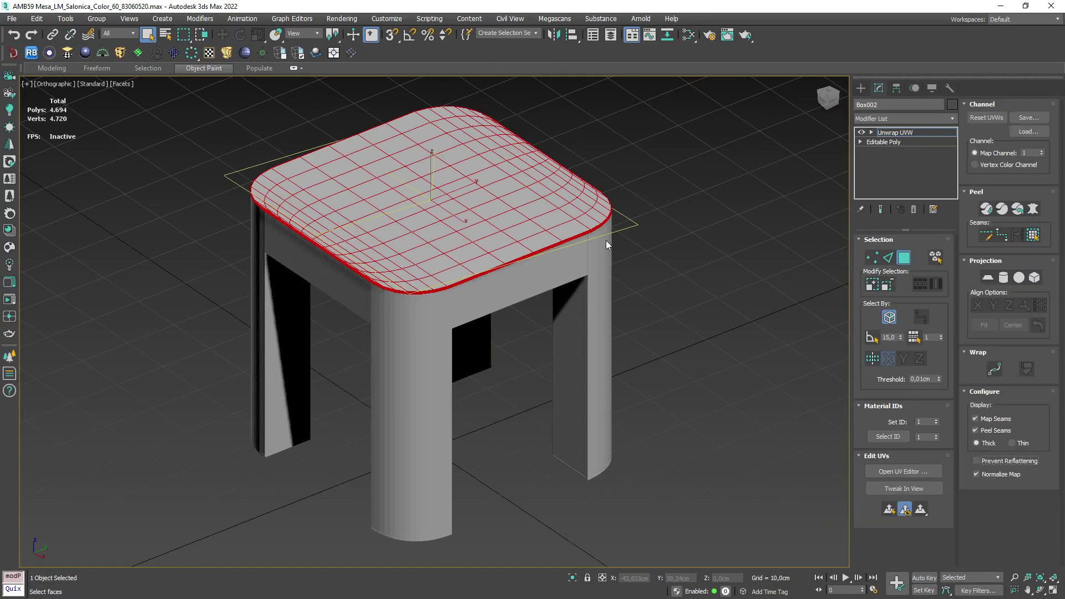
pyautogui.click(917, 471)
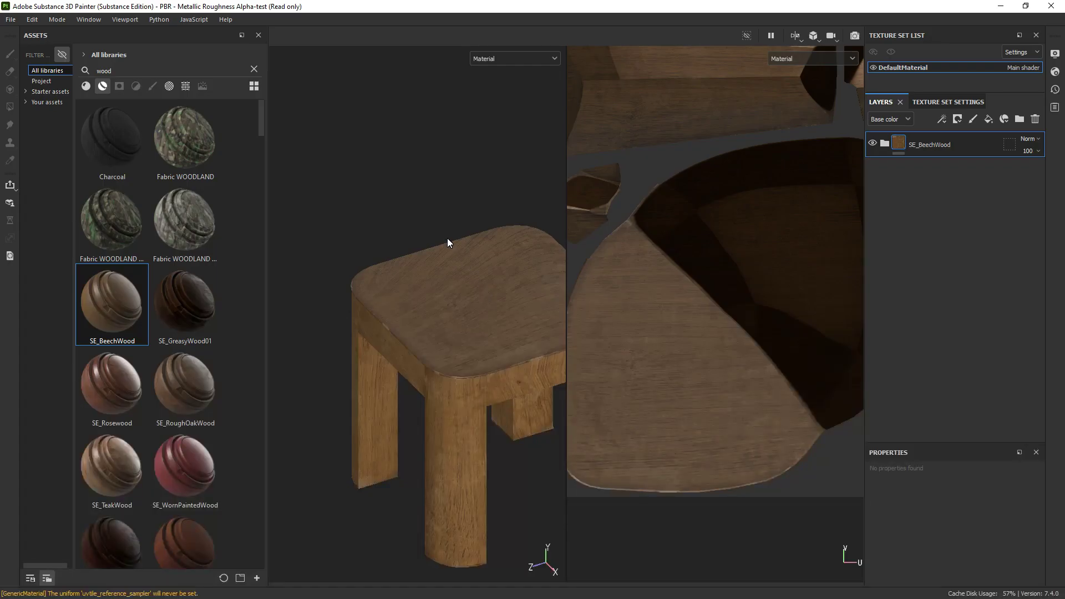
pyautogui.press('F2')
pyautogui.scroll(3, 607, 323)
pyautogui.scroll(2, 642, 388)
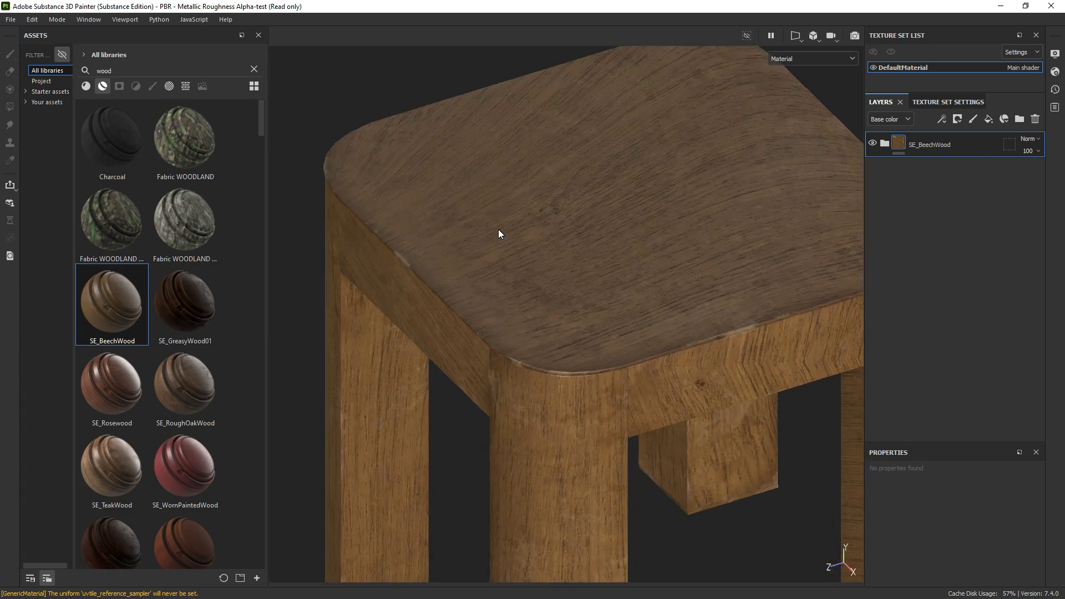
pyautogui.scroll(-5, 493, 244)
pyautogui.scroll(5, 506, 233)
pyautogui.keyDown('alt'); pyautogui.moveTo(540, 250); pyautogui.dragTo(675, 312); pyautogui.keyUp('alt')
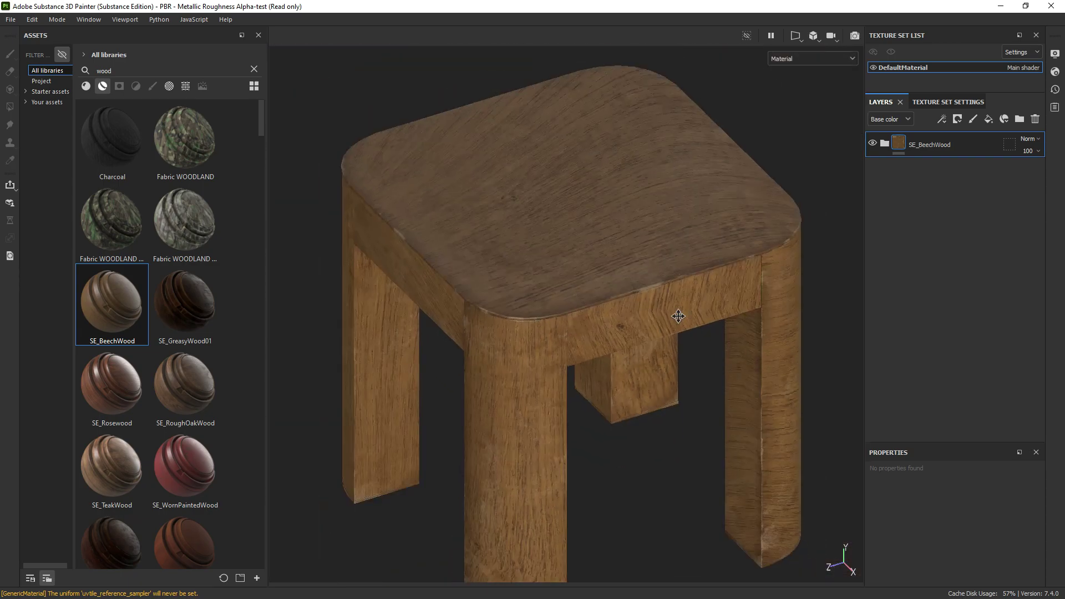
pyautogui.scroll(5, 638, 250)
pyautogui.scroll(-2, 598, 189)
pyautogui.keyDown('alt'); pyautogui.moveTo(623, 231); pyautogui.dragTo(565, 254); pyautogui.keyUp('alt')
pyautogui.scroll(4, 548, 257)
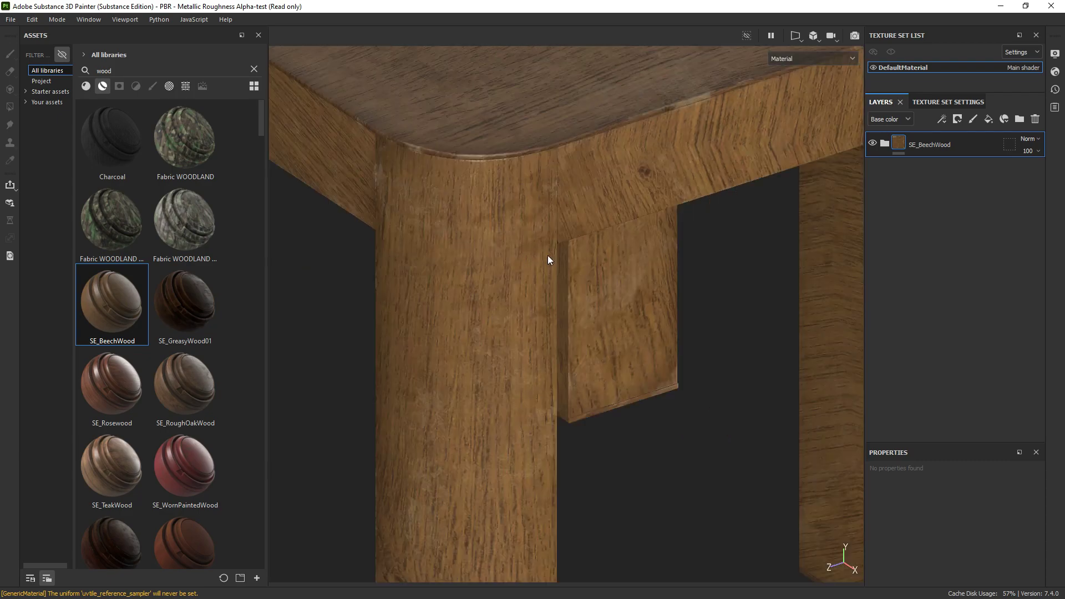
pyautogui.scroll(2, 594, 200)
pyautogui.scroll(-3, 480, 366)
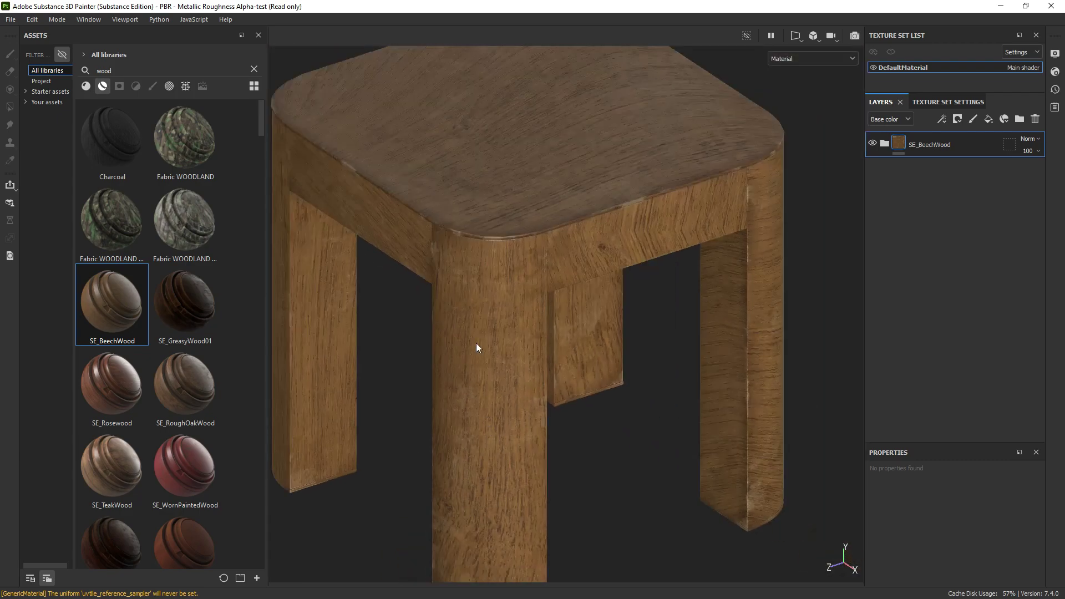
pyautogui.keyDown('alt'); pyautogui.moveTo(483, 358); pyautogui.dragTo(618, 323); pyautogui.keyUp('alt')
pyautogui.scroll(3, 630, 295)
pyautogui.scroll(2, 468, 215)
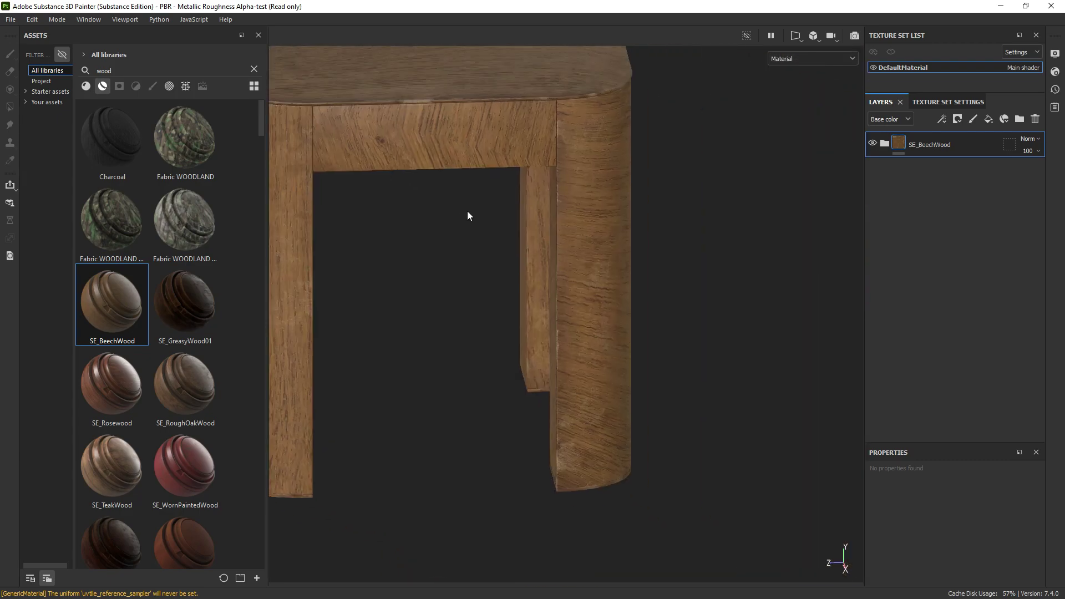
pyautogui.moveTo(587, 260); pyautogui.dragTo(625, 259, button='middle')
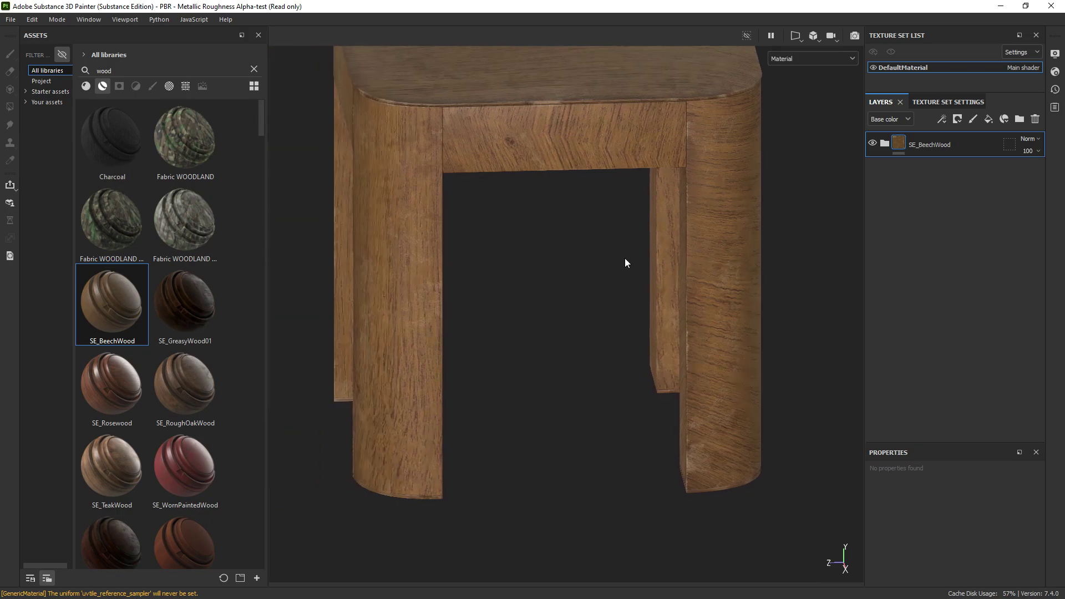
pyautogui.moveTo(365, 479)
pyautogui.keyDown('alt'); pyautogui.mouseDown()
pyautogui.moveTo(640, 303)
pyautogui.moveTo(504, 306)
pyautogui.moveTo(575, 328)
pyautogui.moveTo(484, 297)
pyautogui.mouseUp(); pyautogui.keyUp('alt')
pyautogui.scroll(-5, 484, 297)
pyautogui.keyDown('alt'); pyautogui.moveTo(578, 295); pyautogui.dragTo(803, 255); pyautogui.keyUp('alt')
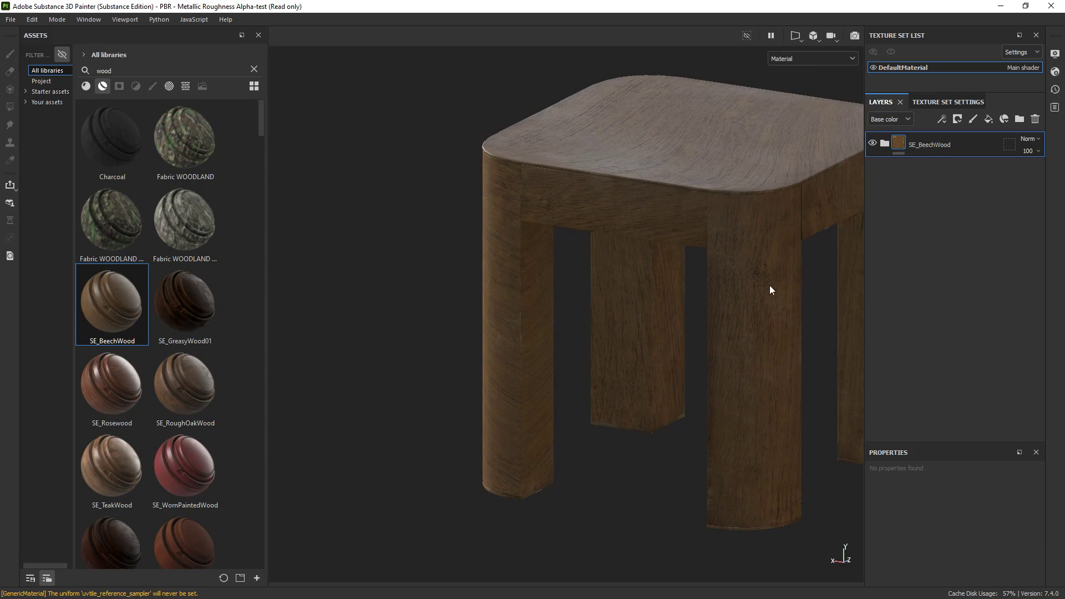
pyautogui.moveTo(745, 428)
pyautogui.keyDown('alt'); pyautogui.mouseDown()
pyautogui.moveTo(730, 352)
pyautogui.moveTo(631, 231)
pyautogui.moveTo(738, 361)
pyautogui.moveTo(706, 162)
pyautogui.moveTo(613, 239)
pyautogui.moveTo(501, 286)
pyautogui.mouseUp(); pyautogui.keyUp('alt')
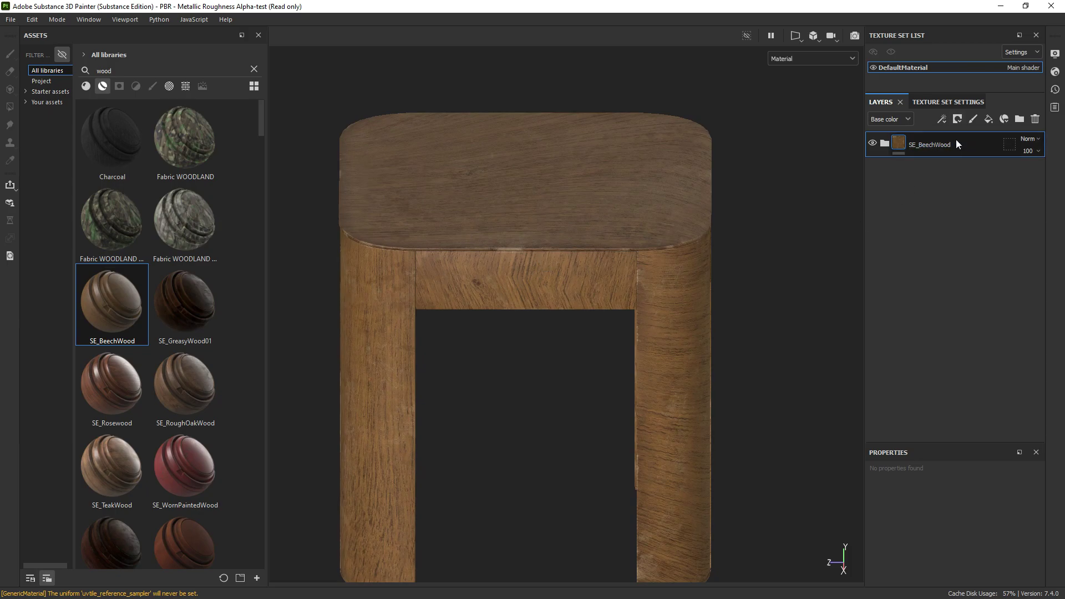
# - Add a black mask to SE_BeechWood and set Polygon Fill to mesh mode
pyautogui.click(957, 120)
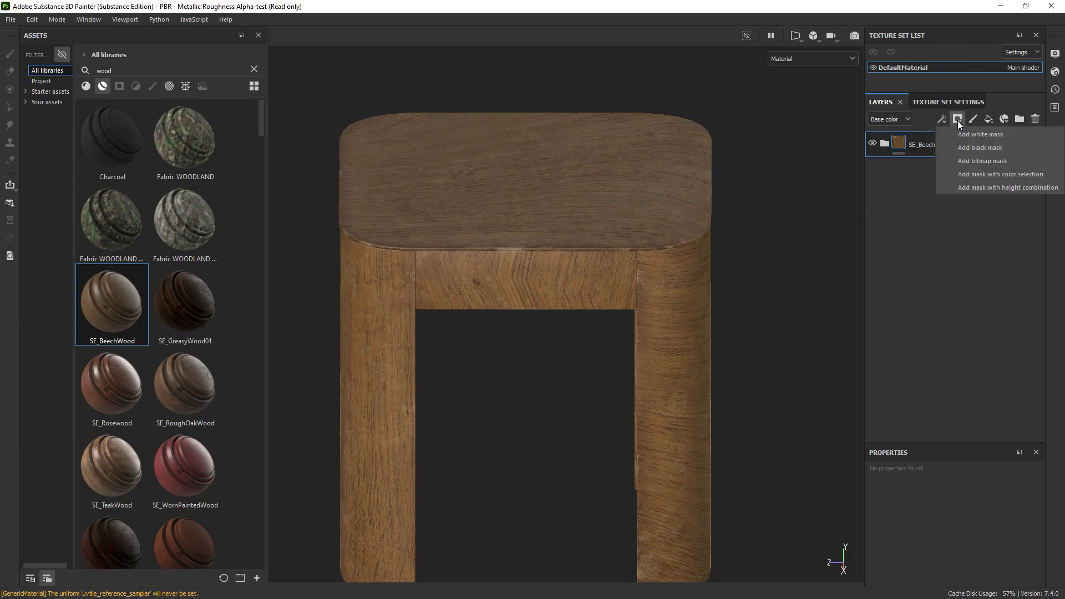
pyautogui.click(990, 147)
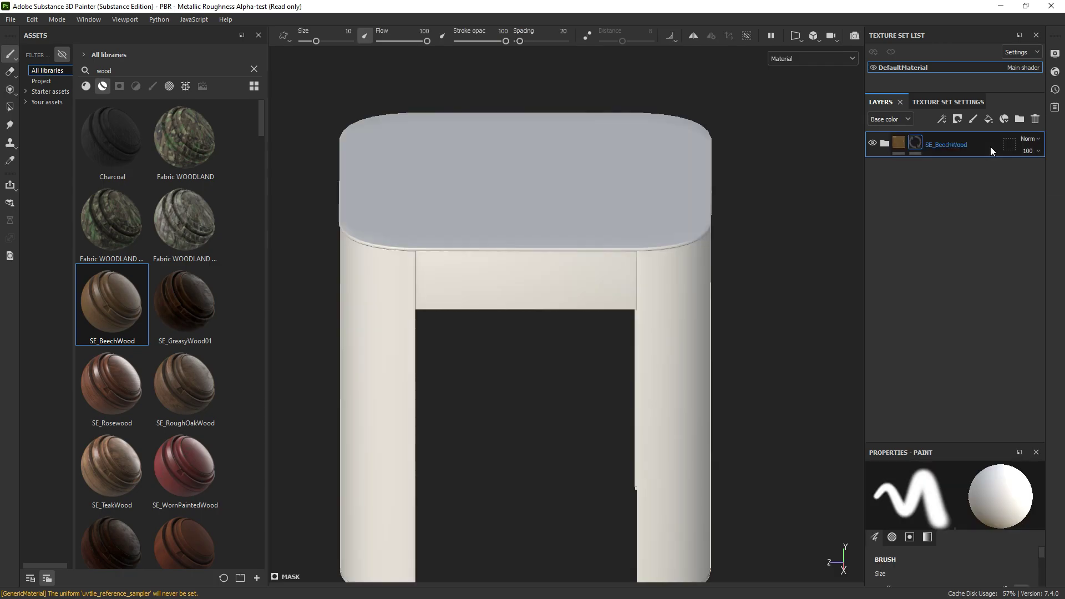
pyautogui.scroll(-2, 590, 304)
pyautogui.scroll(2, 502, 378)
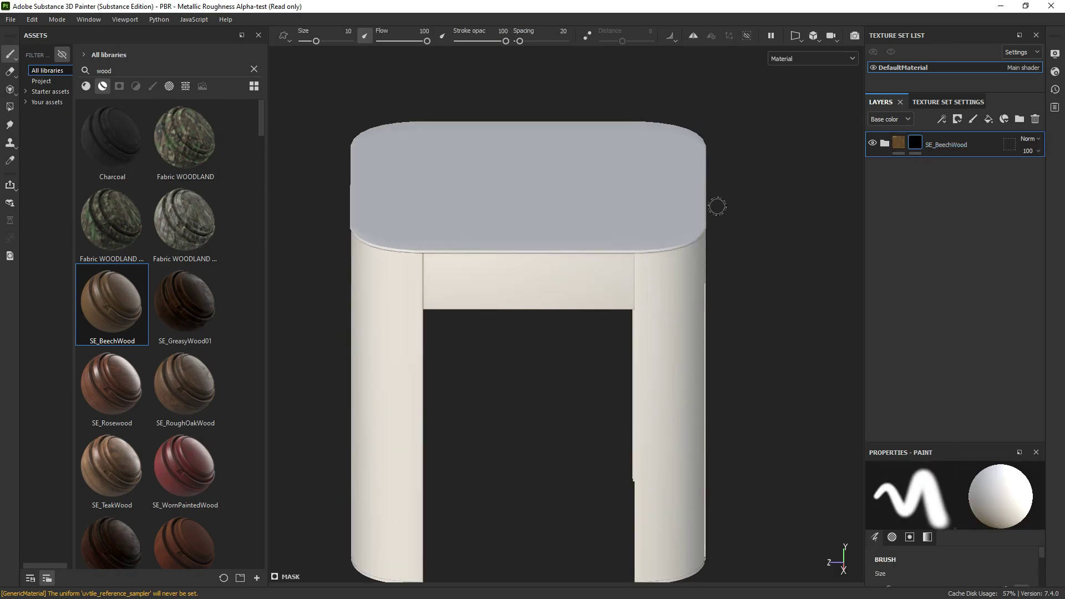
pyautogui.click(10, 108)
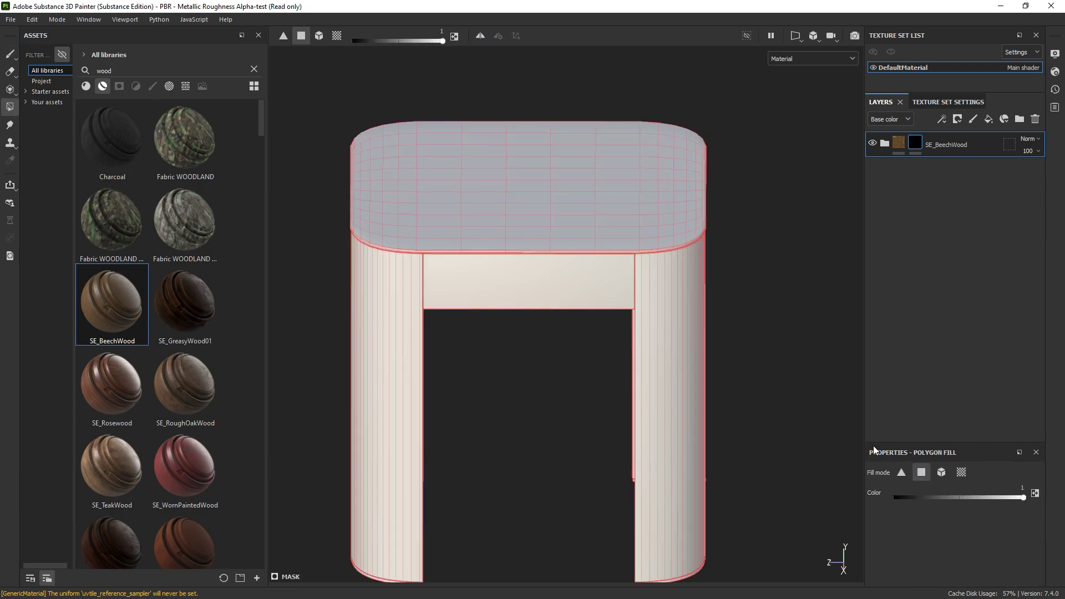
pyautogui.click(941, 472)
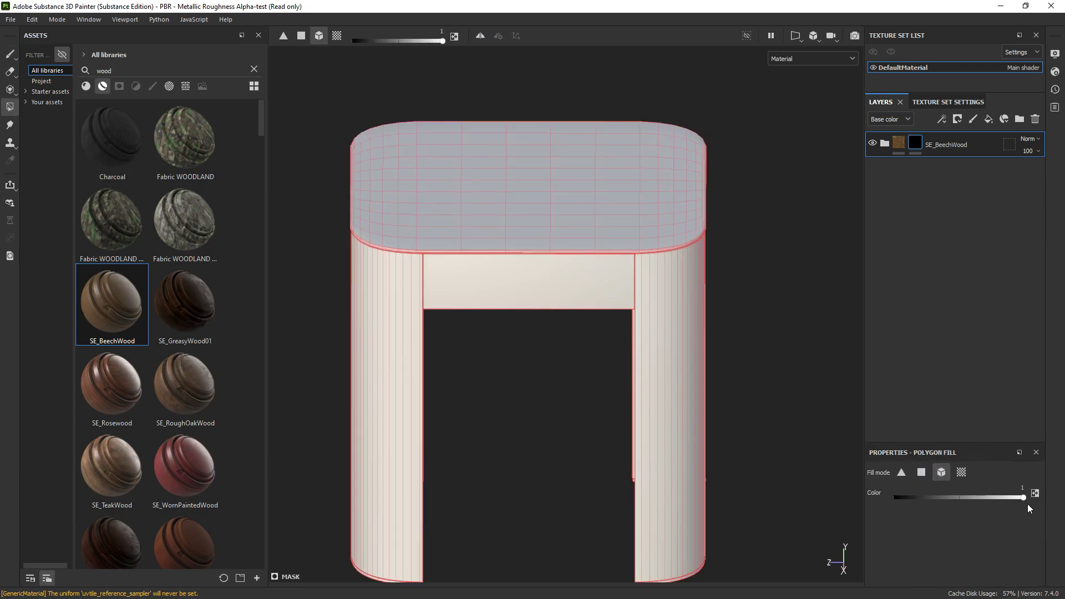
# - Fill the front-left and right legs in the mask so wood shows only there
pyautogui.moveTo(524, 224)
pyautogui.keyDown('alt'); pyautogui.mouseDown()
pyautogui.moveTo(543, 281)
pyautogui.moveTo(605, 328)
pyautogui.mouseUp(); pyautogui.keyUp('alt')
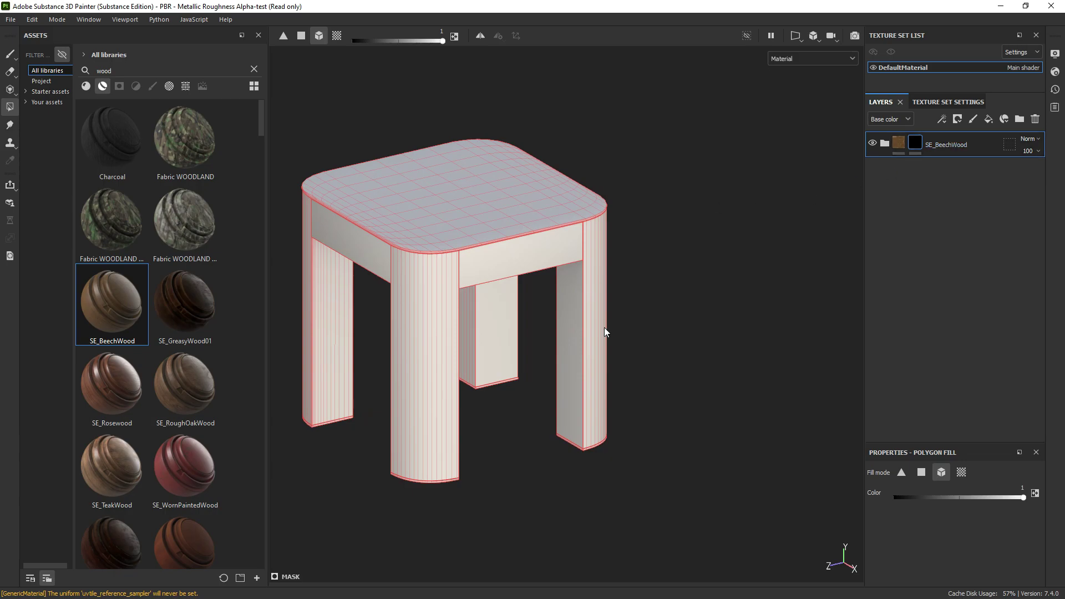
pyautogui.keyDown('alt'); pyautogui.moveTo(469, 241); pyautogui.dragTo(680, 309, button='right'); pyautogui.keyUp('alt')
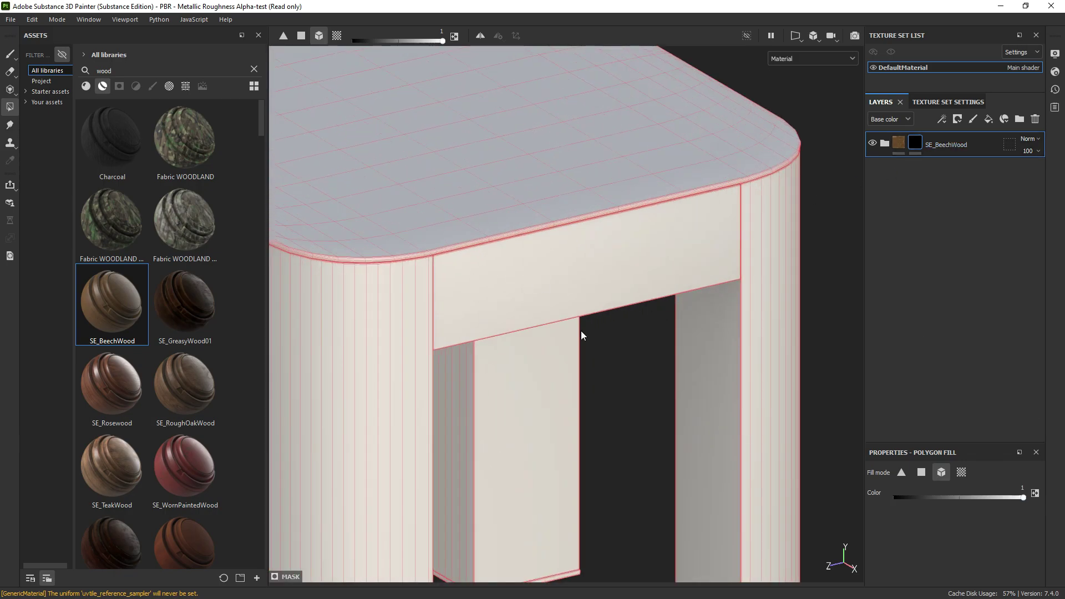
pyautogui.click(341, 331)
pyautogui.moveTo(341, 331)
pyautogui.keyDown('alt'); pyautogui.mouseDown(button='right')
pyautogui.moveTo(539, 243)
pyautogui.moveTo(667, 304)
pyautogui.moveTo(716, 281)
pyautogui.mouseUp(button='right'); pyautogui.keyUp('alt')
pyautogui.click(682, 301)
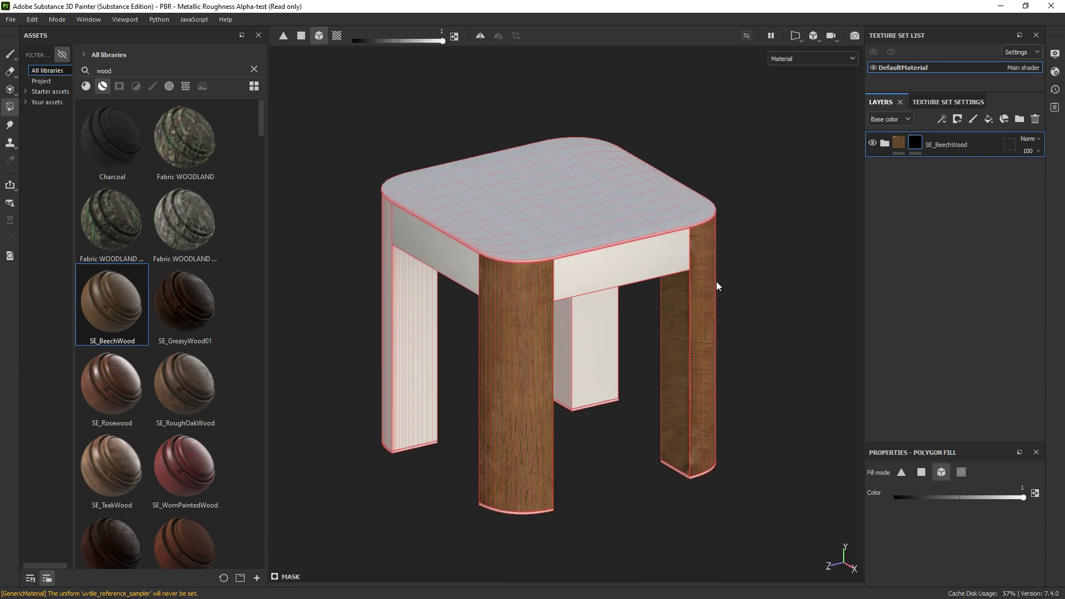
pyautogui.keyDown('alt'); pyautogui.moveTo(723, 360); pyautogui.dragTo(719, 342, button='right'); pyautogui.keyUp('alt')
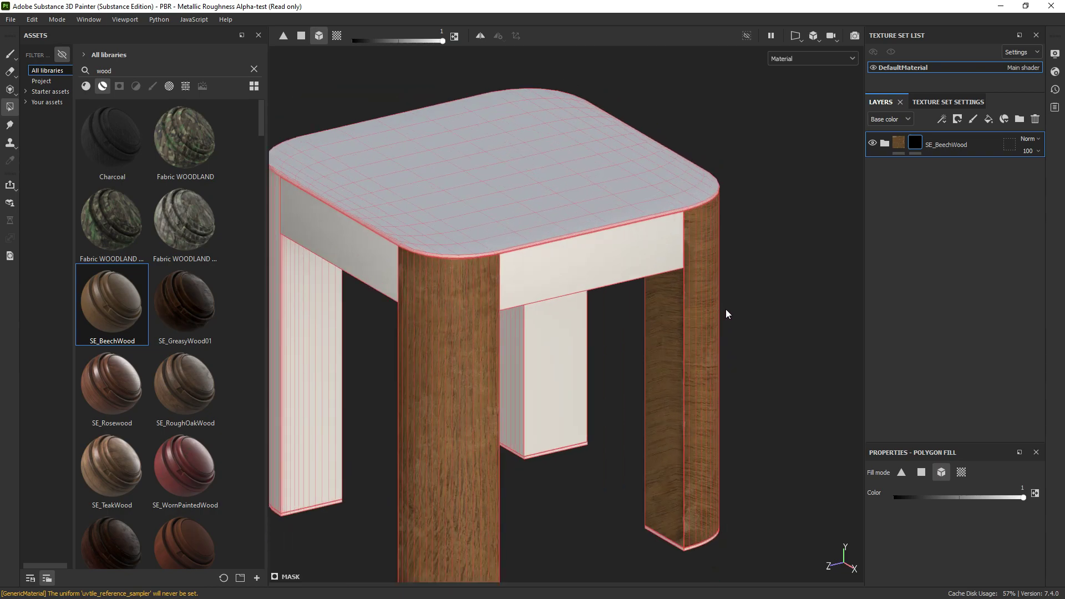
pyautogui.scroll(-3, 716, 315)
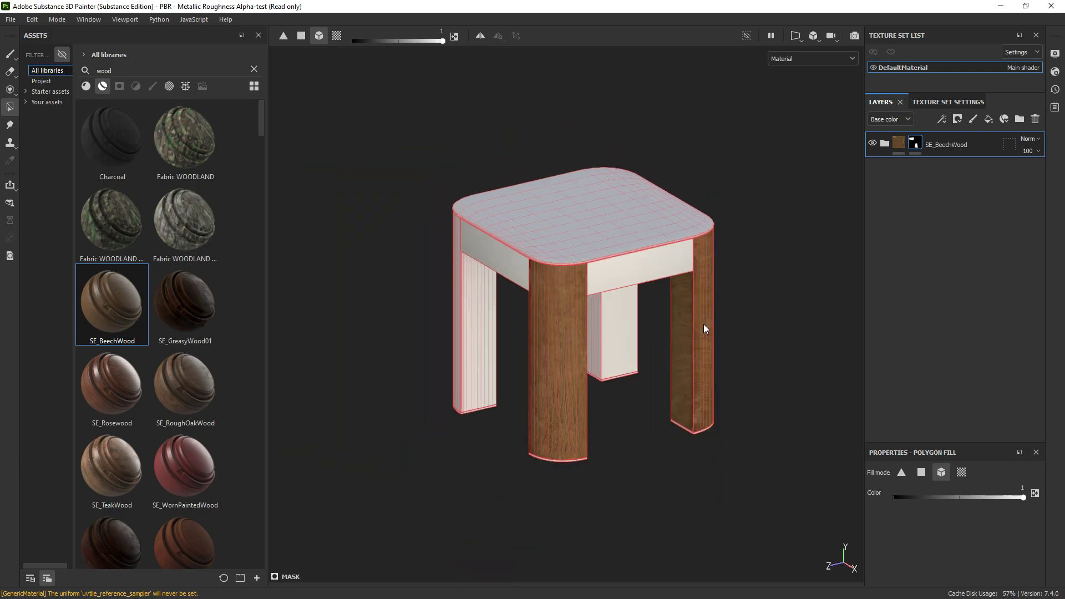
pyautogui.scroll(5, 568, 321)
pyautogui.scroll(3, 568, 321)
pyautogui.scroll(-3, 496, 108)
# - Set the viewport wireframe opacity to 0 in Display Settings
pyautogui.scroll(-3, 521, 178)
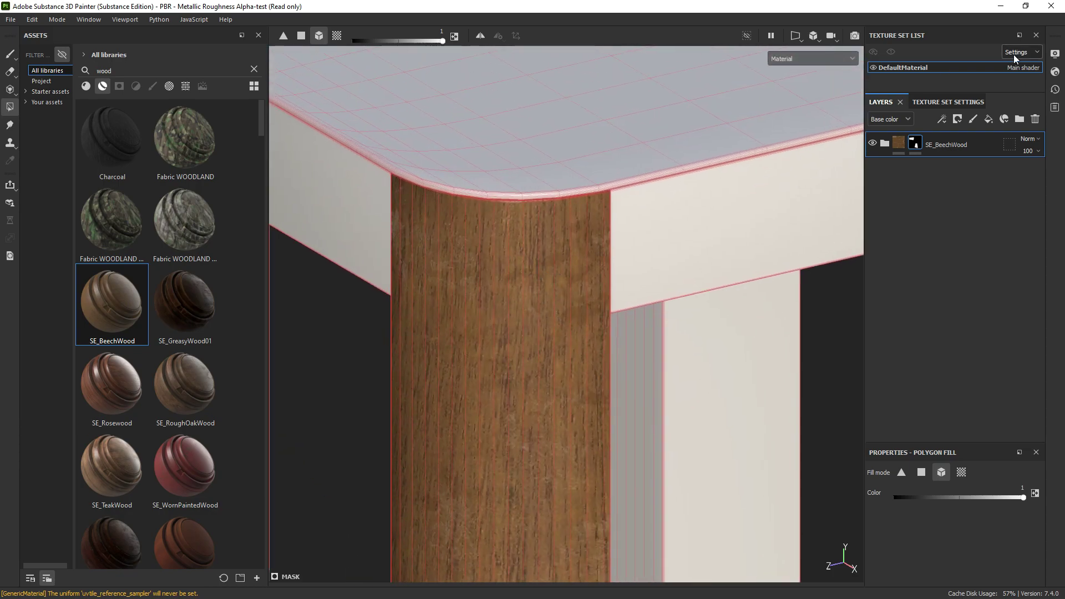
pyautogui.click(1055, 54)
pyautogui.scroll(-5, 944, 334)
pyautogui.scroll(-3, 944, 336)
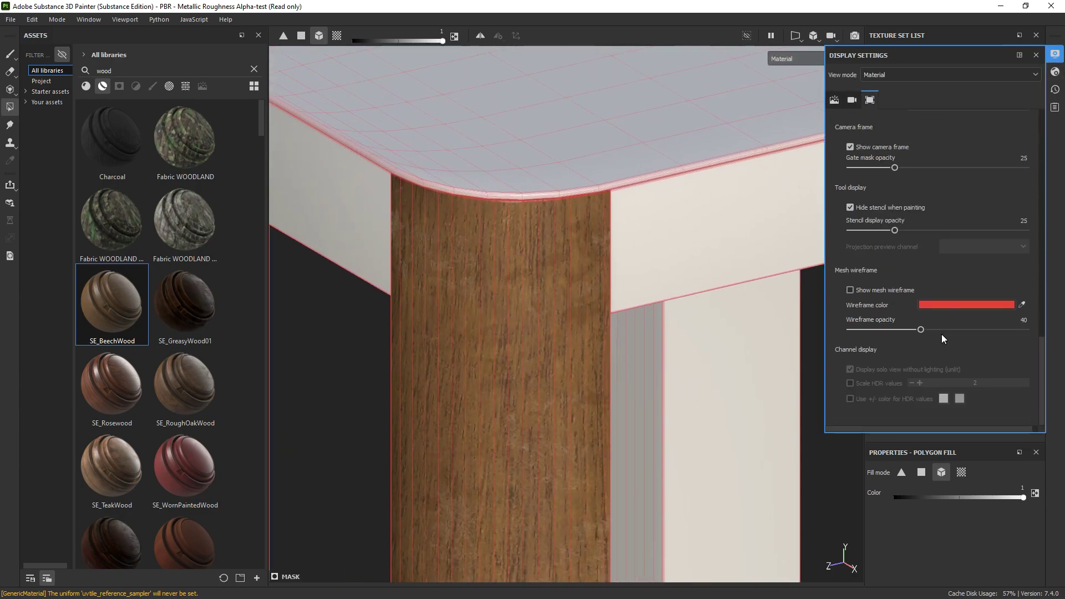
pyautogui.moveTo(924, 329); pyautogui.dragTo(851, 330)
pyautogui.click(1035, 55)
# - Polygon-fill the wood off the right leg, then toggle the fill back to adding wood (X)
pyautogui.scroll(-3, 543, 217)
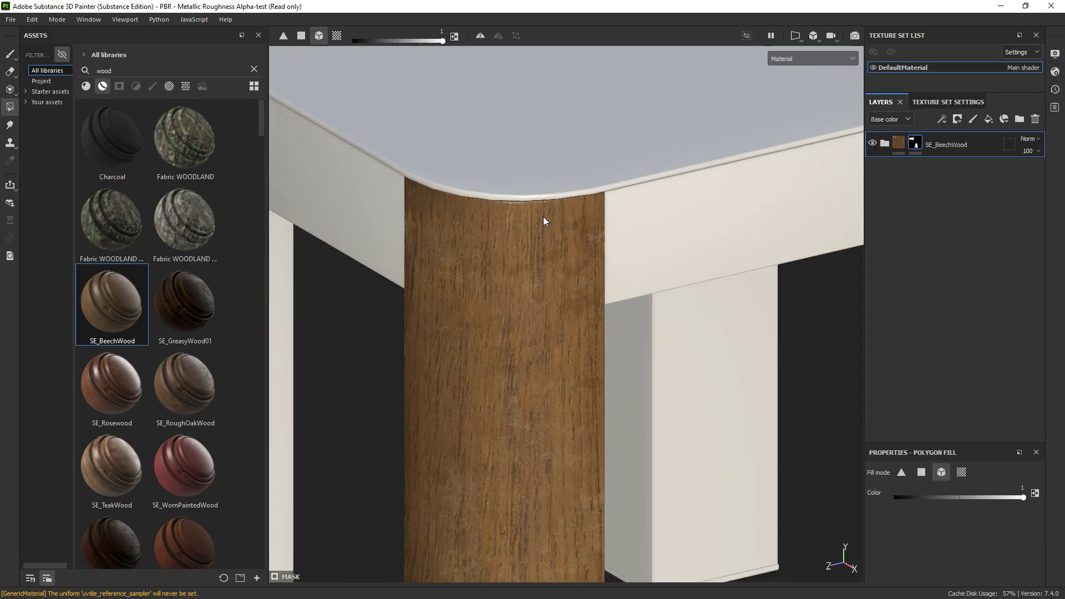
pyautogui.scroll(-5, 544, 216)
pyautogui.moveTo(705, 268)
pyautogui.keyDown('alt'); pyautogui.mouseDown()
pyautogui.moveTo(649, 253)
pyautogui.moveTo(726, 258)
pyautogui.mouseUp(); pyautogui.keyUp('alt')
pyautogui.scroll(3, 738, 171)
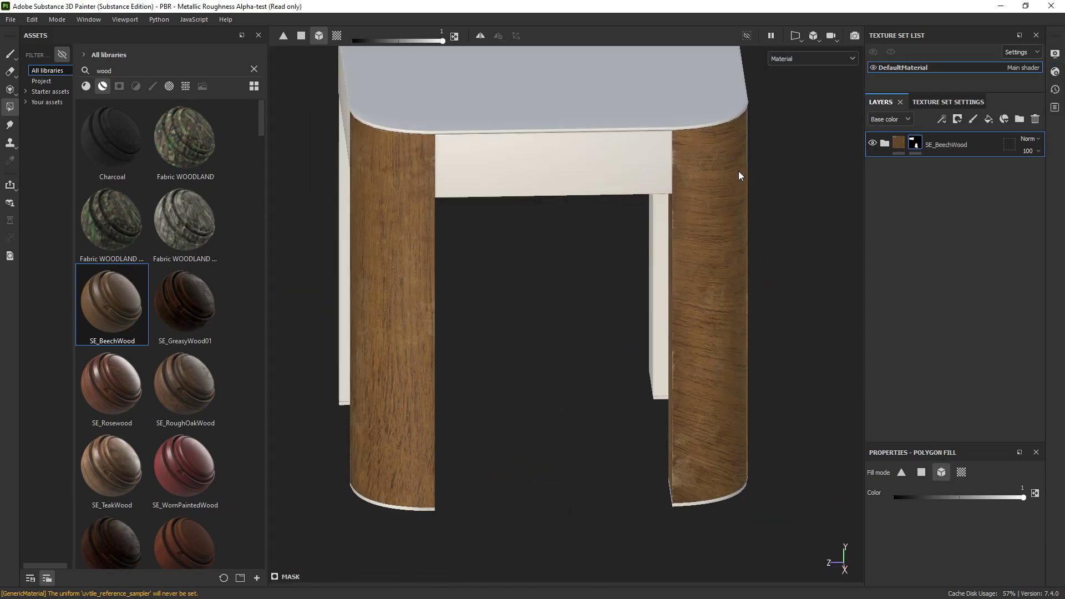
pyautogui.scroll(3, 738, 214)
pyautogui.scroll(3, 737, 214)
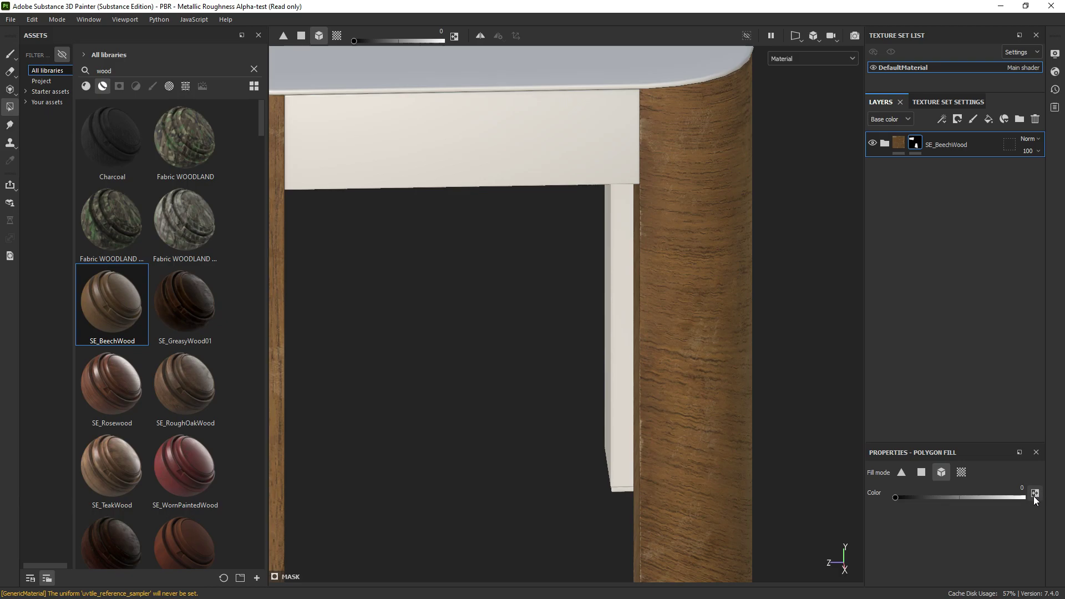
pyautogui.click(688, 252)
pyautogui.scroll(-5, 687, 252)
pyautogui.moveTo(636, 317)
pyautogui.keyDown('alt'); pyautogui.mouseDown()
pyautogui.moveTo(536, 301)
pyautogui.moveTo(435, 316)
pyautogui.moveTo(567, 327)
pyautogui.mouseUp(); pyautogui.keyUp('alt')
pyautogui.press('x')
# - Try filling the seat with wood, then remove it so the seat stays plain
pyautogui.scroll(5, 567, 327)
pyautogui.scroll(-3, 567, 326)
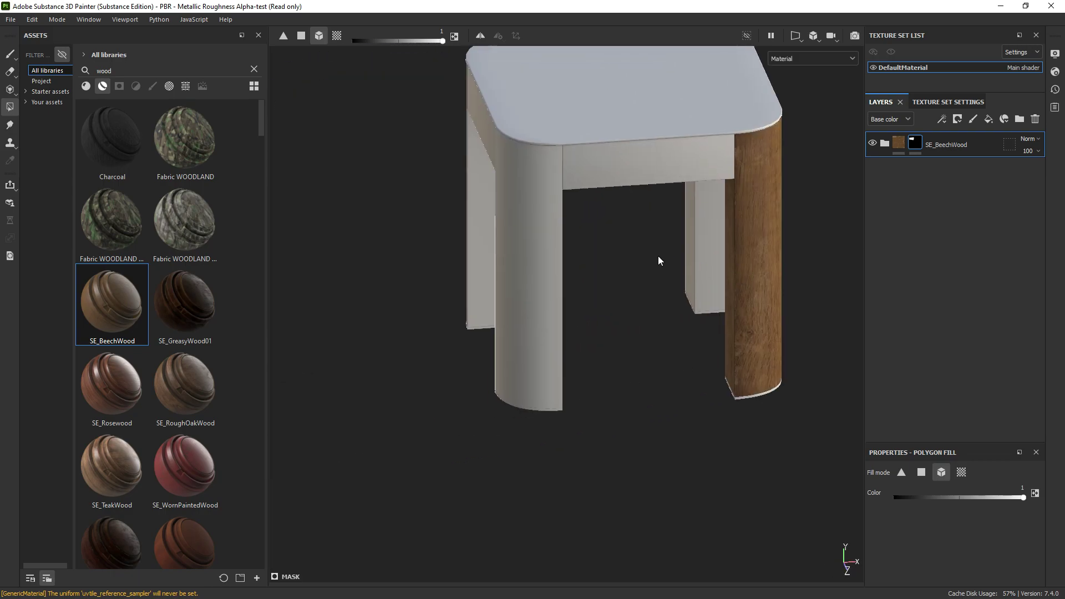
pyautogui.moveTo(658, 259)
pyautogui.keyDown('alt'); pyautogui.mouseDown()
pyautogui.moveTo(503, 262)
pyautogui.moveTo(608, 283)
pyautogui.moveTo(632, 264)
pyautogui.moveTo(454, 223)
pyautogui.moveTo(439, 252)
pyautogui.moveTo(545, 257)
pyautogui.moveTo(393, 242)
pyautogui.mouseUp(); pyautogui.keyUp('alt')
pyautogui.scroll(-3, 544, 256)
pyautogui.keyDown('alt'); pyautogui.moveTo(392, 242); pyautogui.dragTo(452, 248, button='middle'); pyautogui.keyUp('alt')
pyautogui.moveTo(452, 248)
pyautogui.keyDown('alt'); pyautogui.mouseDown()
pyautogui.moveTo(614, 239)
pyautogui.moveTo(658, 278)
pyautogui.moveTo(511, 241)
pyautogui.moveTo(525, 130)
pyautogui.moveTo(571, 317)
pyautogui.moveTo(524, 248)
pyautogui.moveTo(616, 219)
pyautogui.mouseUp(); pyautogui.keyUp('alt')
pyautogui.click(515, 214)
pyautogui.moveTo(616, 219)
pyautogui.keyDown('alt'); pyautogui.mouseDown(button='right')
pyautogui.moveTo(663, 127)
pyautogui.moveTo(540, 267)
pyautogui.moveTo(479, 242)
pyautogui.moveTo(533, 214)
pyautogui.moveTo(523, 245)
pyautogui.mouseUp(button='right'); pyautogui.keyUp('alt')
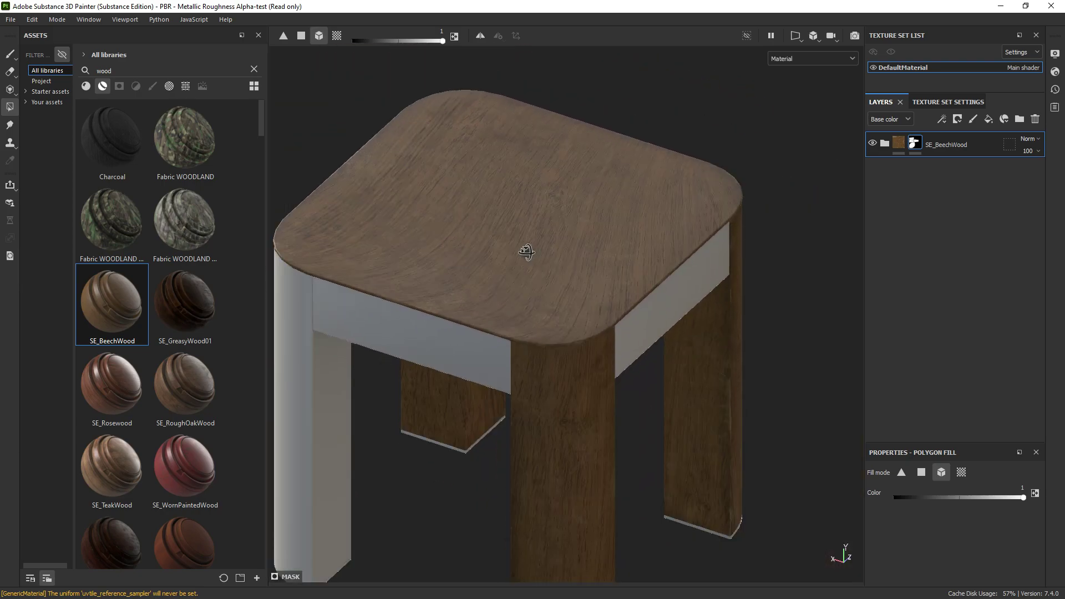
pyautogui.moveTo(524, 245)
pyautogui.keyDown('alt'); pyautogui.mouseDown()
pyautogui.moveTo(551, 250)
pyautogui.moveTo(509, 350)
pyautogui.mouseUp(); pyautogui.keyUp('alt')
pyautogui.click(552, 250)
# - Orbit around the stool to check three wooden legs against the plain seat and rails
pyautogui.moveTo(509, 349)
pyautogui.keyDown('alt'); pyautogui.mouseDown(button='right')
pyautogui.moveTo(500, 341)
pyautogui.moveTo(519, 345)
pyautogui.mouseUp(button='right'); pyautogui.keyUp('alt')
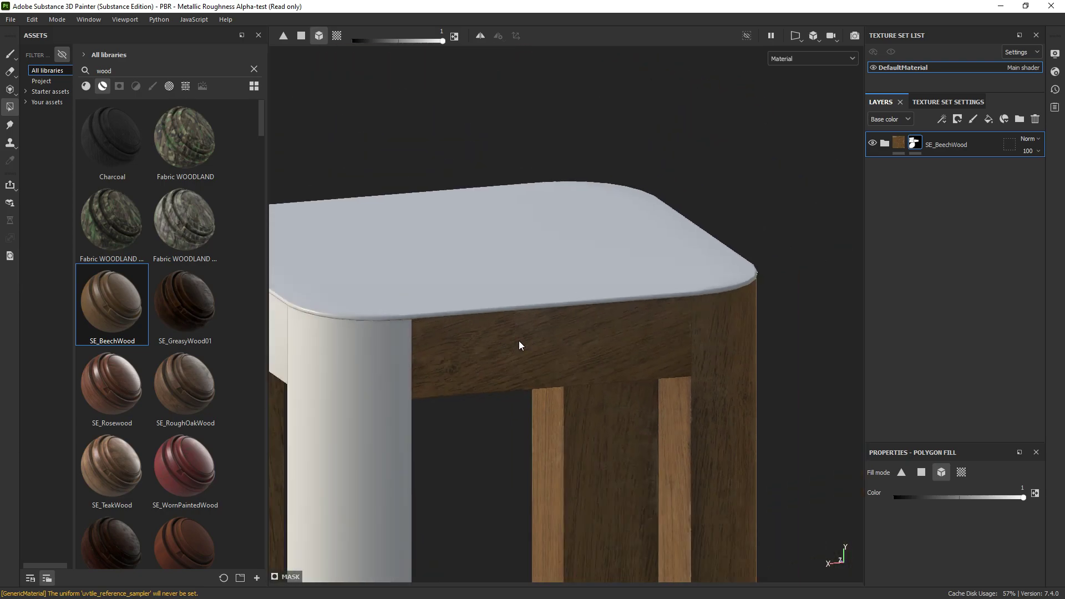
pyautogui.moveTo(518, 345)
pyautogui.keyDown('alt'); pyautogui.mouseDown()
pyautogui.moveTo(471, 373)
pyautogui.moveTo(417, 331)
pyautogui.mouseUp(); pyautogui.keyUp('alt')
pyautogui.keyDown('alt'); pyautogui.moveTo(416, 330); pyautogui.dragTo(549, 322, button='middle'); pyautogui.keyUp('alt')
pyautogui.moveTo(549, 322)
pyautogui.keyDown('alt'); pyautogui.mouseDown()
pyautogui.moveTo(641, 325)
pyautogui.moveTo(482, 272)
pyautogui.moveTo(567, 301)
pyautogui.mouseUp(); pyautogui.keyUp('alt')
pyautogui.keyDown('alt'); pyautogui.moveTo(567, 301); pyautogui.dragTo(444, 230, button='right'); pyautogui.keyUp('alt')
pyautogui.keyDown('alt'); pyautogui.moveTo(444, 231); pyautogui.dragTo(466, 277); pyautogui.keyUp('alt')
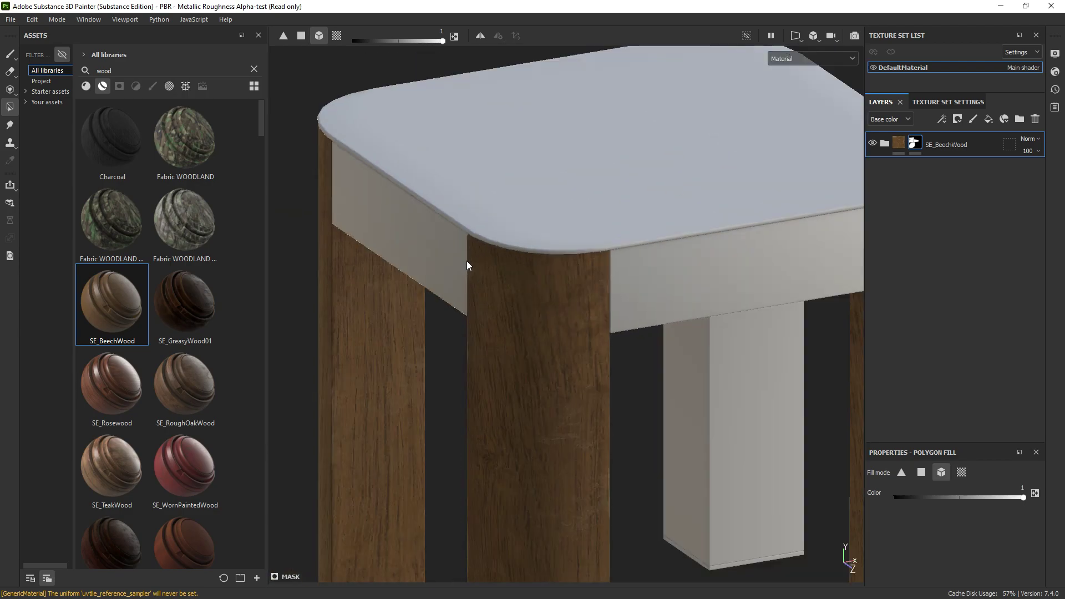
pyautogui.keyDown('alt'); pyautogui.moveTo(466, 277); pyautogui.dragTo(624, 340, button='right'); pyautogui.keyUp('alt')
pyautogui.keyDown('alt'); pyautogui.moveTo(624, 343); pyautogui.dragTo(534, 276, button='middle'); pyautogui.keyUp('alt')
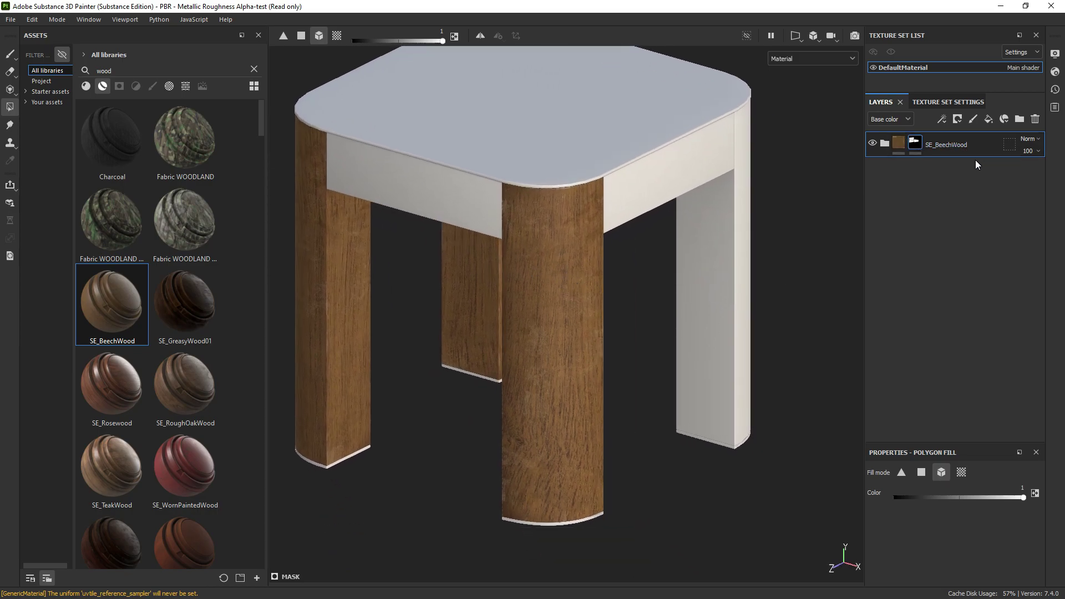
# - Duplicate SE_BeechWood with Ctrl+D and clear the copy's mask to solid black
pyautogui.hotkey('ctrl', 'd')
pyautogui.rightClick(940, 146)
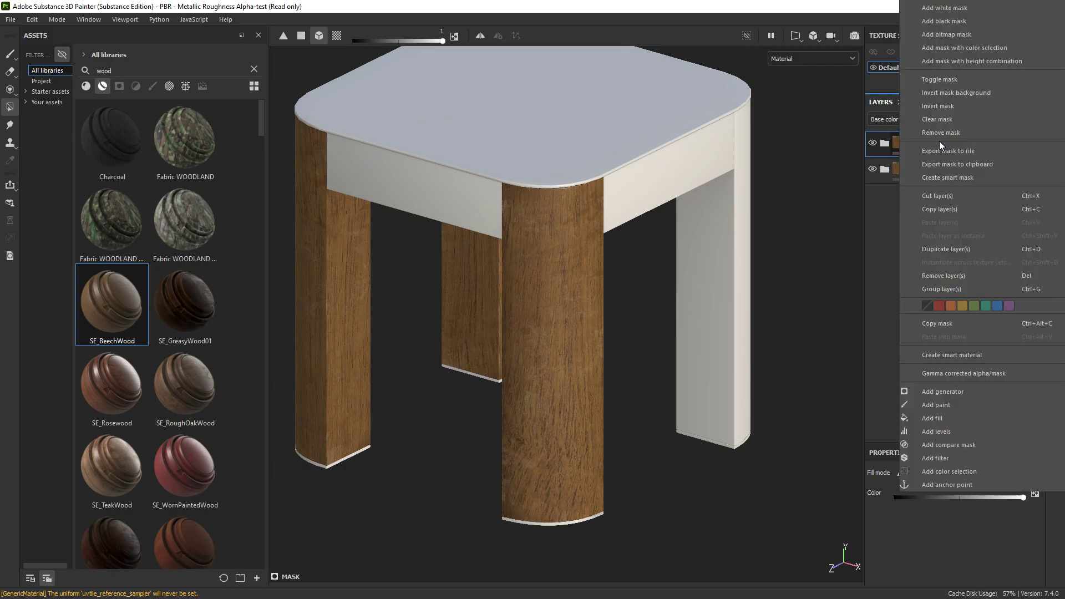
pyautogui.click(947, 119)
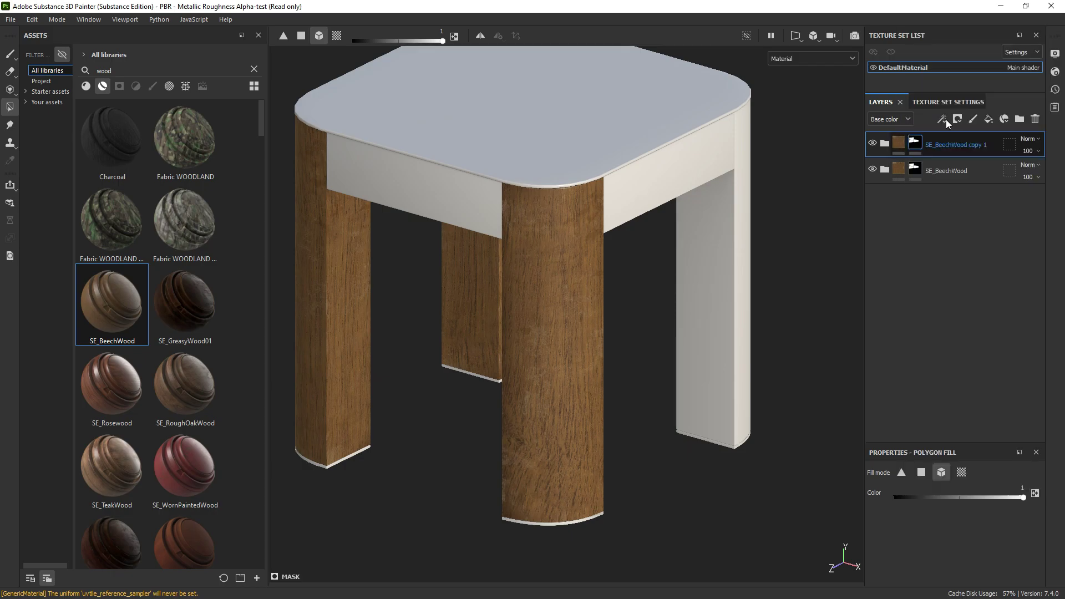
pyautogui.scroll(-3, 597, 262)
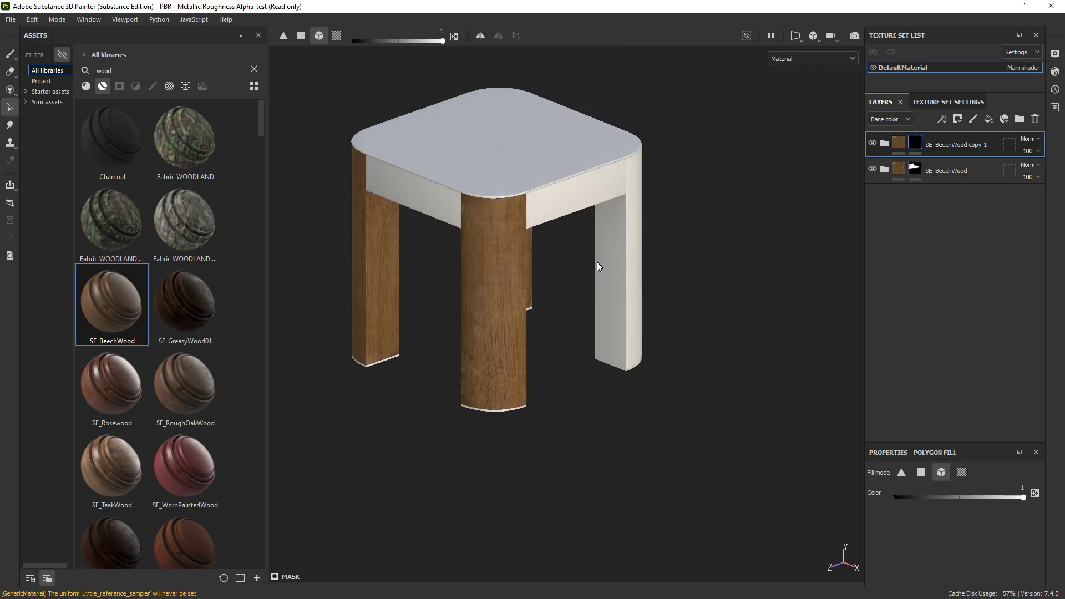
pyautogui.scroll(5, 591, 256)
pyautogui.scroll(-5, 589, 185)
pyautogui.moveTo(588, 184)
pyautogui.keyDown('alt'); pyautogui.mouseDown()
pyautogui.moveTo(528, 314)
pyautogui.moveTo(576, 278)
pyautogui.mouseUp(); pyautogui.keyUp('alt')
pyautogui.scroll(5, 426, 314)
pyautogui.scroll(-3, 426, 314)
pyautogui.keyDown('alt'); pyautogui.moveTo(426, 314); pyautogui.dragTo(528, 296); pyautogui.keyUp('alt')
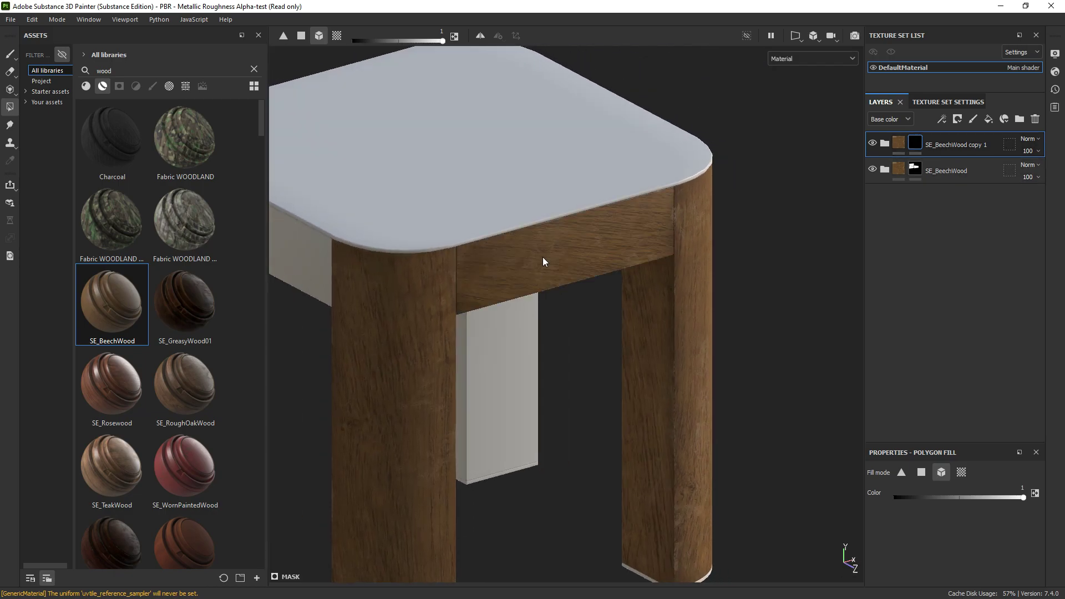
pyautogui.scroll(3, 560, 244)
pyautogui.scroll(3, 608, 277)
# - Set the Wood Base fill UV rotation in SE_BeechWood copy 1 to 112.28
pyautogui.click(890, 141)
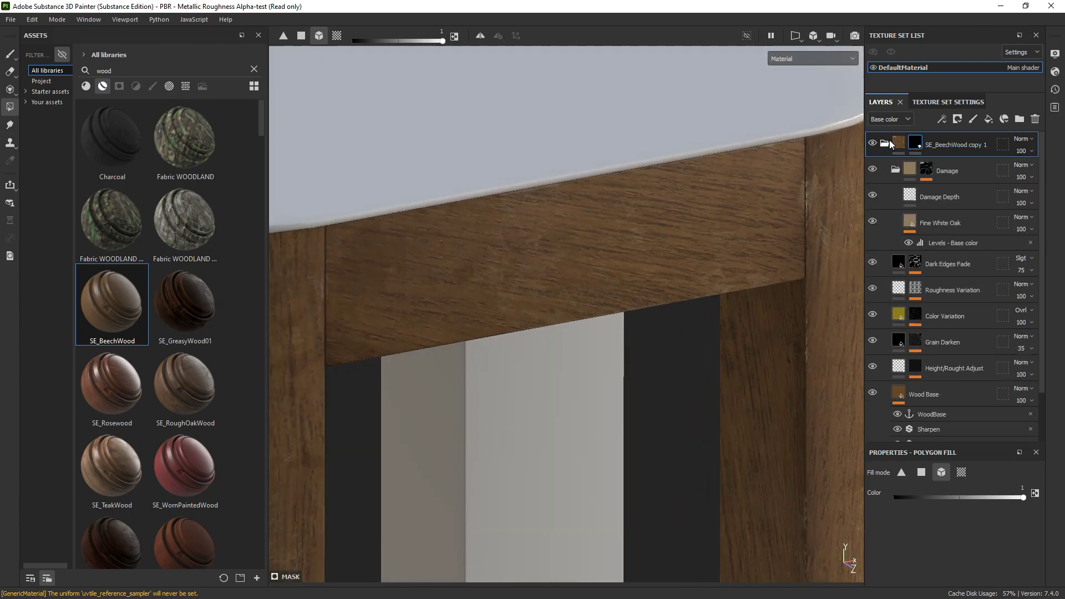
pyautogui.scroll(-2, 913, 274)
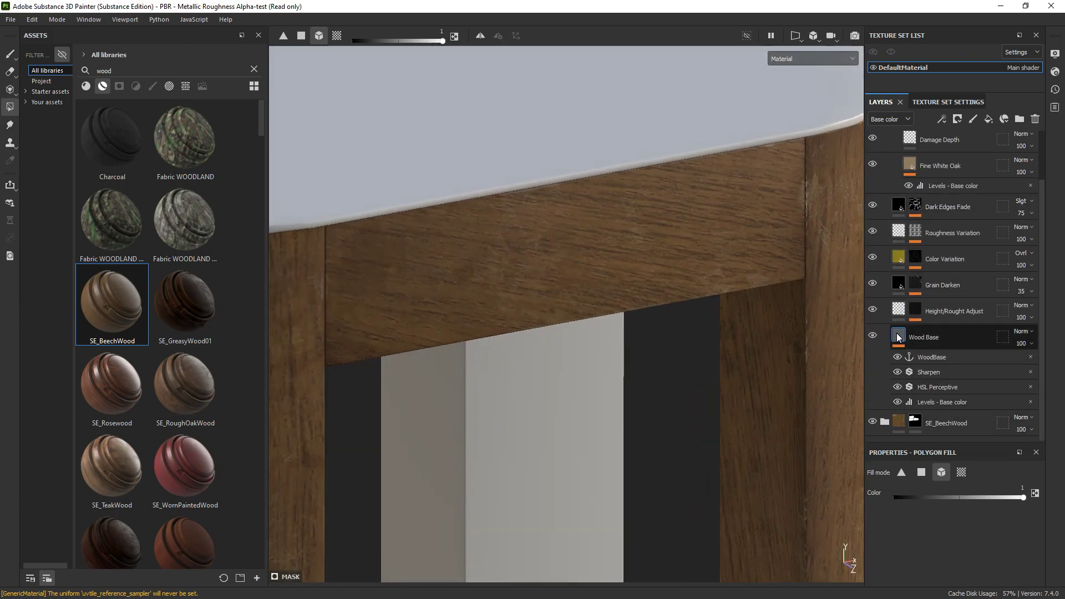
pyautogui.click(923, 336)
pyautogui.scroll(2, 935, 333)
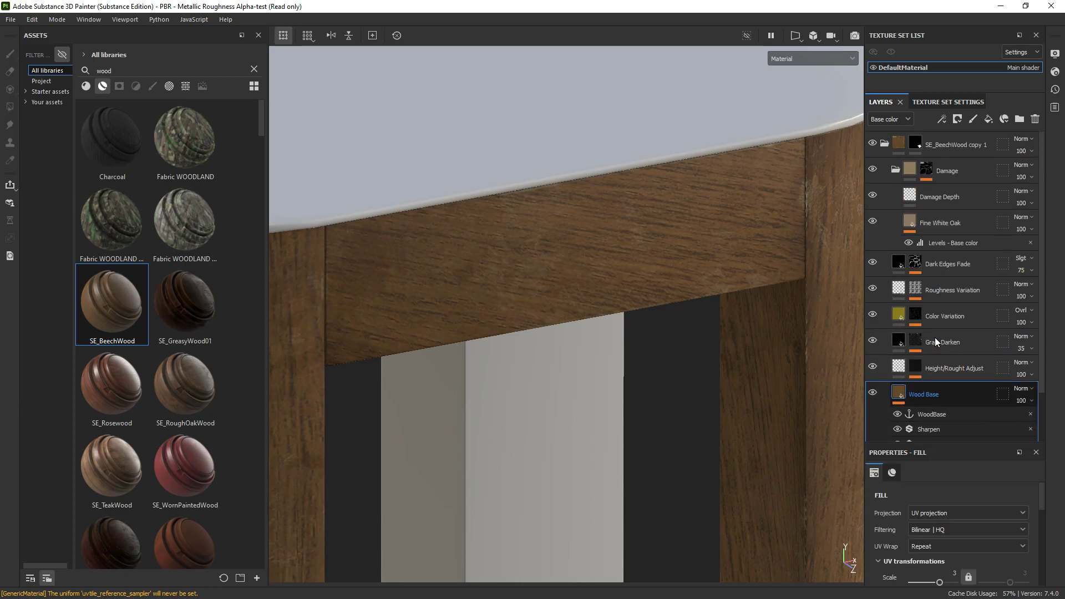
pyautogui.click(884, 143)
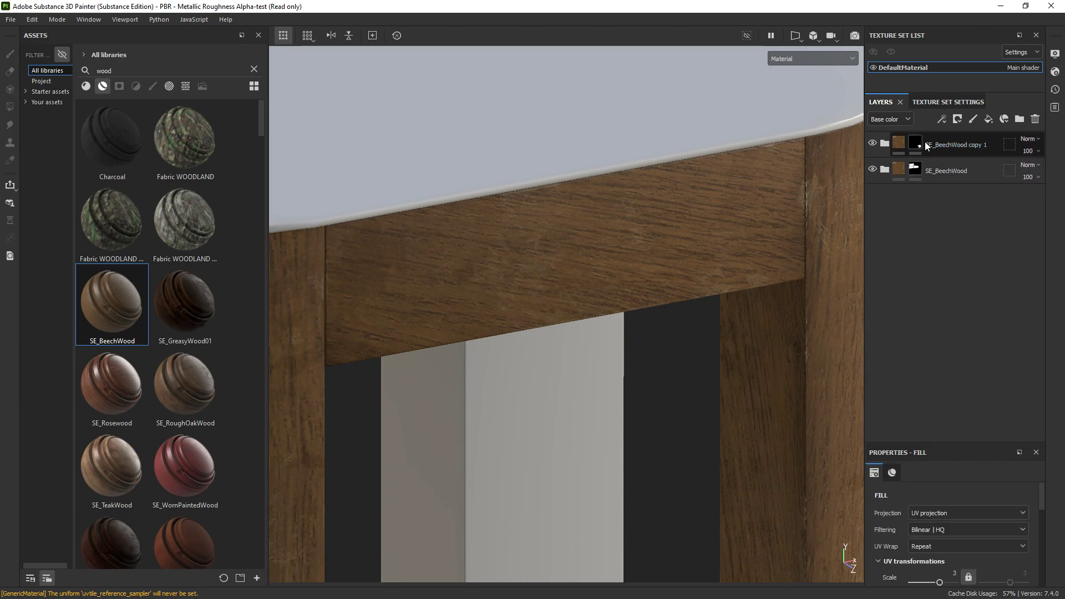
pyautogui.click(884, 144)
pyautogui.scroll(-2, 899, 333)
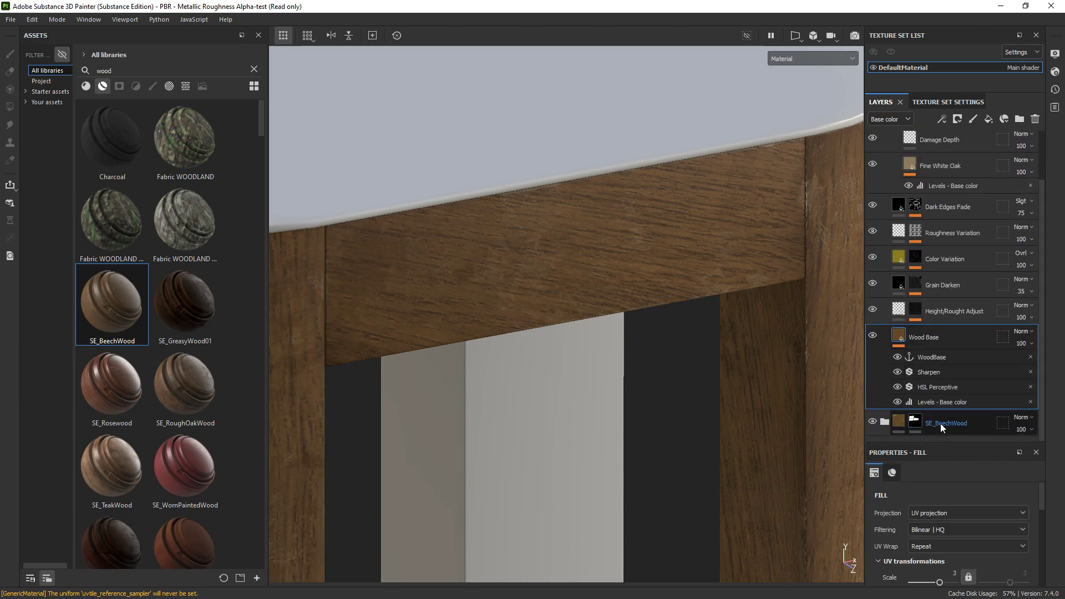
pyautogui.scroll(2, 940, 424)
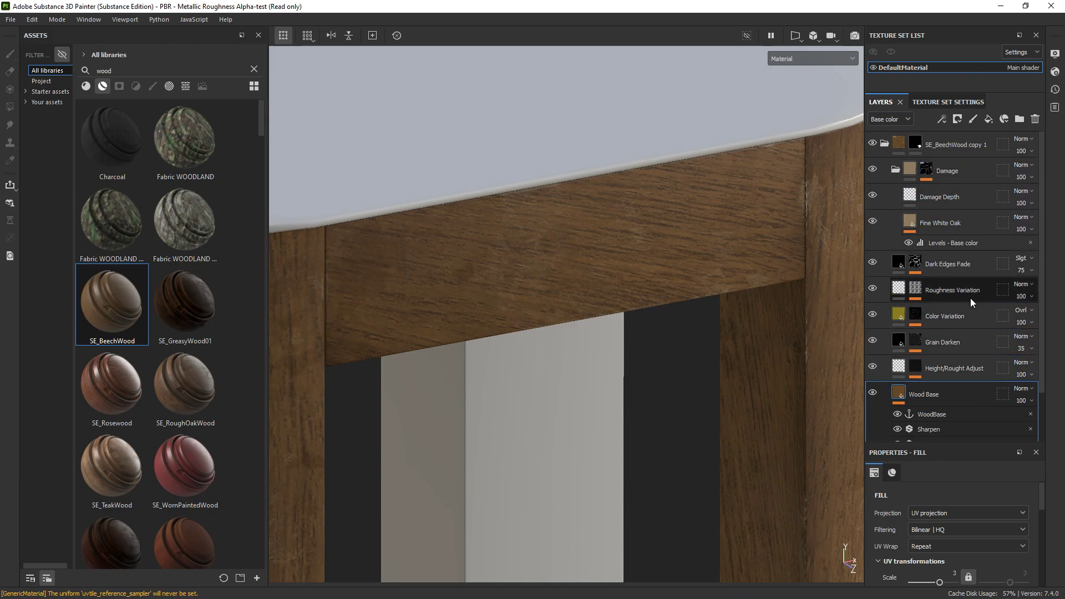
pyautogui.scroll(-2, 970, 298)
pyautogui.scroll(-1, 969, 494)
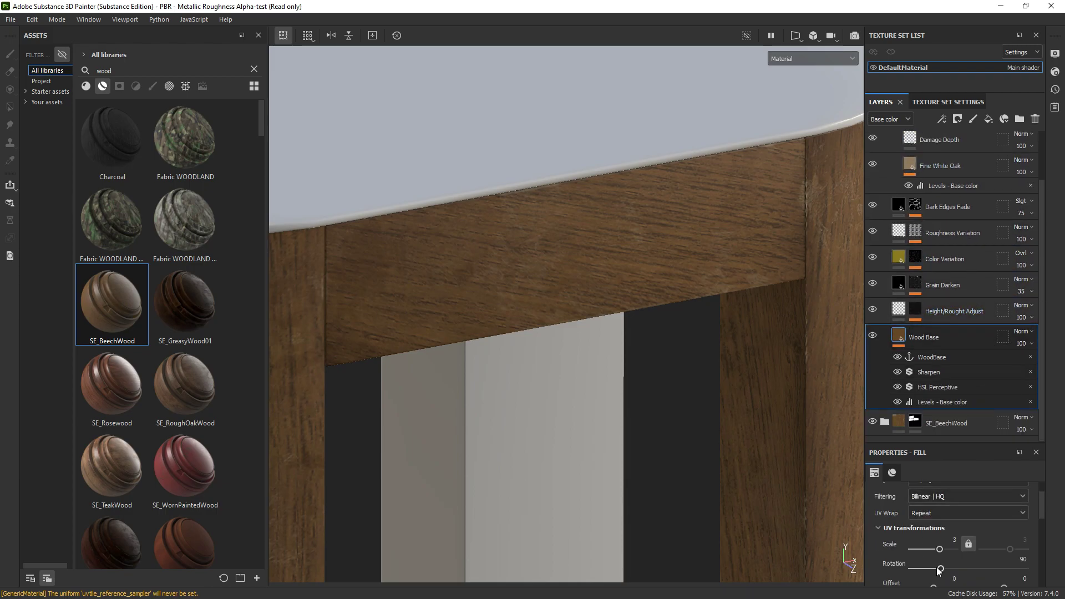
pyautogui.moveTo(941, 569)
pyautogui.mouseDown()
pyautogui.moveTo(887, 564)
pyautogui.moveTo(1023, 567)
pyautogui.moveTo(932, 567)
pyautogui.mouseUp()
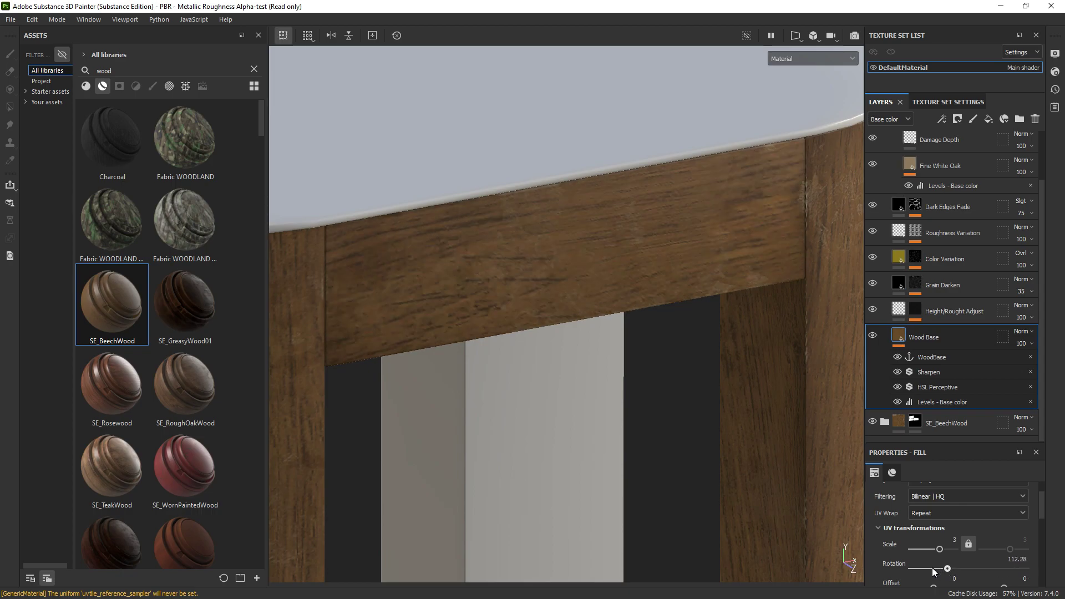
pyautogui.moveTo(604, 303)
pyautogui.keyDown('alt'); pyautogui.mouseDown()
pyautogui.moveTo(598, 321)
pyautogui.moveTo(613, 292)
pyautogui.mouseUp(); pyautogui.keyUp('alt')
# - Select the top copy's mask and switch Polygon Fill to mesh mode (4)
pyautogui.scroll(-5, 654, 309)
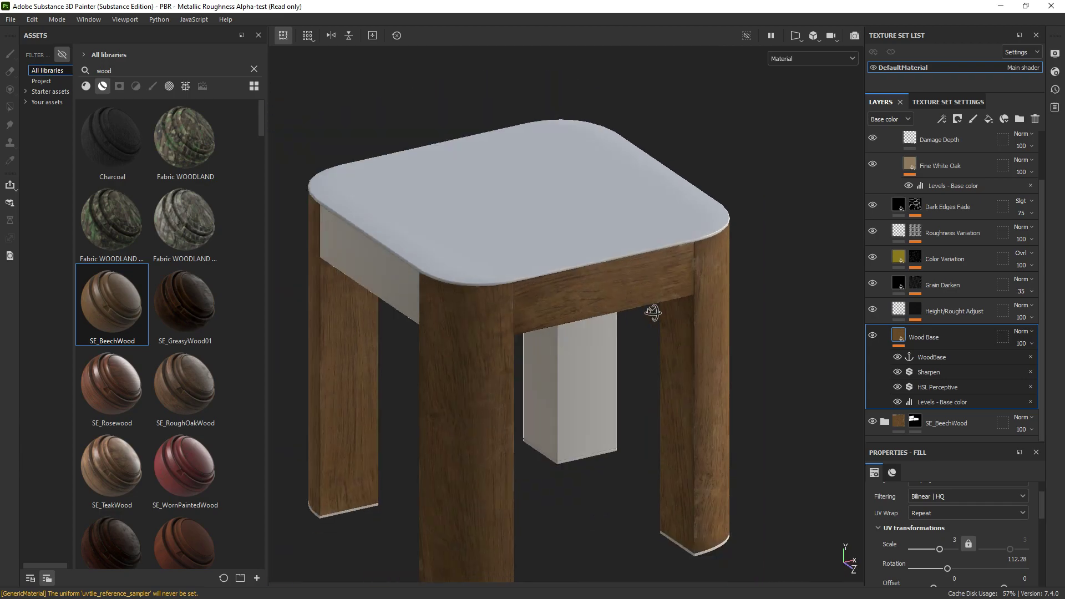
pyautogui.scroll(2, 961, 172)
pyautogui.scroll(-3, 440, 298)
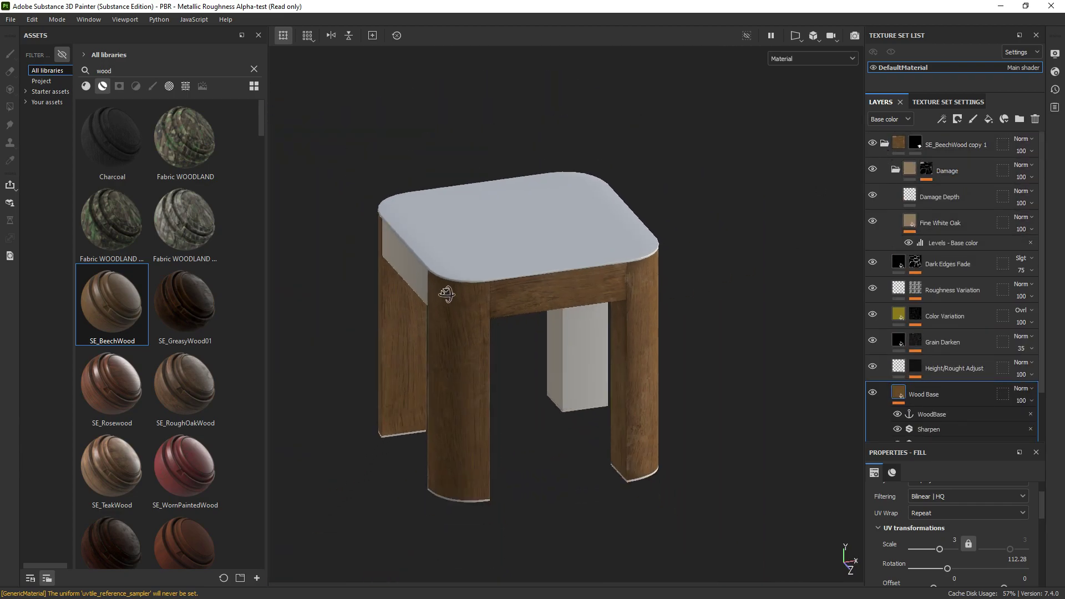
pyautogui.keyDown('alt'); pyautogui.moveTo(440, 297); pyautogui.dragTo(595, 303); pyautogui.keyUp('alt')
pyautogui.scroll(2, 595, 303)
pyautogui.scroll(3, 637, 314)
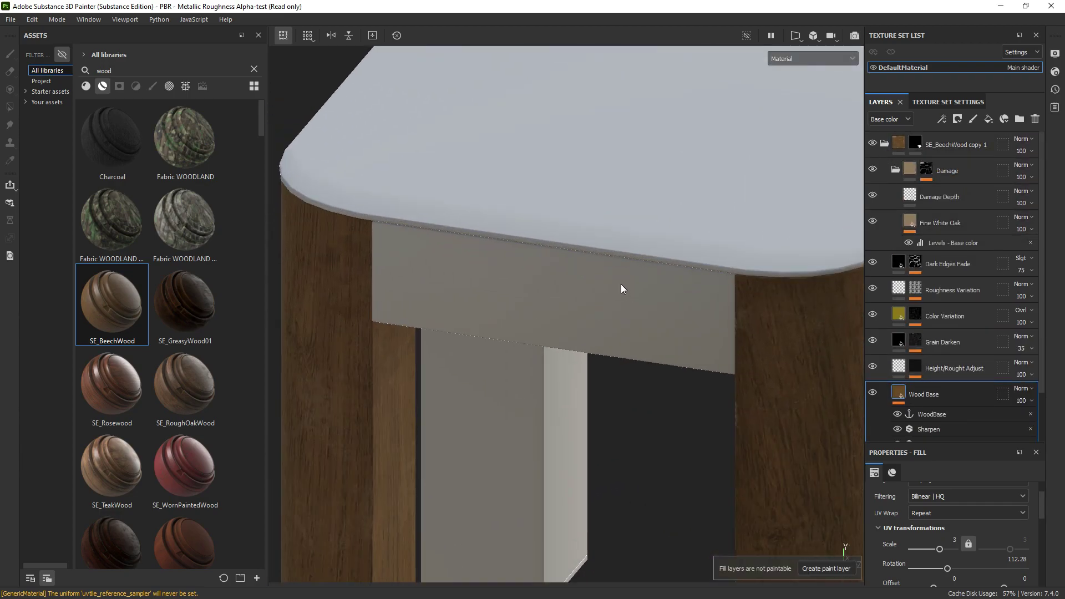
pyautogui.click(910, 145)
pyautogui.press('4')
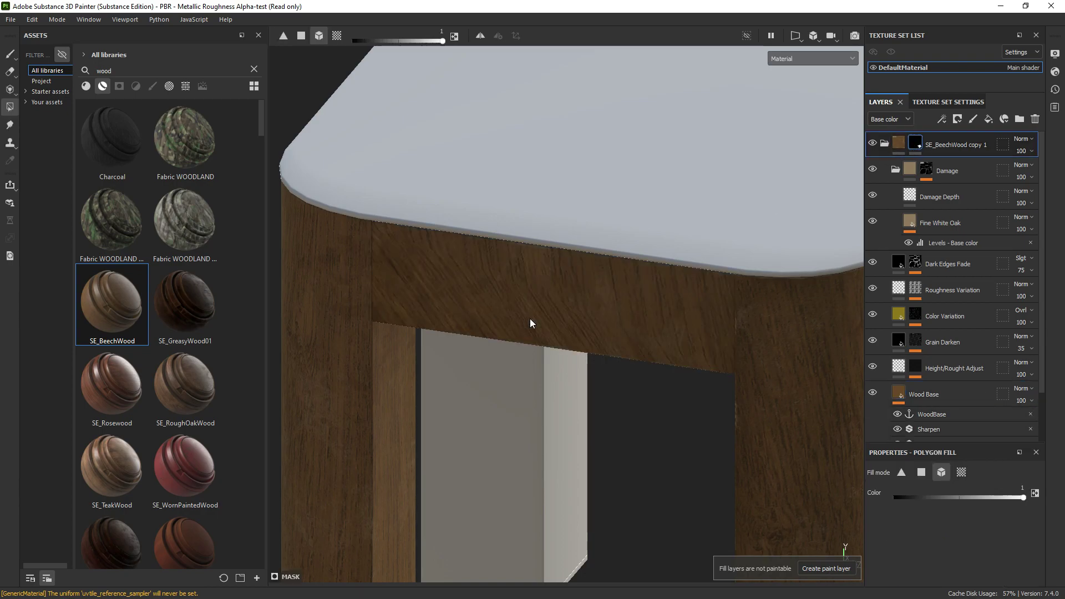
# - Restrict the rotated wood to one apron, removing it from the right apron, and collapse the group
pyautogui.moveTo(595, 307)
pyautogui.keyDown('alt'); pyautogui.mouseDown()
pyautogui.moveTo(492, 341)
pyautogui.moveTo(640, 318)
pyautogui.mouseUp(); pyautogui.keyUp('alt')
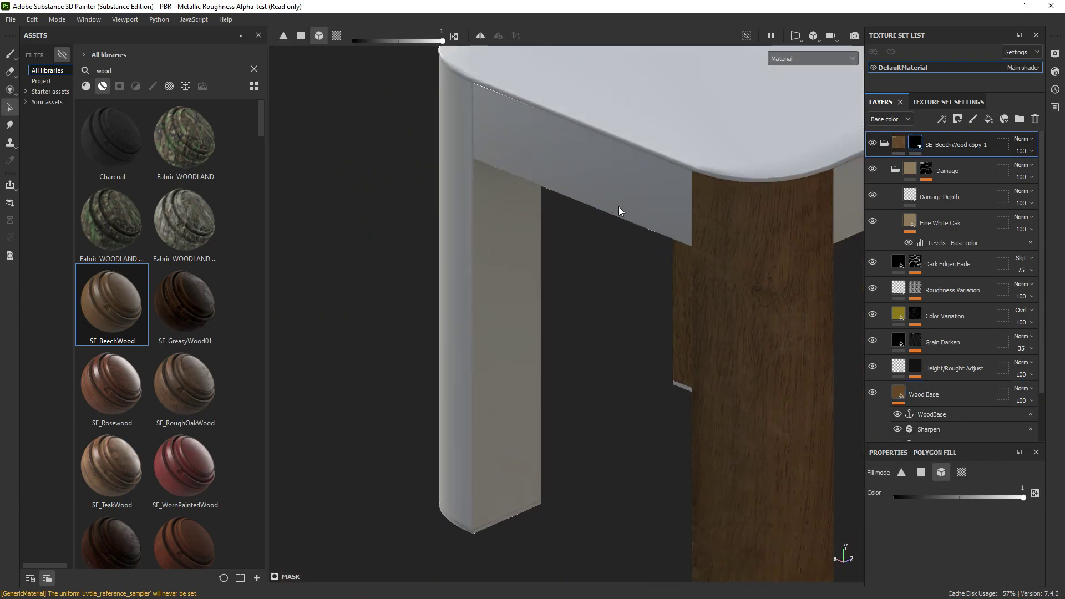
pyautogui.moveTo(605, 188)
pyautogui.keyDown('alt'); pyautogui.mouseDown()
pyautogui.moveTo(575, 287)
pyautogui.moveTo(653, 305)
pyautogui.moveTo(625, 305)
pyautogui.moveTo(561, 254)
pyautogui.moveTo(525, 303)
pyautogui.moveTo(630, 325)
pyautogui.moveTo(620, 265)
pyautogui.mouseUp(); pyautogui.keyUp('alt')
pyautogui.scroll(2, 575, 286)
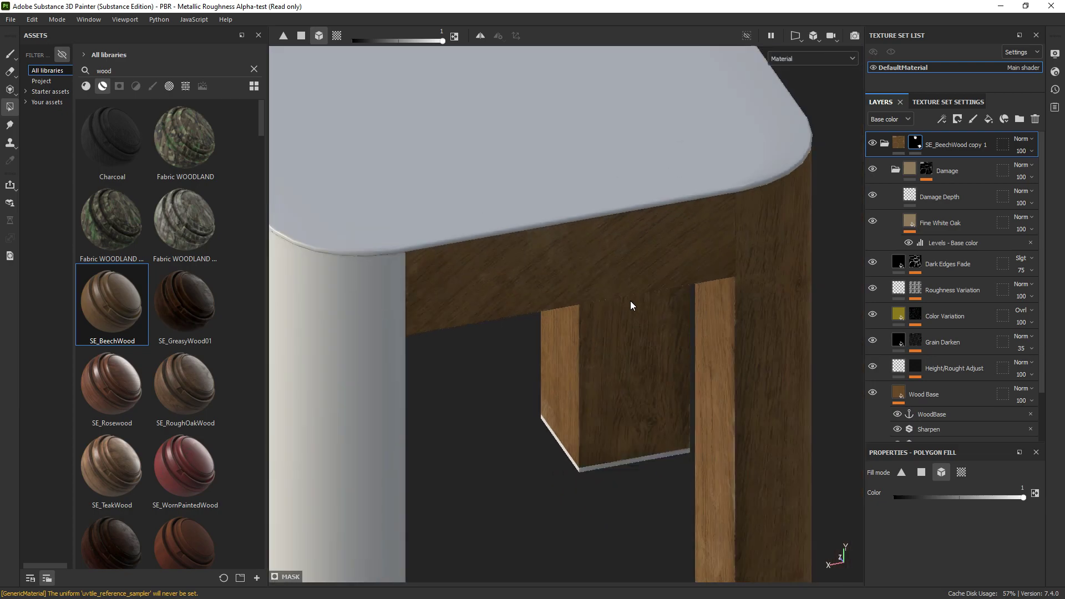
pyautogui.click(630, 305)
pyautogui.click(557, 252)
pyautogui.click(620, 265)
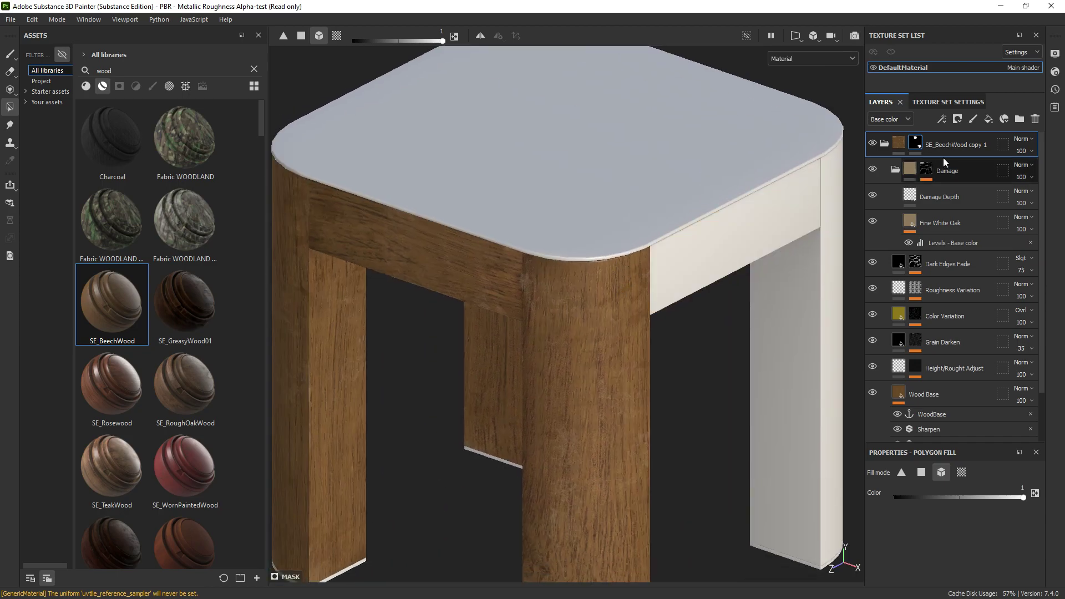
pyautogui.click(885, 143)
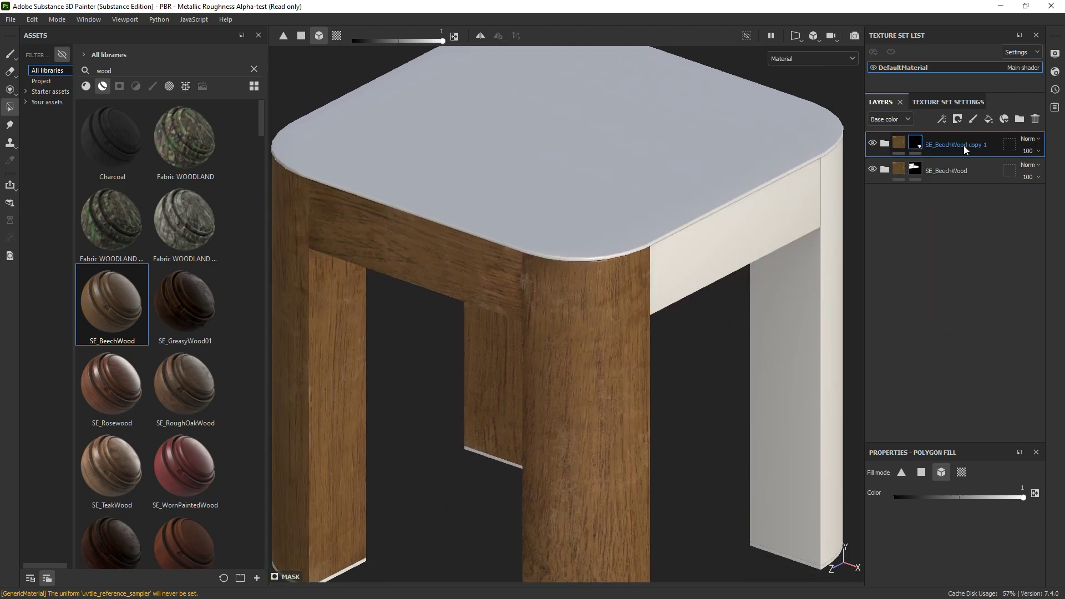
pyautogui.rightClick(938, 142)
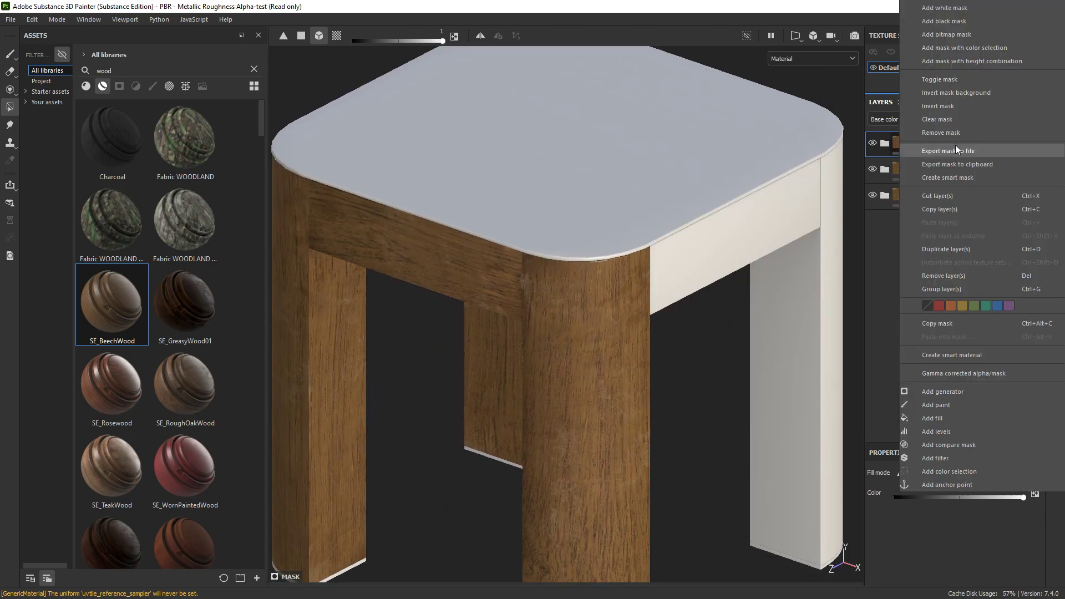
# - Clear SE_BeechWood copy 2's mask to black and select its Wood Base fill
pyautogui.click(941, 120)
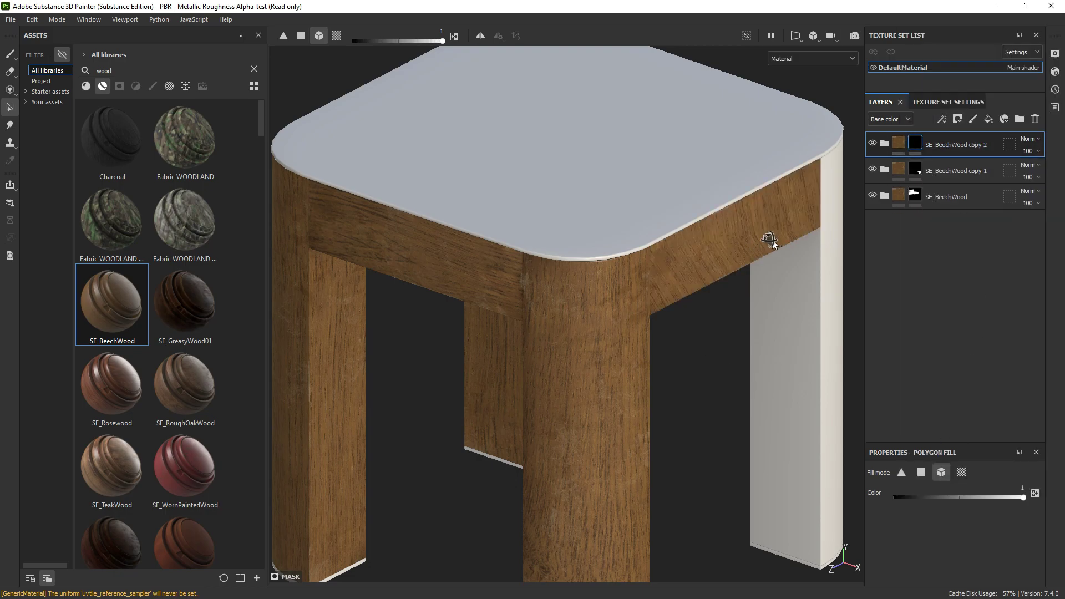
pyautogui.scroll(5, 768, 237)
pyautogui.click(883, 145)
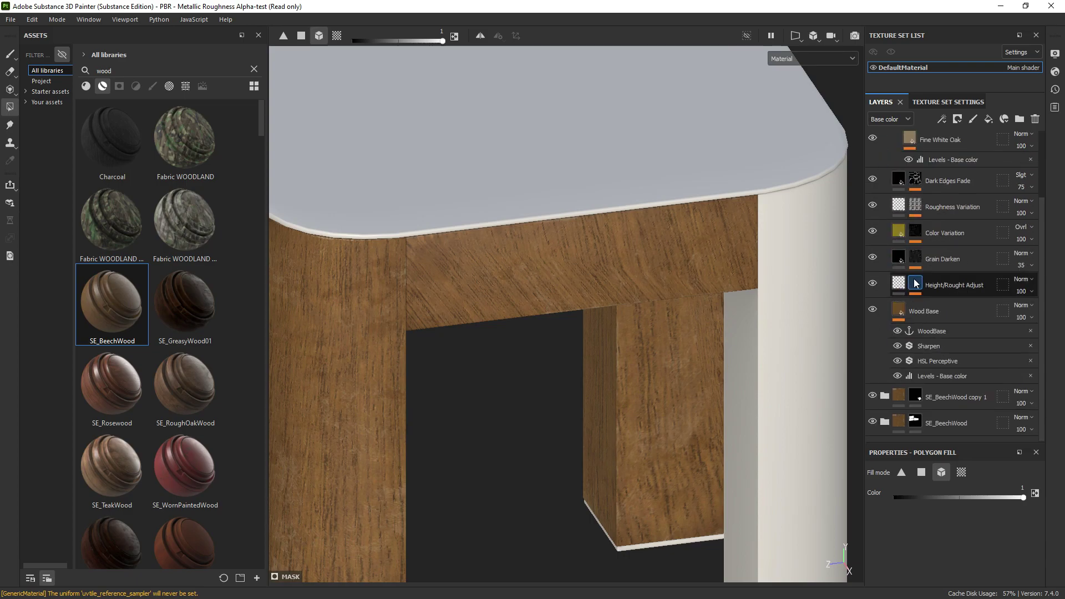
pyautogui.click(901, 309)
# - Set copy 2's wood grain UV rotation to about 190
pyautogui.scroll(-2, 913, 492)
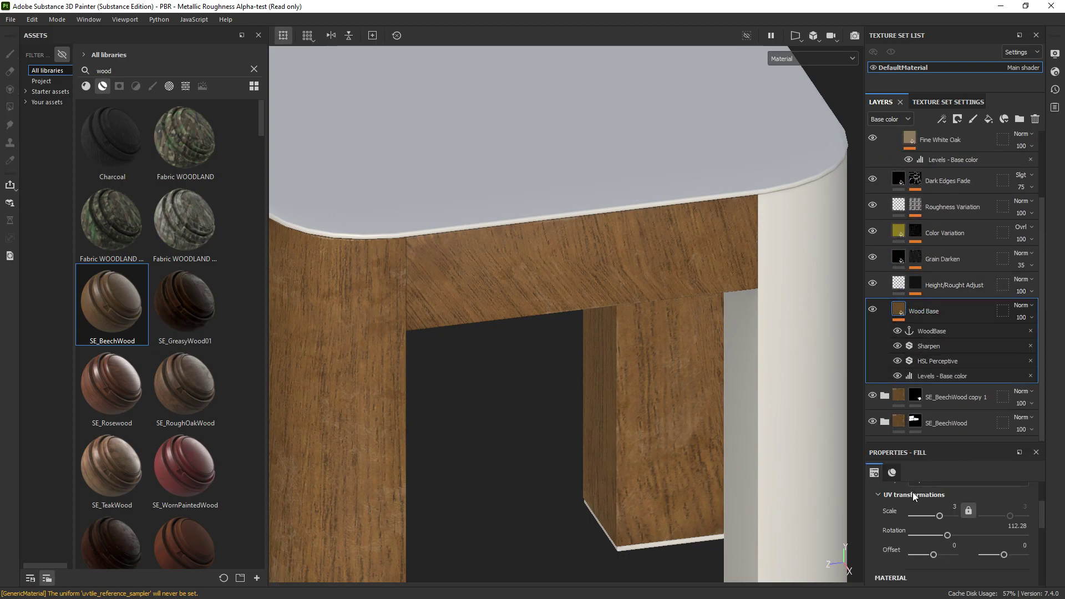
pyautogui.scroll(-3, 717, 223)
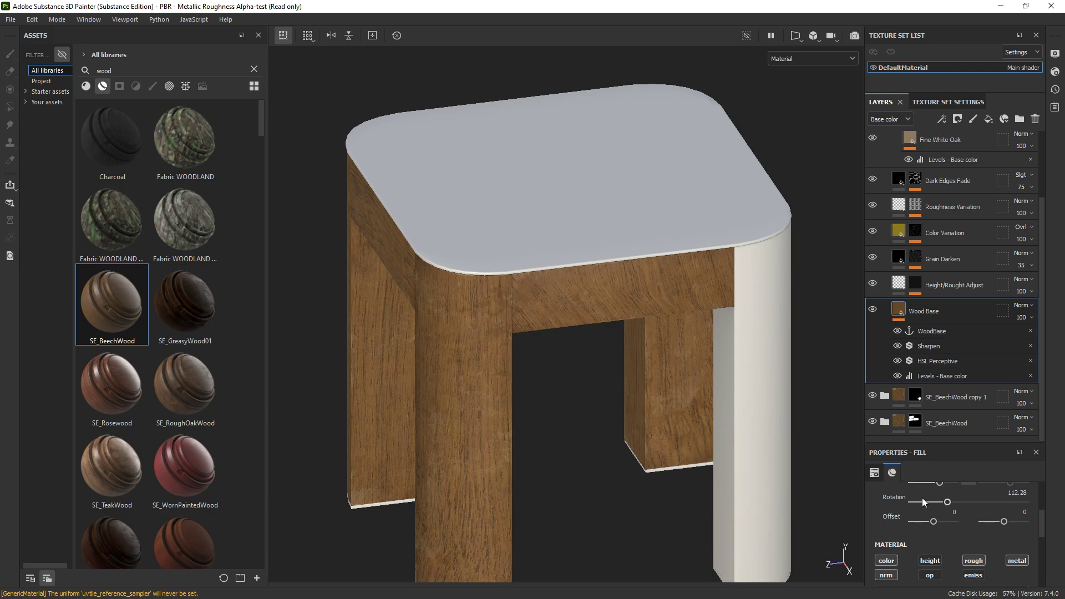
pyautogui.moveTo(947, 502); pyautogui.dragTo(968, 502)
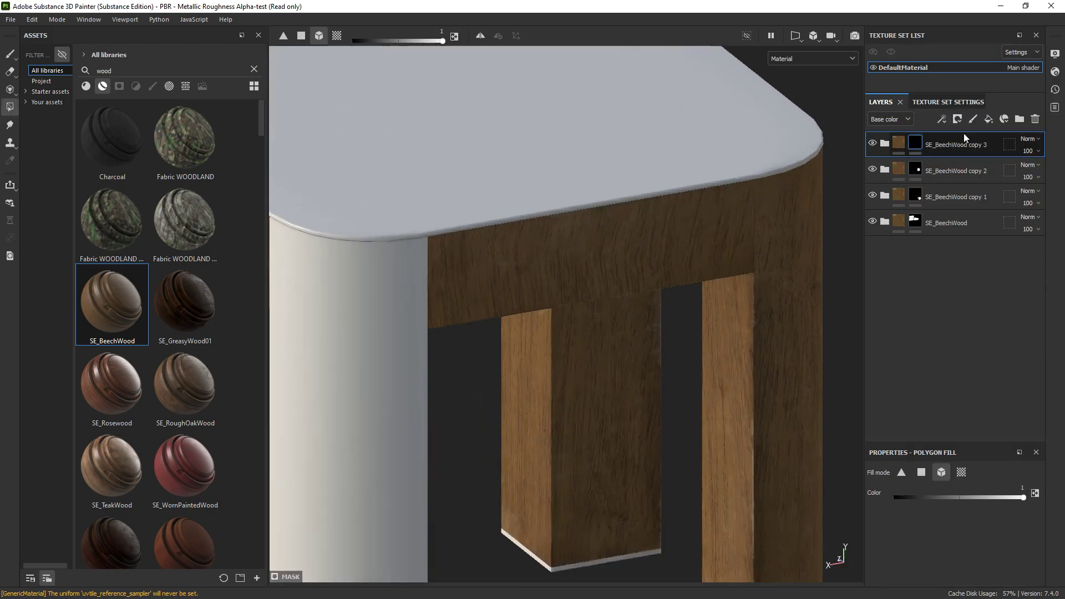
pyautogui.moveTo(969, 502); pyautogui.dragTo(980, 502)
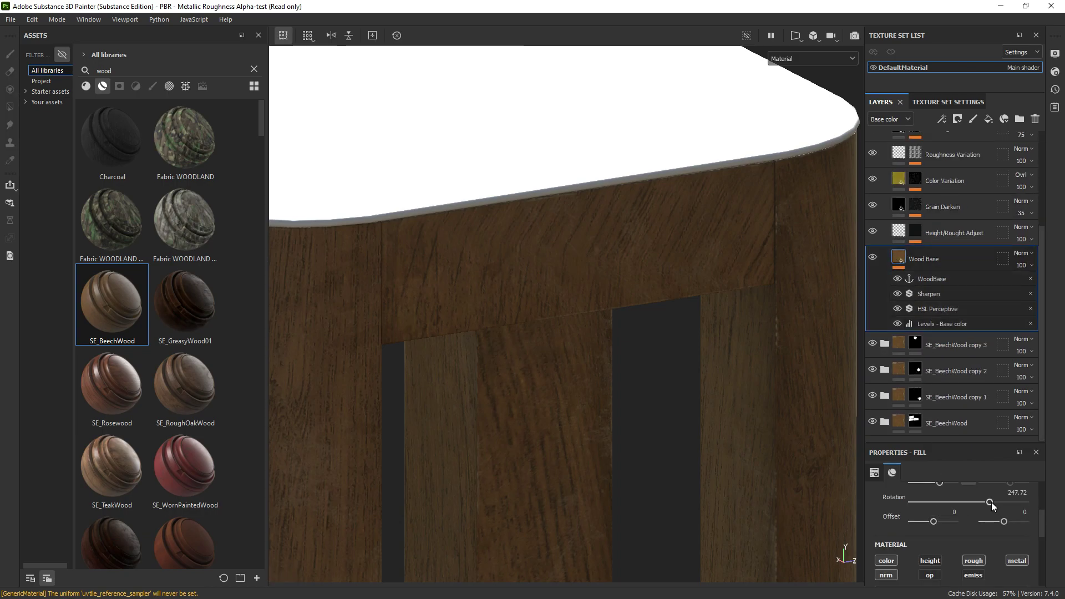
pyautogui.moveTo(991, 502); pyautogui.dragTo(971, 501)
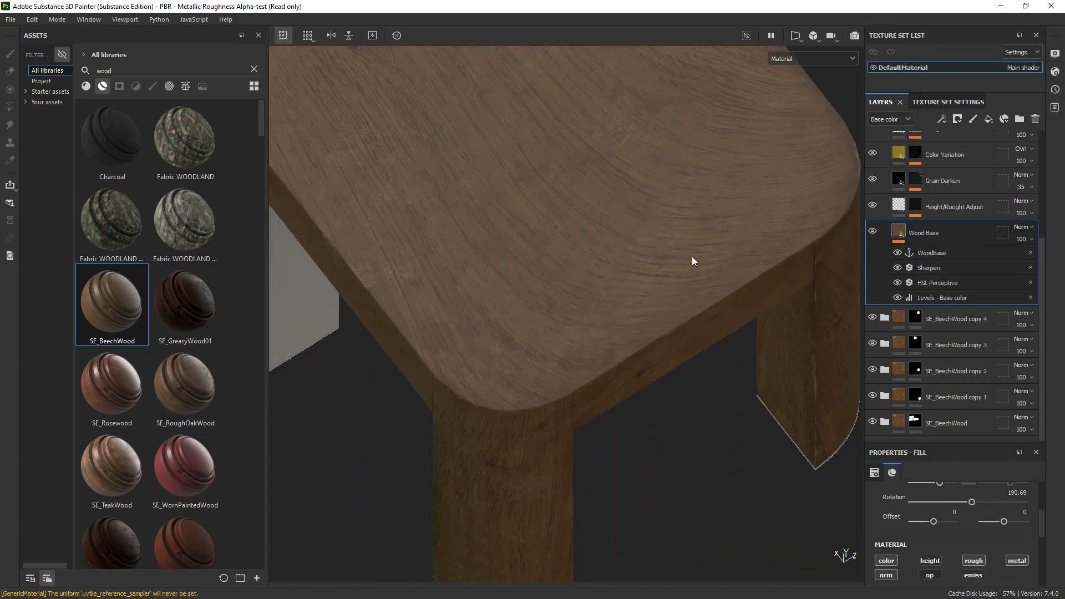
# - Switch the Wood Base projection to Tri-planar and frame the tabletop
pyautogui.scroll(5, 953, 522)
pyautogui.click(968, 512)
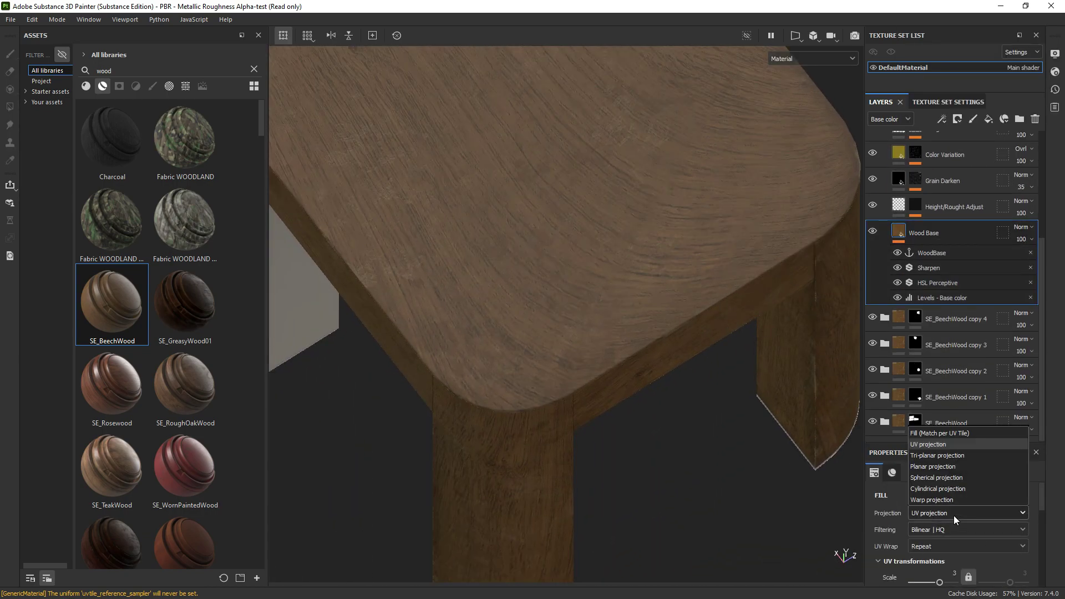
pyautogui.moveTo(684, 485)
pyautogui.keyDown('alt'); pyautogui.mouseDown()
pyautogui.moveTo(546, 373)
pyautogui.moveTo(566, 369)
pyautogui.mouseUp(); pyautogui.keyUp('alt')
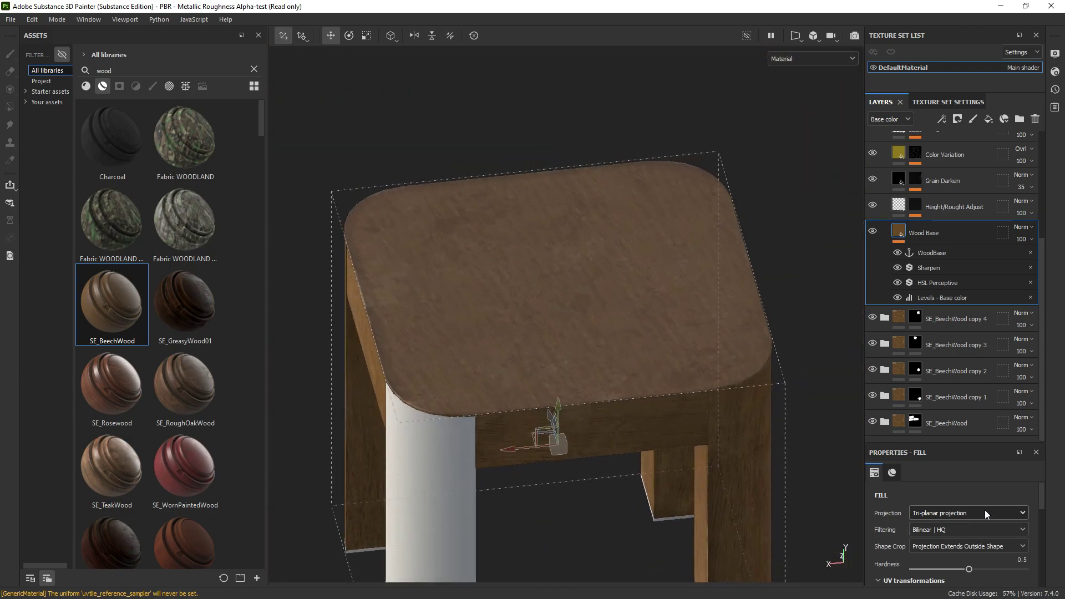
pyautogui.keyDown('alt'); pyautogui.moveTo(728, 360); pyautogui.dragTo(691, 378); pyautogui.keyUp('alt')
pyautogui.scroll(5, 638, 349)
pyautogui.keyDown('alt'); pyautogui.moveTo(611, 326); pyautogui.dragTo(597, 349); pyautogui.keyUp('alt')
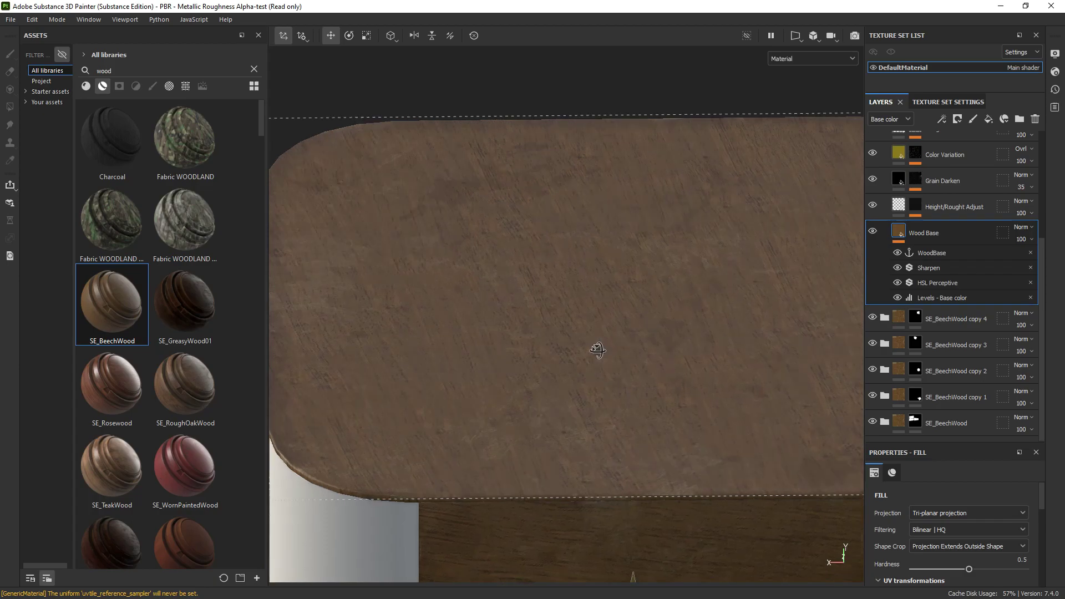
pyautogui.scroll(-5, 598, 349)
# - Revert the projection to UV projection and check the UV layout view
pyautogui.click(951, 515)
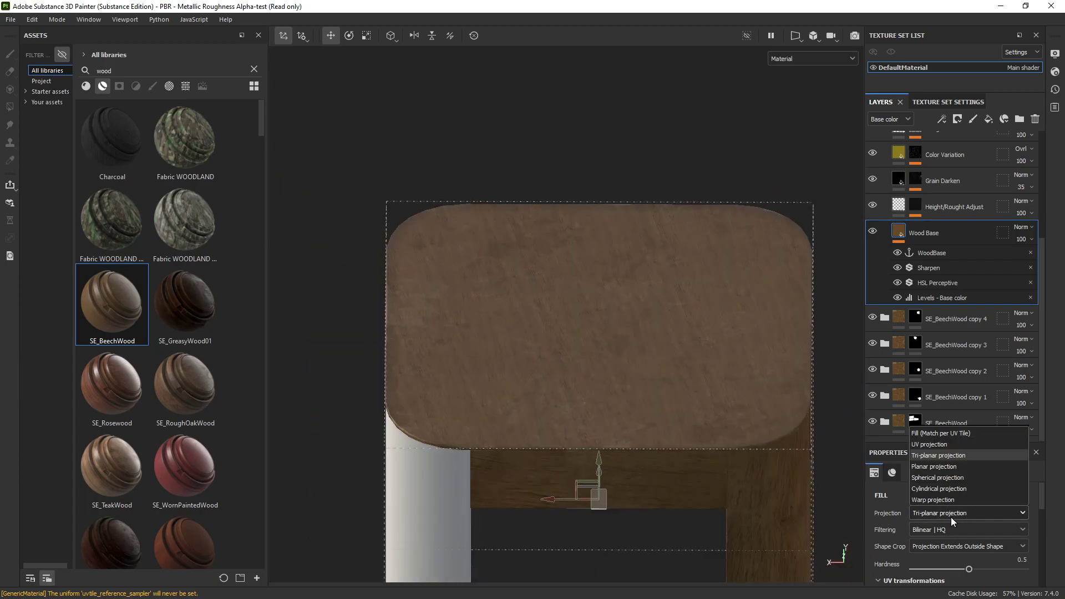
pyautogui.click(941, 443)
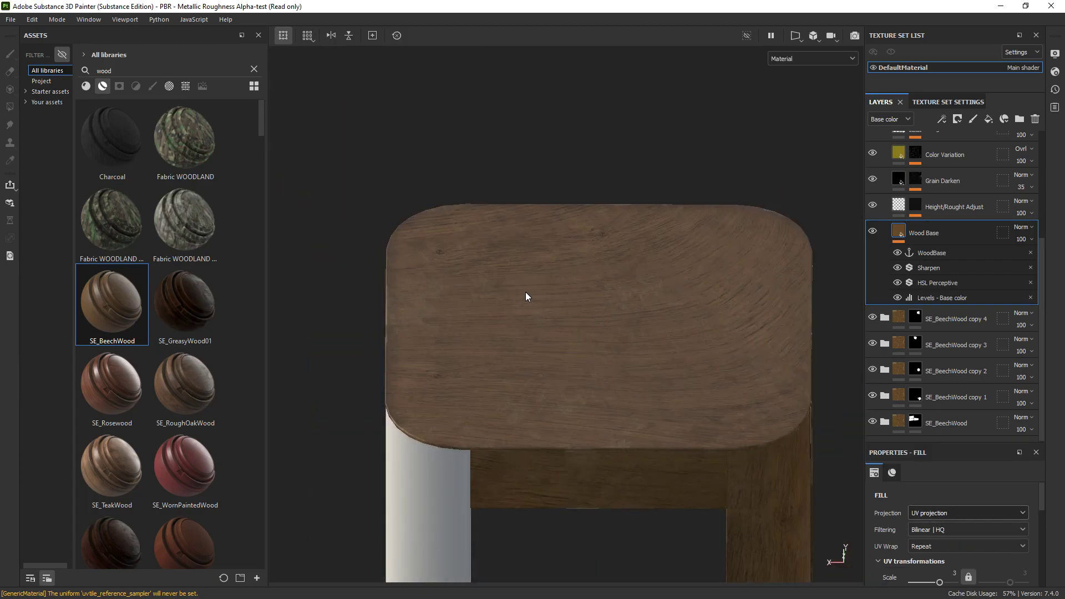
pyautogui.press('F1')
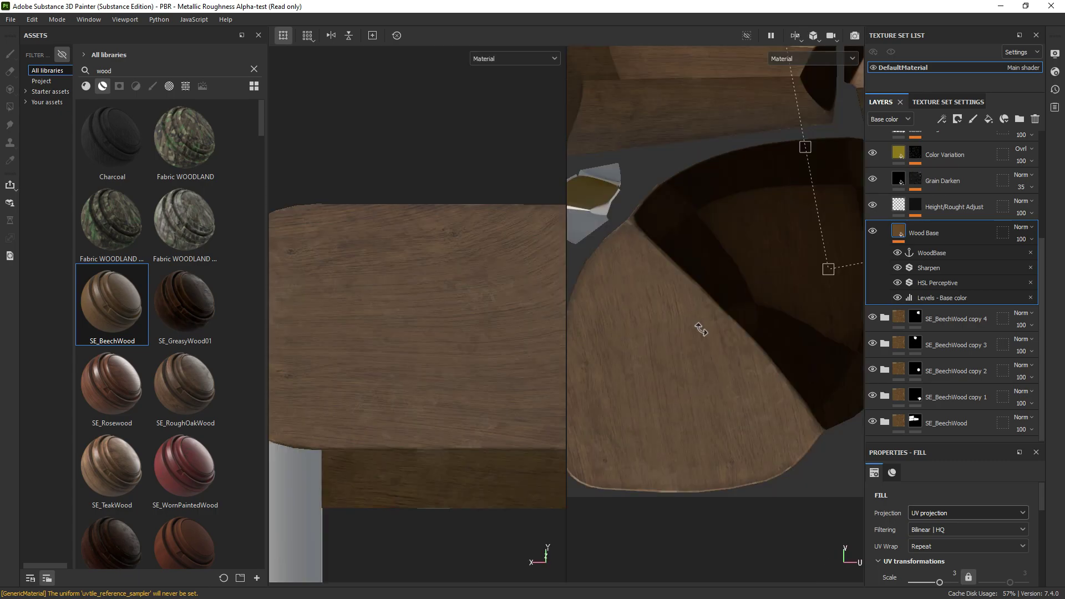
pyautogui.scroll(3, 624, 409)
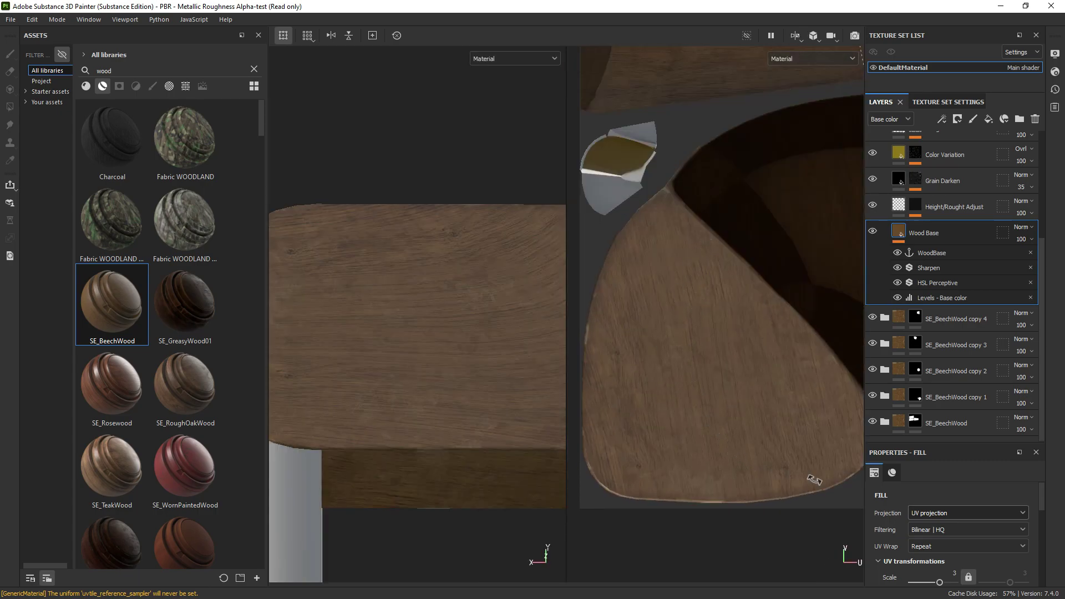
pyautogui.scroll(-3, 728, 304)
pyautogui.scroll(3, 738, 333)
pyautogui.scroll(-3, 756, 377)
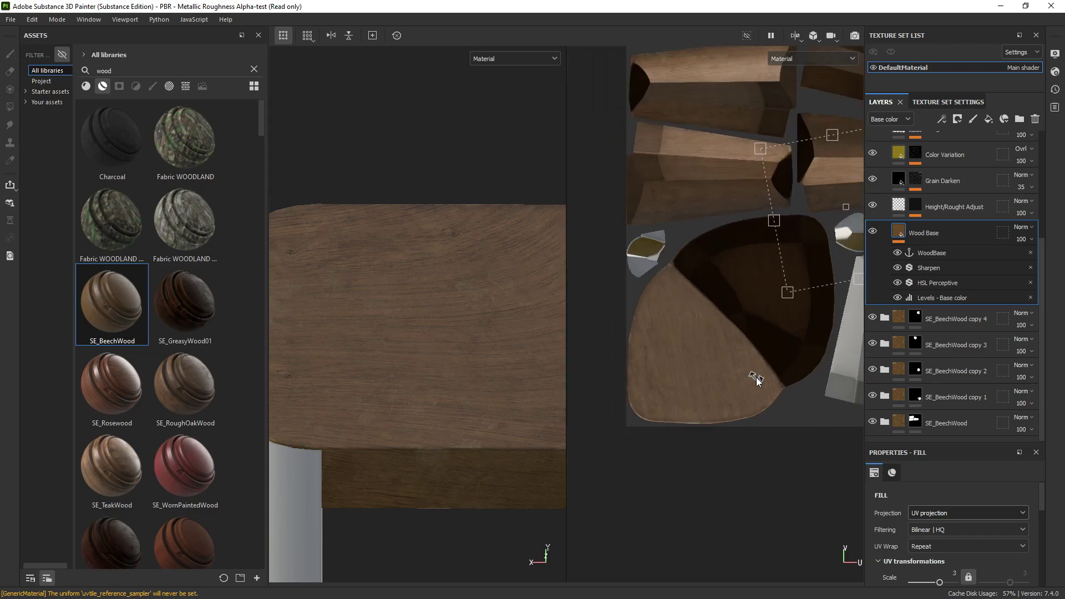
pyautogui.press('F2')
pyautogui.click(946, 510)
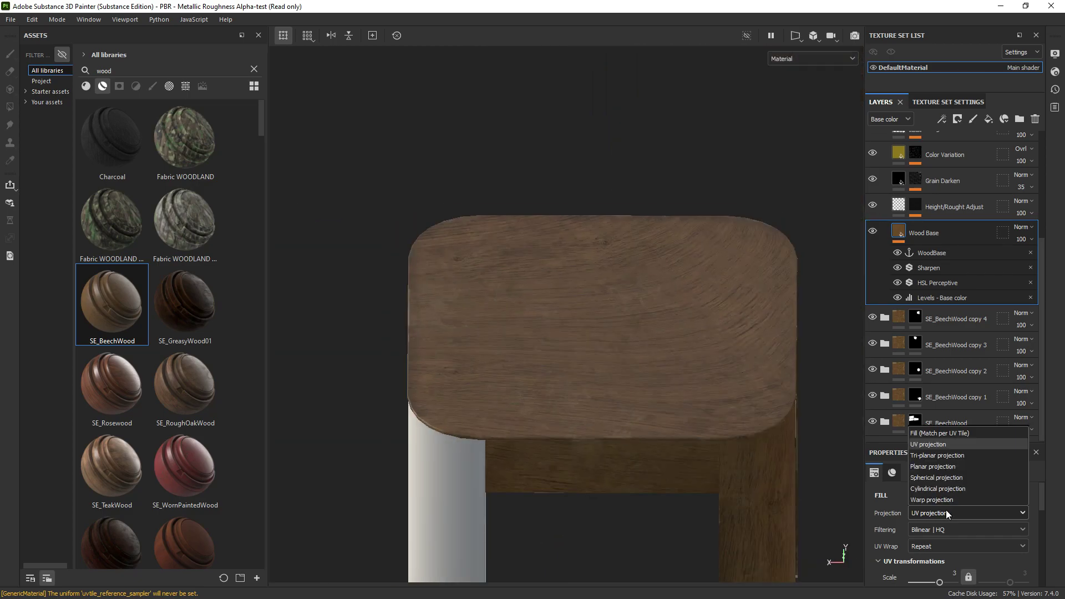
pyautogui.click(934, 451)
# - Apply tri-planar projection to the tabletop wood, rotate the grain, and set scale 0.67
pyautogui.keyDown('alt'); pyautogui.moveTo(575, 340); pyautogui.dragTo(604, 381); pyautogui.keyUp('alt')
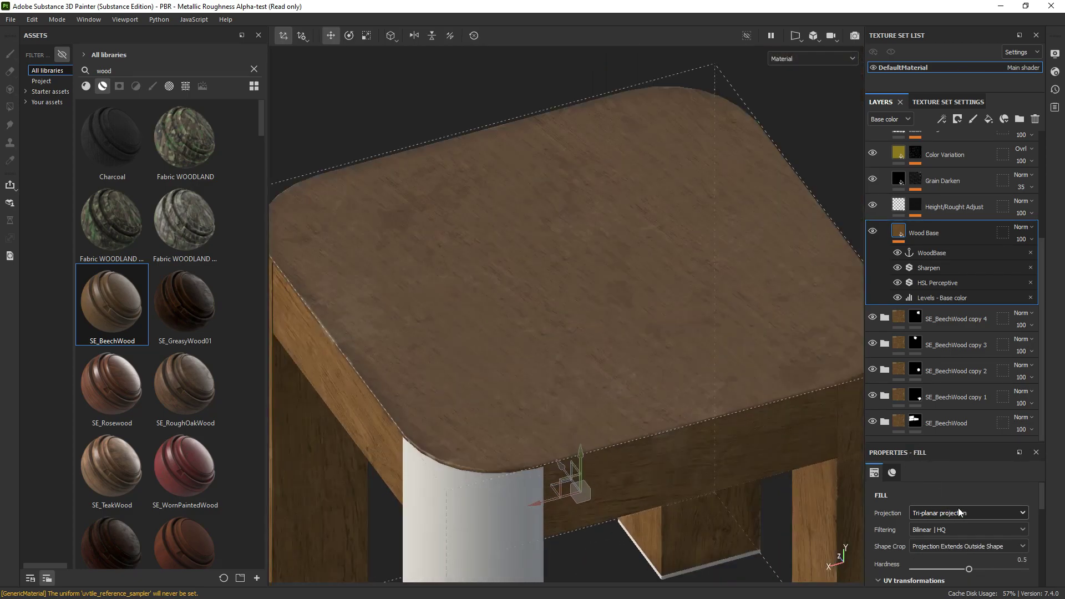
pyautogui.scroll(-1, 943, 551)
pyautogui.scroll(-1, 960, 555)
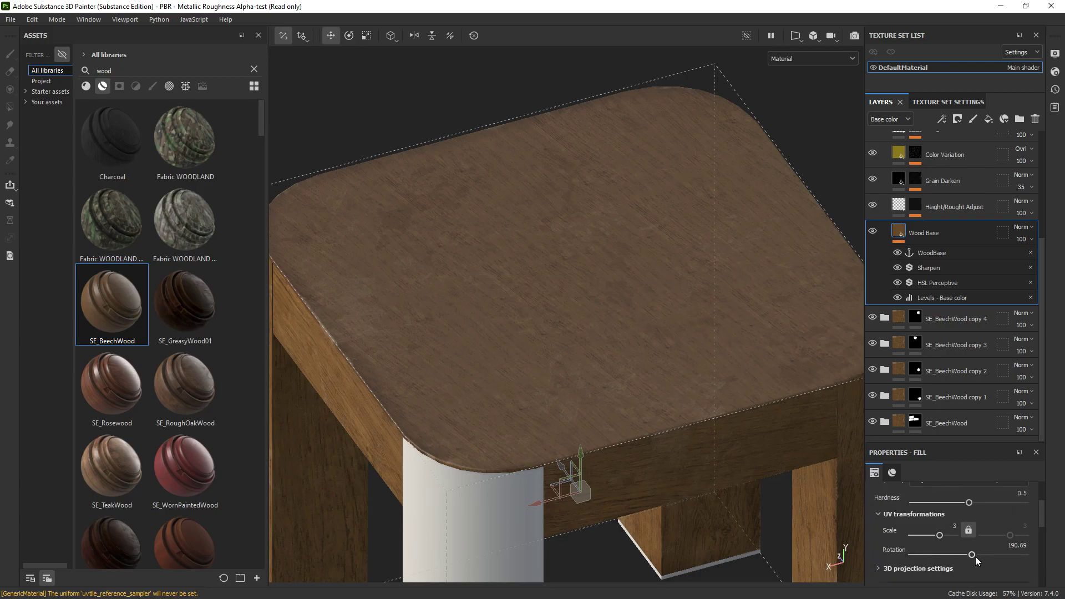
pyautogui.moveTo(972, 555); pyautogui.dragTo(1024, 557)
pyautogui.moveTo(947, 536); pyautogui.dragTo(937, 536)
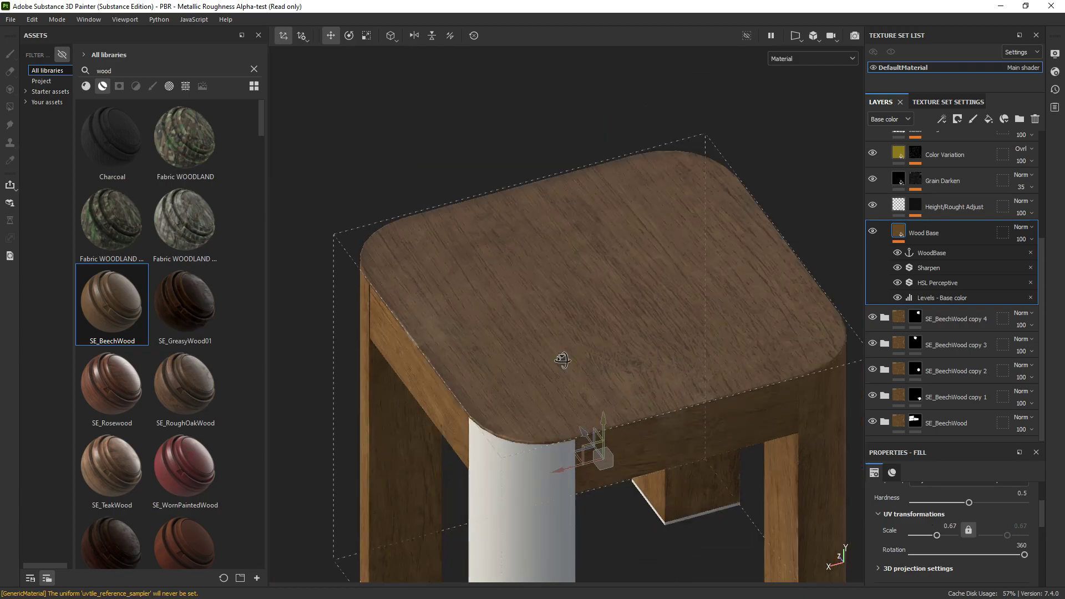
pyautogui.moveTo(610, 278)
pyautogui.keyDown('alt'); pyautogui.mouseDown()
pyautogui.moveTo(488, 344)
pyautogui.moveTo(568, 302)
pyautogui.moveTo(597, 357)
pyautogui.moveTo(597, 396)
pyautogui.mouseUp(); pyautogui.keyUp('alt')
pyautogui.scroll(-3, 597, 396)
pyautogui.scroll(3, 970, 165)
# - Select the top layer's mask and orbit beneath the stool to inspect the leg bottoms
pyautogui.click(884, 145)
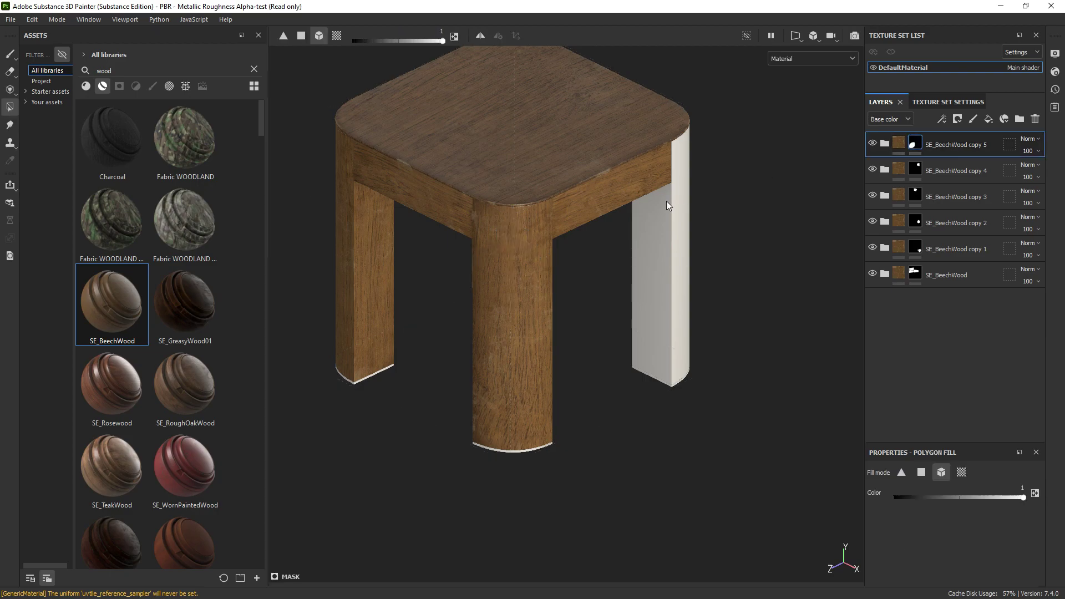
pyautogui.scroll(3, 683, 240)
pyautogui.moveTo(684, 240)
pyautogui.keyDown('alt'); pyautogui.mouseDown()
pyautogui.moveTo(694, 182)
pyautogui.moveTo(708, 286)
pyautogui.moveTo(751, 326)
pyautogui.moveTo(519, 316)
pyautogui.moveTo(625, 364)
pyautogui.moveTo(587, 371)
pyautogui.moveTo(577, 326)
pyautogui.mouseUp(); pyautogui.keyUp('alt')
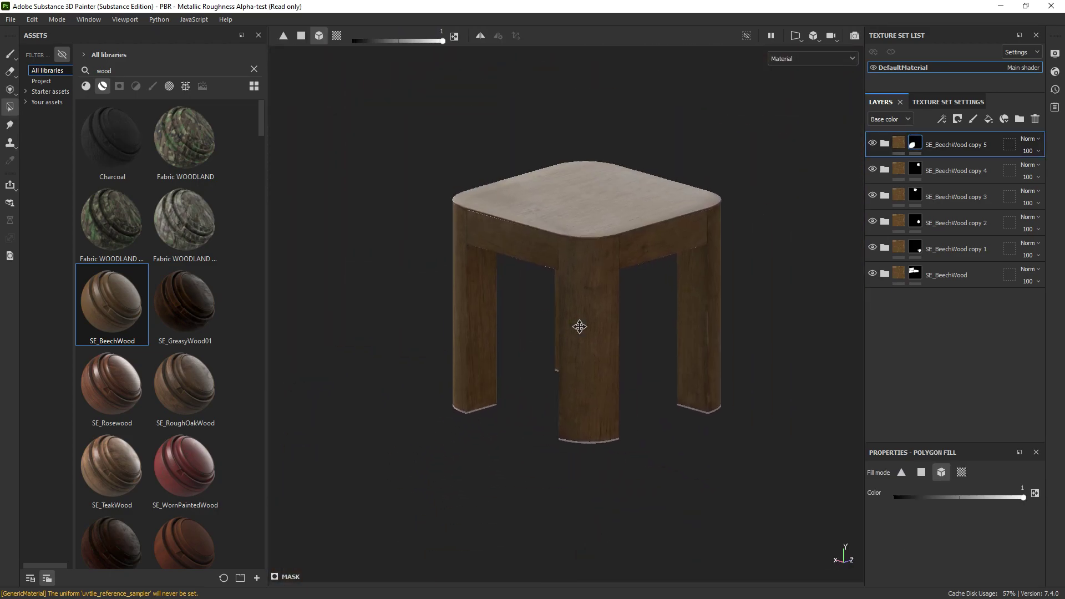
pyautogui.scroll(2, 636, 298)
pyautogui.scroll(-2, 634, 298)
pyautogui.moveTo(634, 298)
pyautogui.keyDown('alt'); pyautogui.mouseDown()
pyautogui.moveTo(642, 362)
pyautogui.moveTo(739, 281)
pyautogui.moveTo(587, 309)
pyautogui.moveTo(510, 403)
pyautogui.mouseUp(); pyautogui.keyUp('alt')
pyautogui.scroll(4, 511, 403)
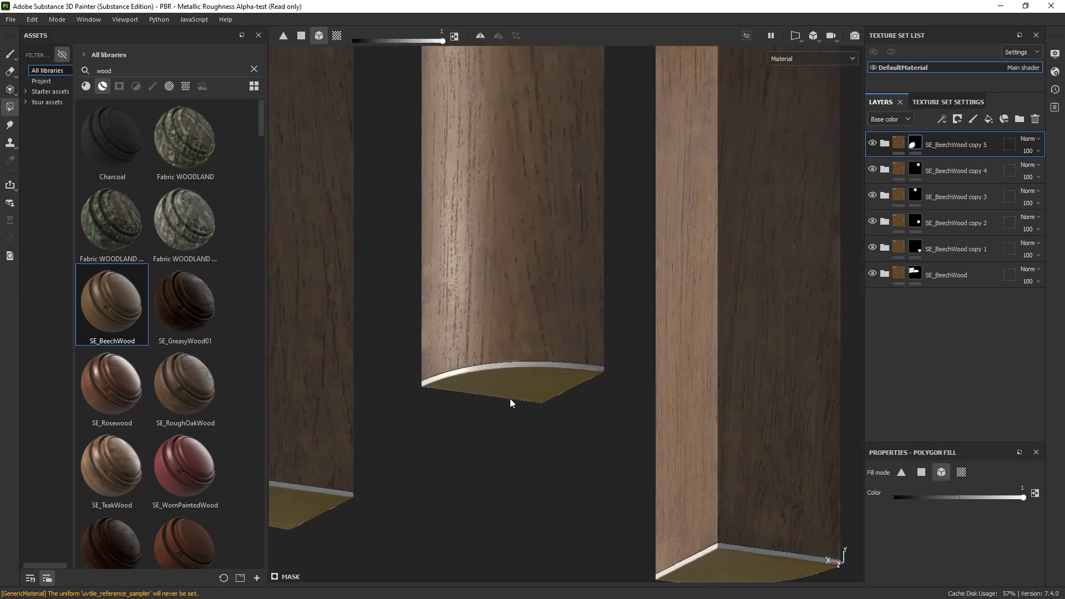
pyautogui.scroll(-4, 511, 403)
pyautogui.moveTo(563, 345)
pyautogui.keyDown('alt'); pyautogui.mouseDown()
pyautogui.moveTo(559, 409)
pyautogui.moveTo(542, 357)
pyautogui.mouseUp(); pyautogui.keyUp('alt')
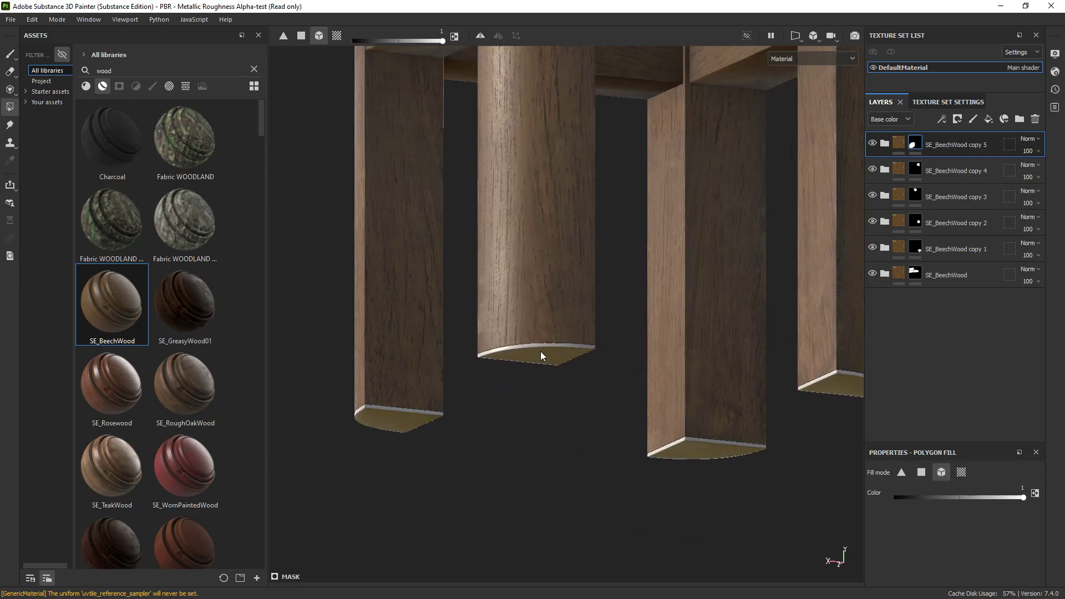
pyautogui.scroll(4, 542, 357)
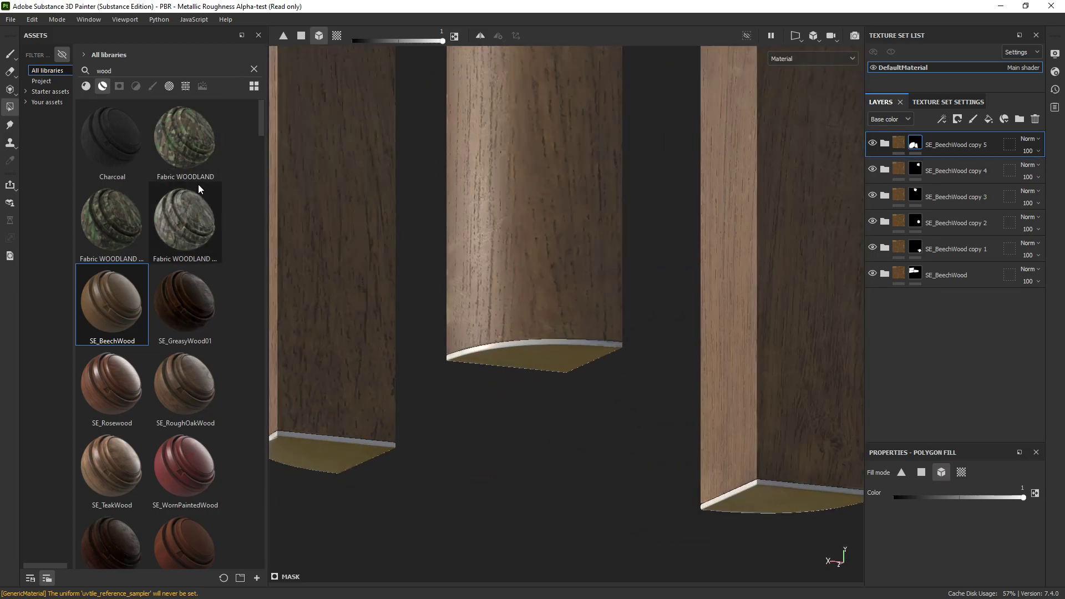
# - Clear the asset search and add the _Belt material to the stack, darkening the leg ends
pyautogui.click(254, 69)
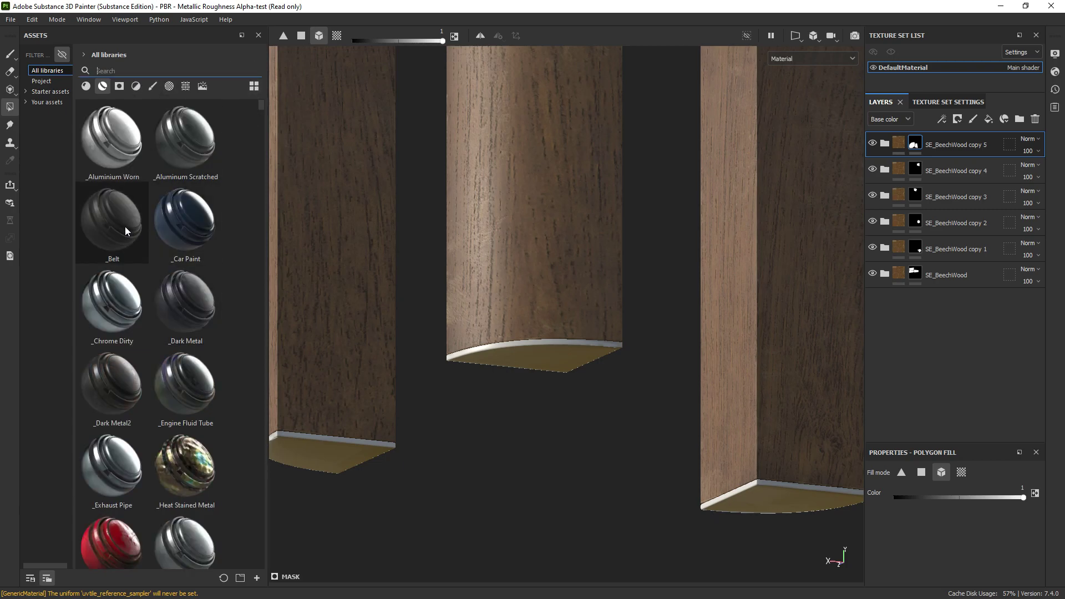
pyautogui.moveTo(125, 226); pyautogui.dragTo(941, 306)
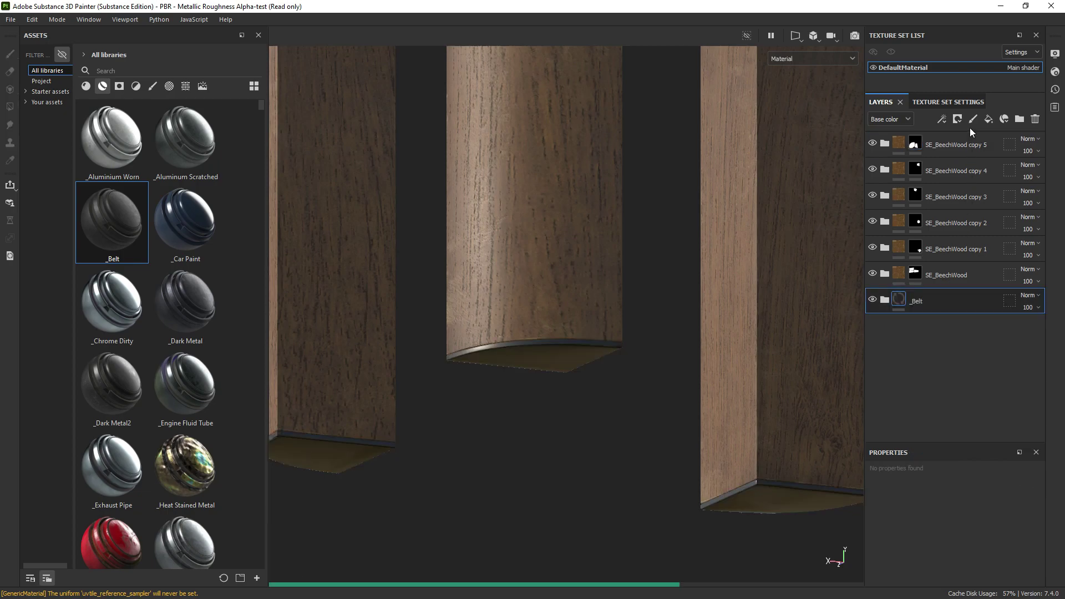
pyautogui.press('f')
pyautogui.scroll(3, 577, 404)
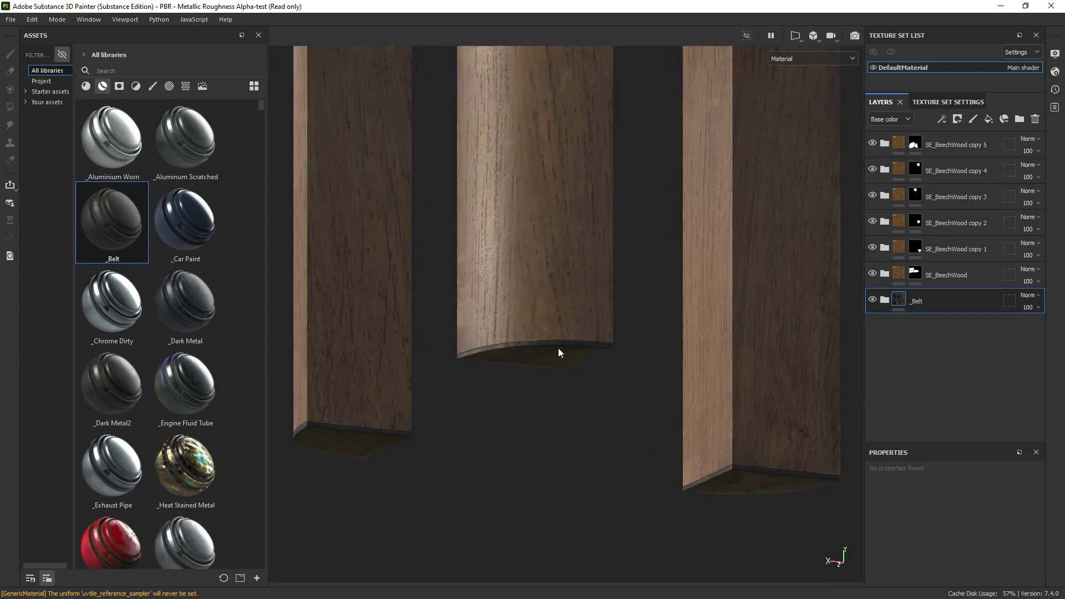
pyautogui.scroll(2, 558, 351)
pyautogui.moveTo(563, 340)
pyautogui.keyDown('alt'); pyautogui.mouseDown()
pyautogui.moveTo(473, 383)
pyautogui.moveTo(600, 276)
pyautogui.moveTo(733, 340)
pyautogui.mouseUp(); pyautogui.keyUp('alt')
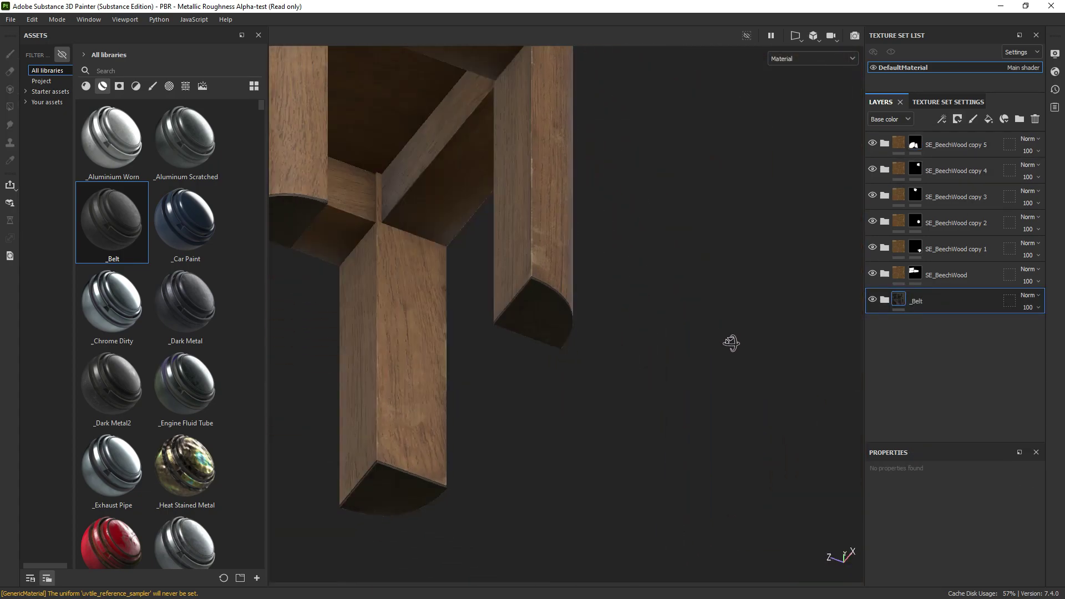
pyautogui.scroll(-3, 654, 368)
pyautogui.moveTo(653, 368)
pyautogui.keyDown('alt'); pyautogui.mouseDown()
pyautogui.moveTo(511, 380)
pyautogui.moveTo(542, 287)
pyautogui.mouseUp(); pyautogui.keyUp('alt')
pyautogui.press('f')
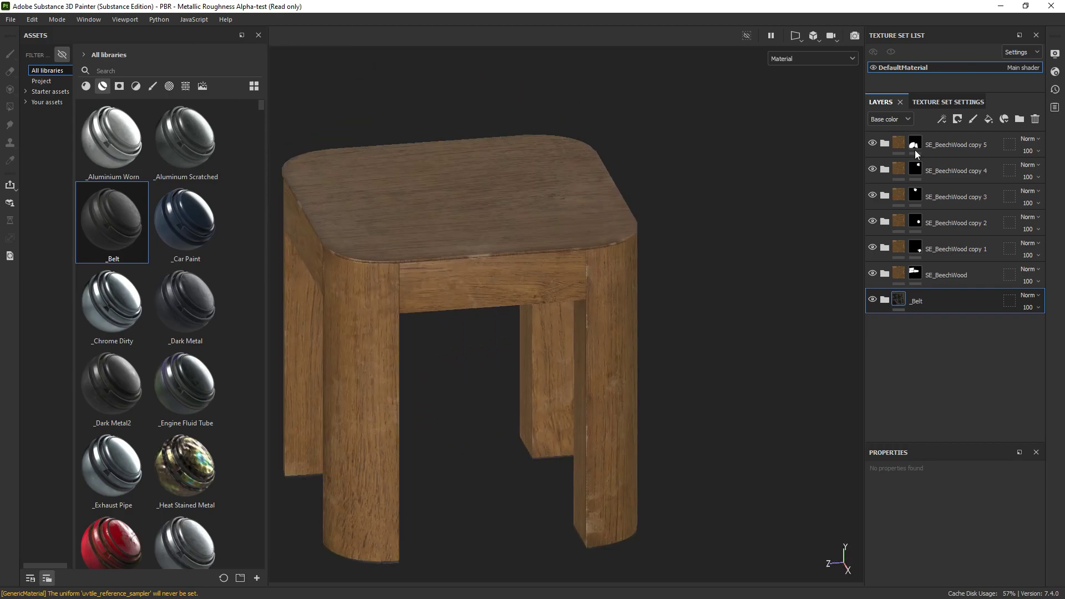
pyautogui.click(1055, 53)
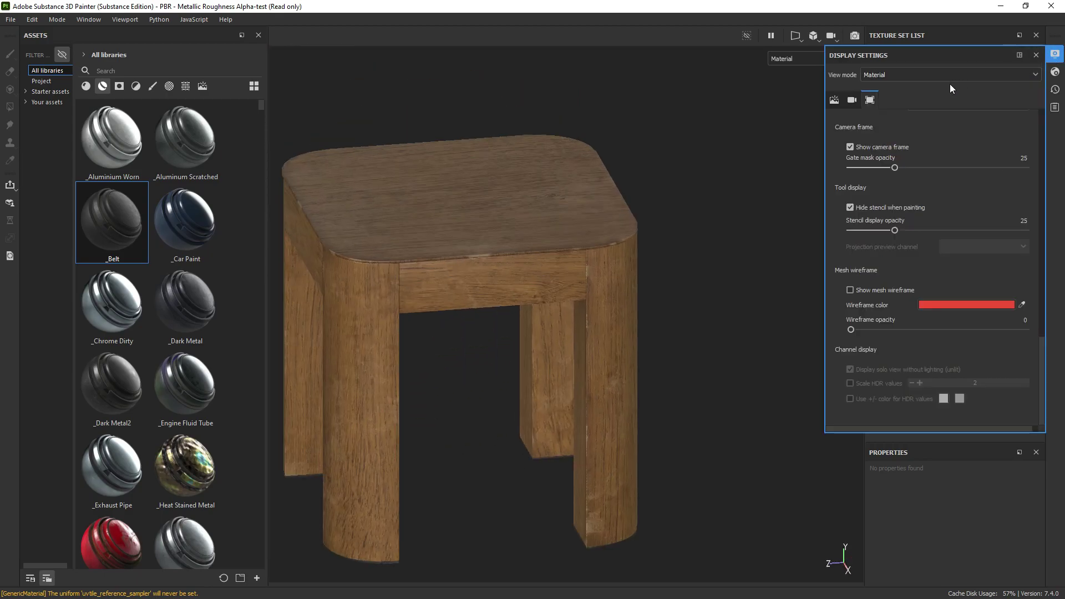
# - Switch the environment map to Studio Tomoco and close Display Settings
pyautogui.scroll(5, 965, 158)
pyautogui.scroll(5, 964, 158)
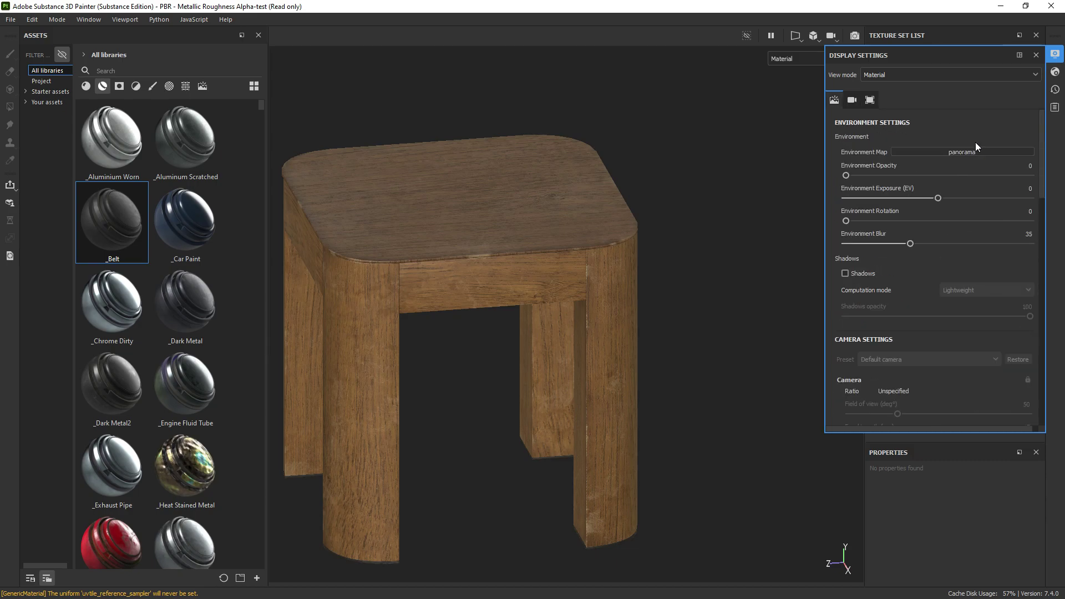
pyautogui.click(977, 152)
pyautogui.click(1008, 258)
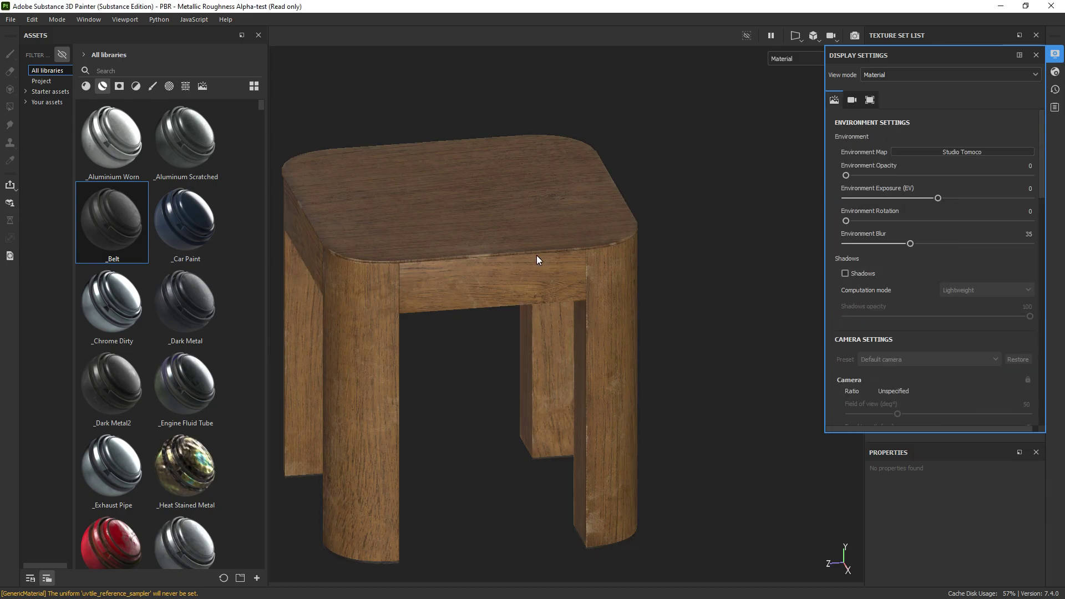
pyautogui.click(1036, 54)
# - Orbit, pan and zoom to view the stool's front and a top corner
pyautogui.keyDown('alt'); pyautogui.moveTo(511, 247); pyautogui.dragTo(440, 278); pyautogui.keyUp('alt')
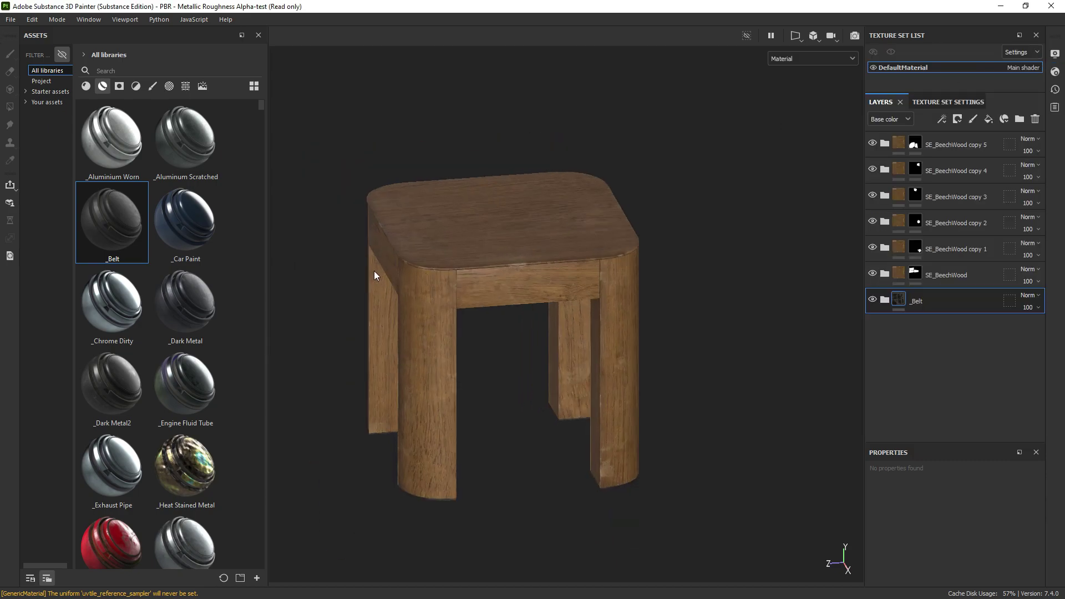
pyautogui.scroll(3, 499, 297)
pyautogui.scroll(2, 428, 311)
pyautogui.keyDown('alt'); pyautogui.moveTo(428, 311); pyautogui.dragTo(555, 242, button='middle'); pyautogui.keyUp('alt')
pyautogui.moveTo(554, 241)
pyautogui.keyDown('alt'); pyautogui.mouseDown()
pyautogui.moveTo(564, 214)
pyautogui.moveTo(602, 269)
pyautogui.moveTo(632, 262)
pyautogui.moveTo(605, 185)
pyautogui.moveTo(532, 162)
pyautogui.moveTo(507, 290)
pyautogui.moveTo(737, 374)
pyautogui.moveTo(558, 338)
pyautogui.moveTo(442, 356)
pyautogui.moveTo(507, 309)
pyautogui.mouseUp(); pyautogui.keyUp('alt')
pyautogui.scroll(3, 489, 334)
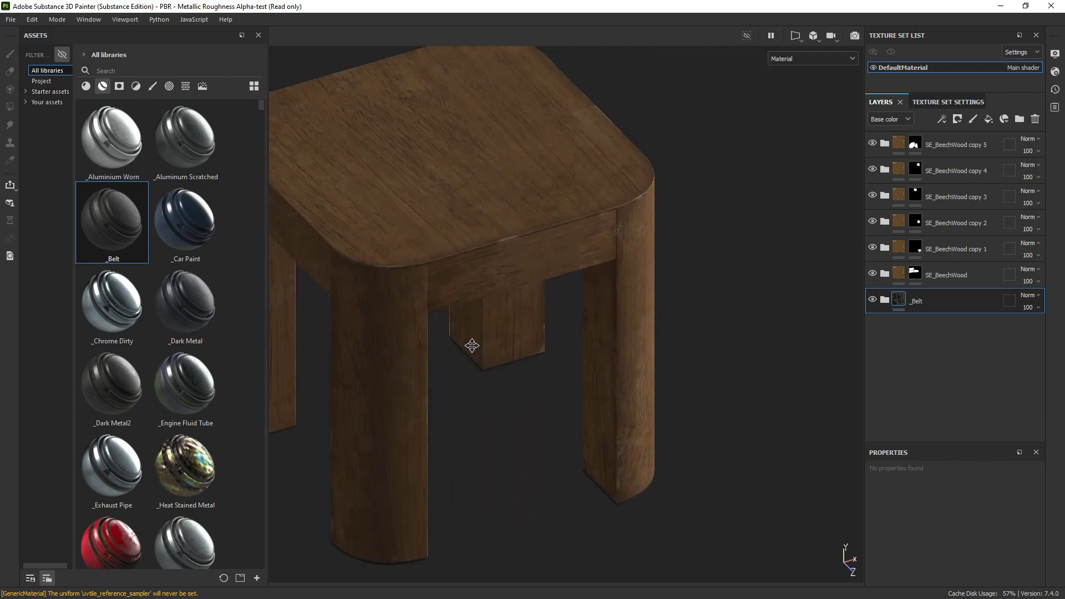
pyautogui.keyDown('alt'); pyautogui.moveTo(470, 345); pyautogui.dragTo(524, 364, button='middle'); pyautogui.keyUp('alt')
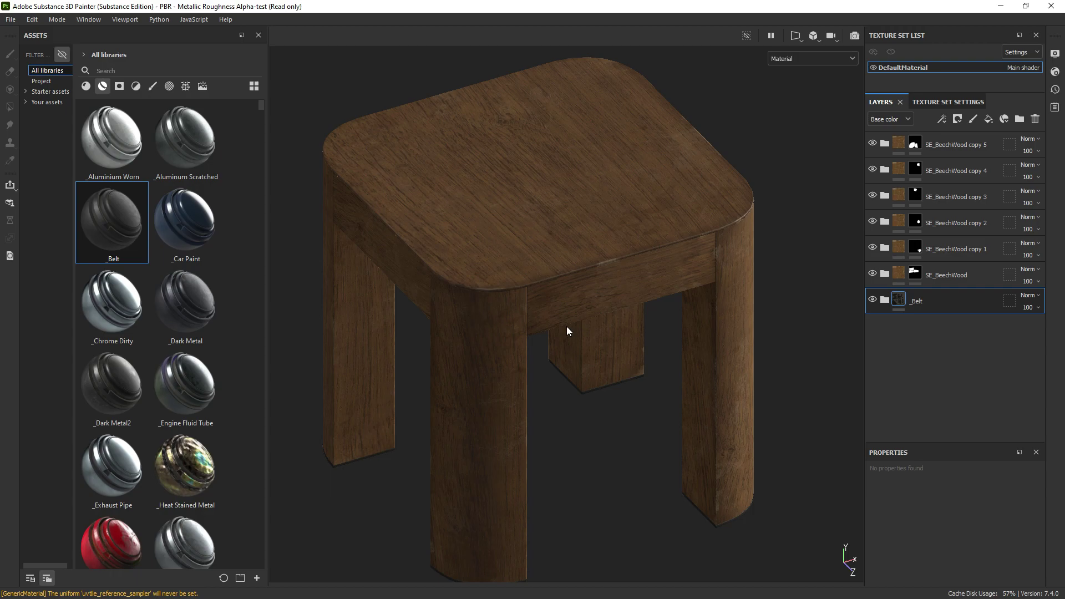
# - Zoom on the seat corner, reframe the stool, and rotate the environment lighting
pyautogui.keyDown('alt'); pyautogui.moveTo(567, 326); pyautogui.dragTo(760, 228, button='right'); pyautogui.keyUp('alt')
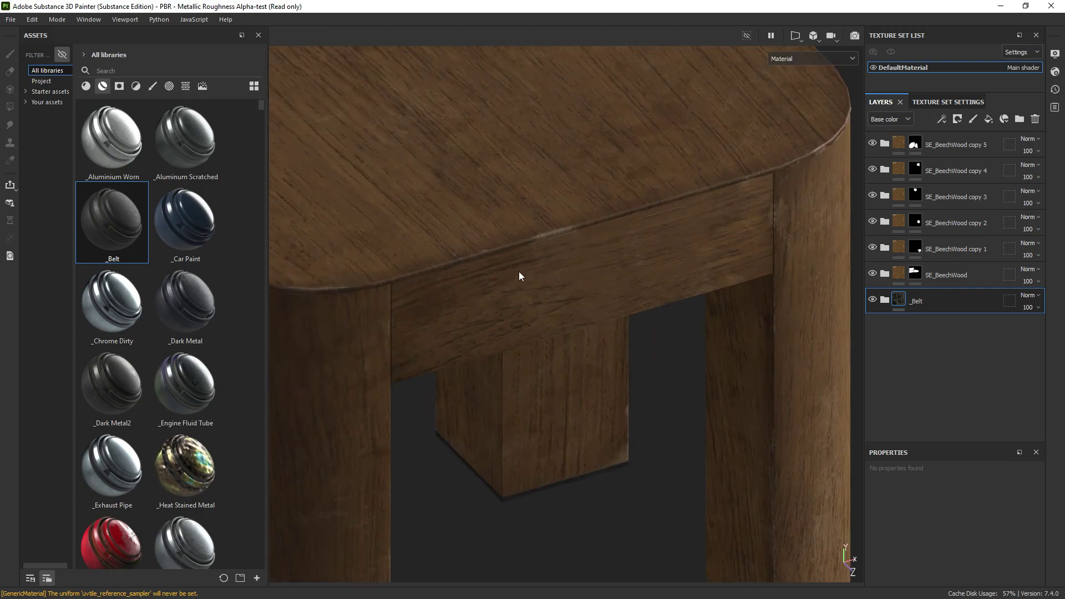
pyautogui.press('f')
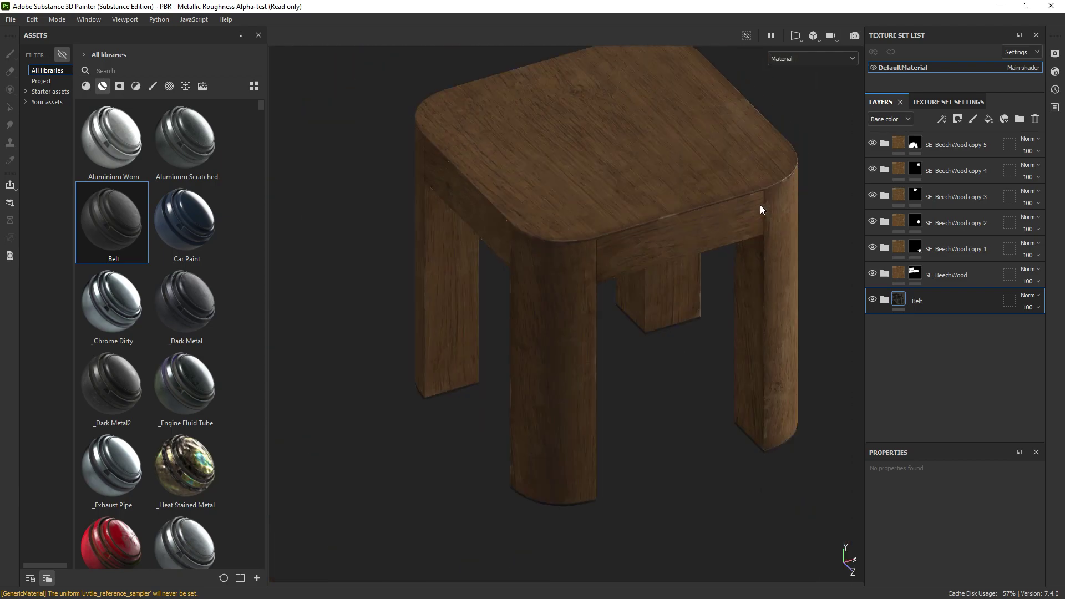
pyautogui.scroll(5, 706, 223)
pyautogui.press('f')
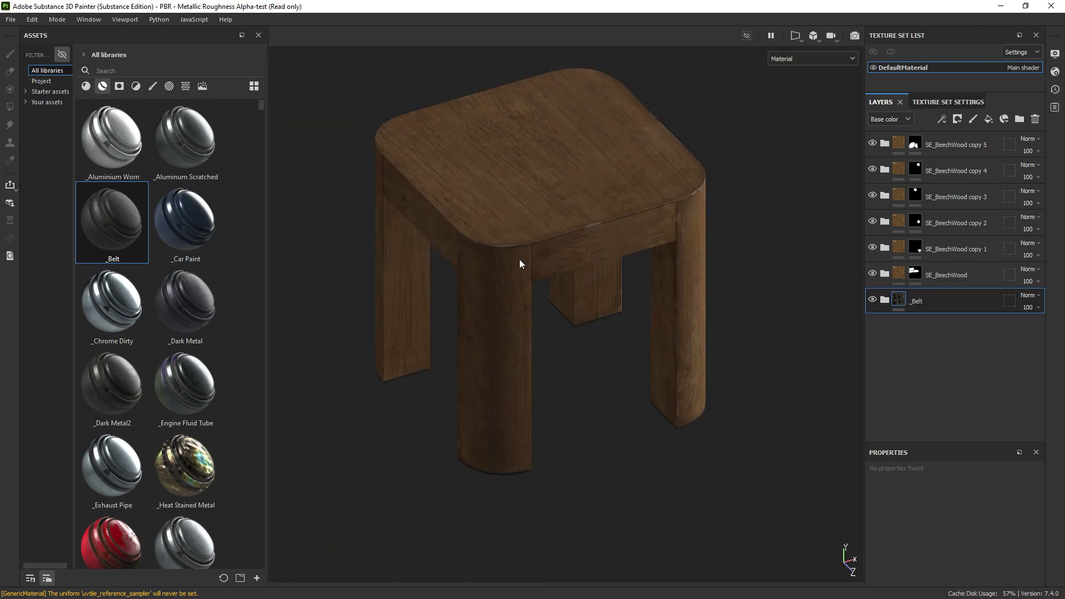
pyautogui.moveTo(519, 258)
pyautogui.keyDown('shift'); pyautogui.mouseDown(button='right')
pyautogui.moveTo(629, 249)
pyautogui.moveTo(490, 266)
pyautogui.mouseUp(button='right'); pyautogui.keyUp('shift')
pyautogui.scroll(3, 491, 265)
pyautogui.moveTo(462, 240)
pyautogui.keyDown('alt'); pyautogui.mouseDown()
pyautogui.moveTo(561, 305)
pyautogui.moveTo(563, 318)
pyautogui.mouseUp(); pyautogui.keyUp('alt')
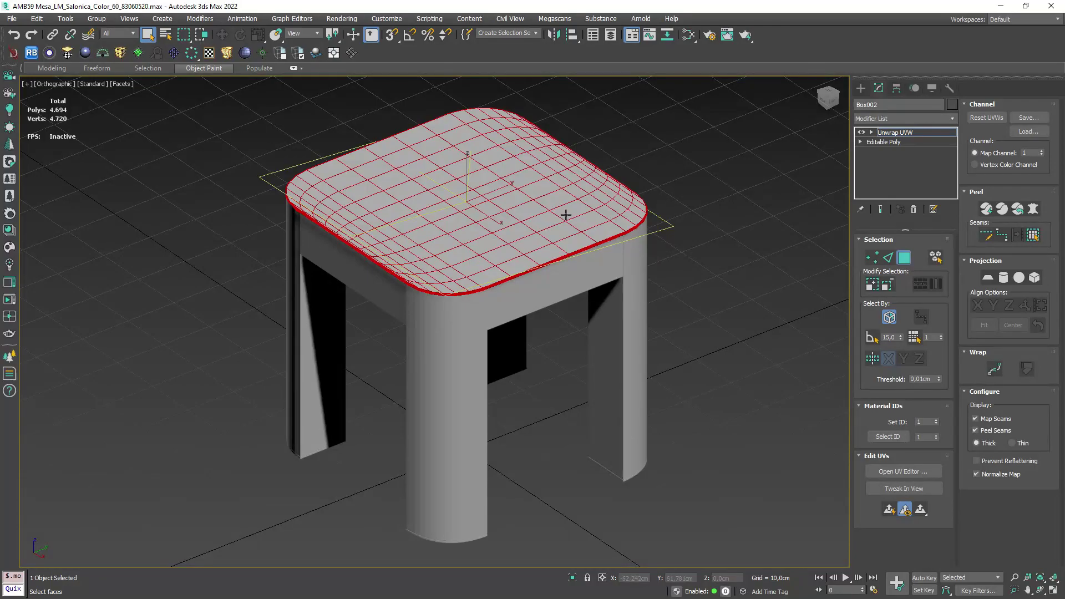
# - Open the UV editor on Box002's Unwrap UVW and turn off Face selection
pyautogui.scroll(5, 615, 350)
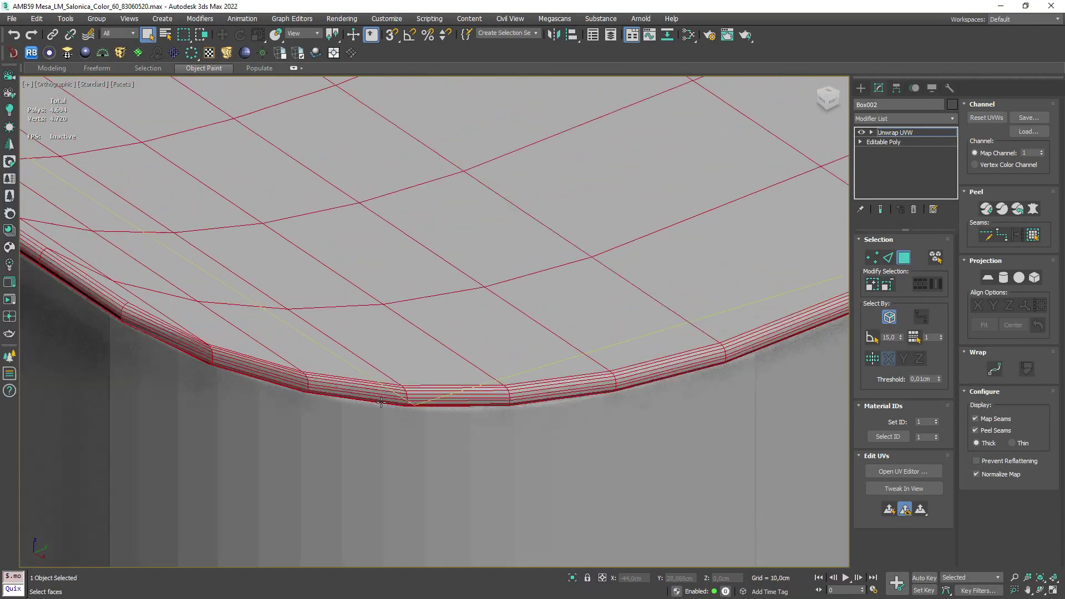
pyautogui.click(904, 471)
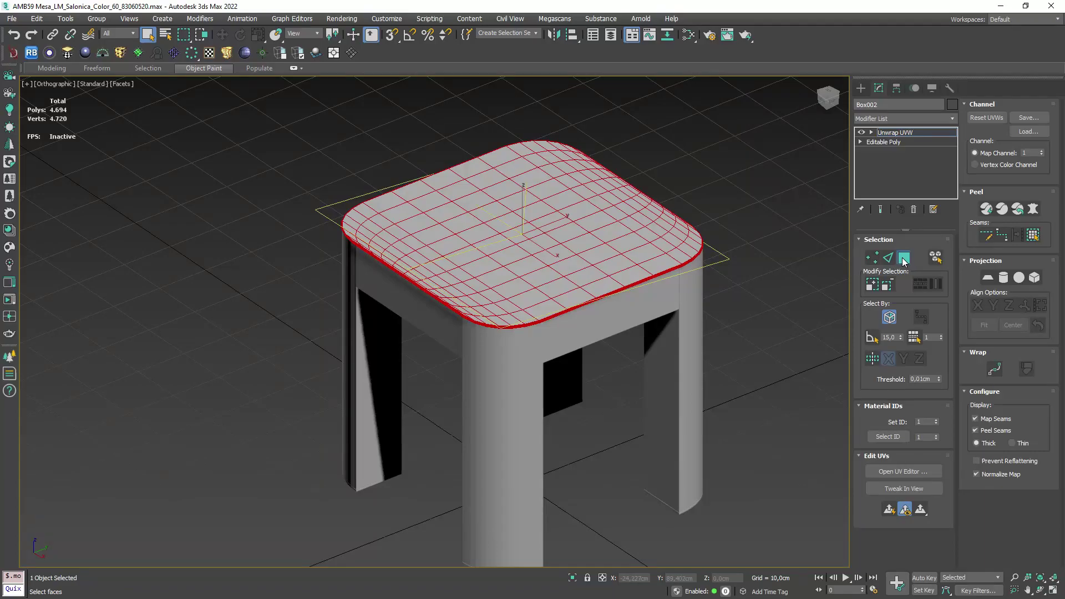
pyautogui.click(903, 261)
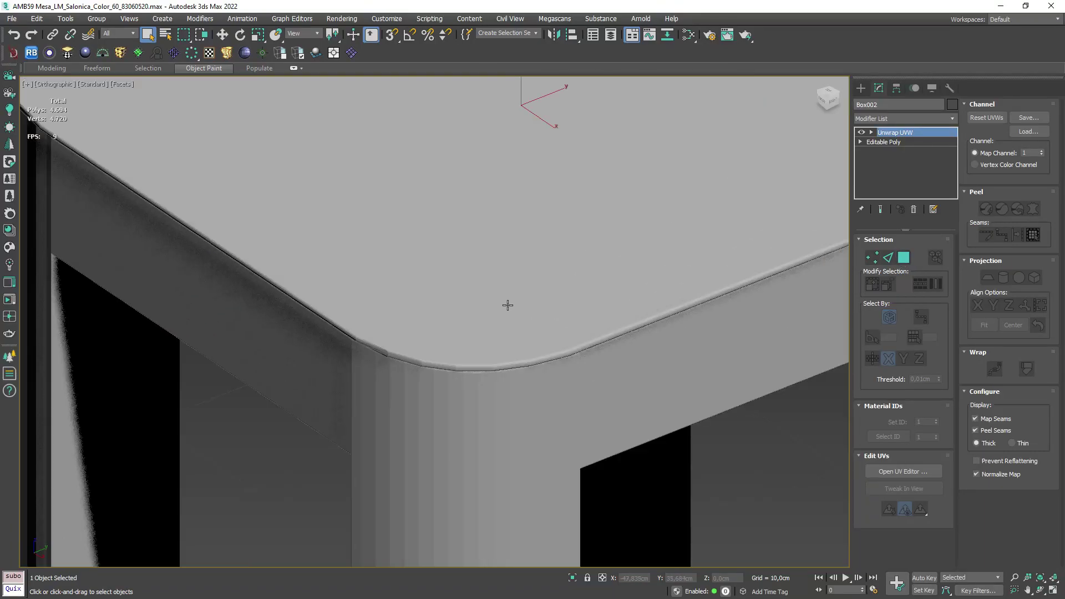
pyautogui.scroll(5, 505, 304)
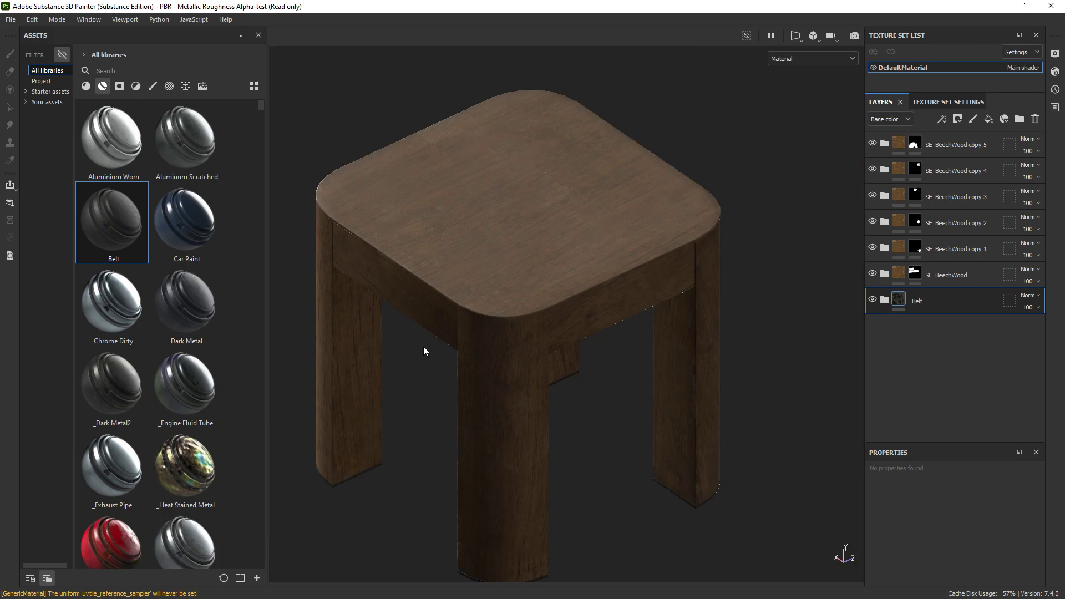
# - Orbit the stool, then bring up Export Textures from the File menu
pyautogui.moveTo(536, 314)
pyautogui.keyDown('alt'); pyautogui.mouseDown()
pyautogui.moveTo(564, 198)
pyautogui.moveTo(420, 333)
pyautogui.moveTo(428, 285)
pyautogui.mouseUp(); pyautogui.keyUp('alt')
pyautogui.scroll(3, 472, 295)
pyautogui.scroll(2, 512, 249)
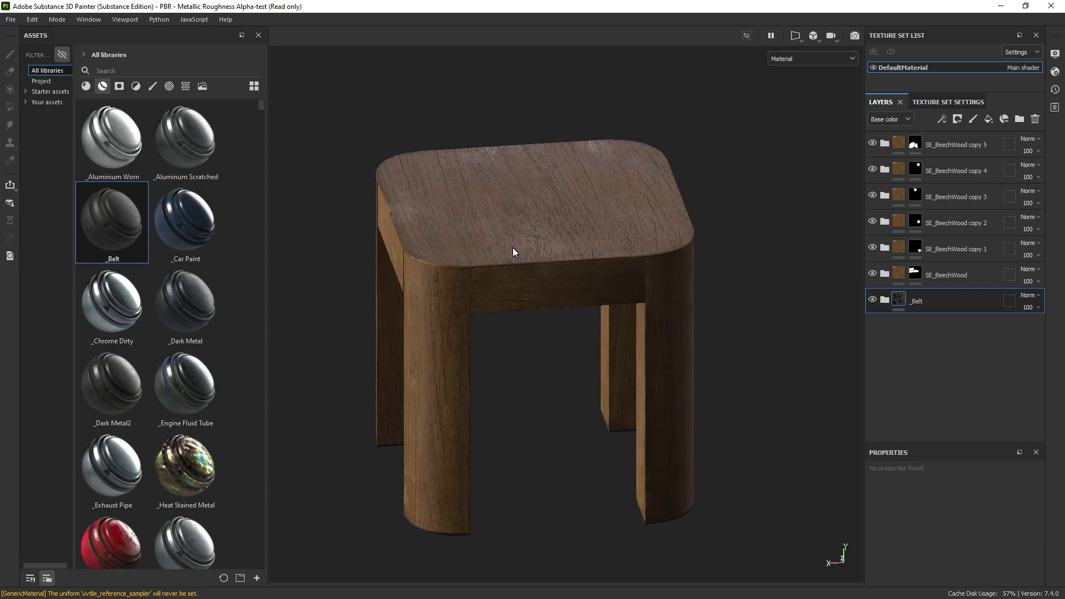
pyautogui.click(10, 19)
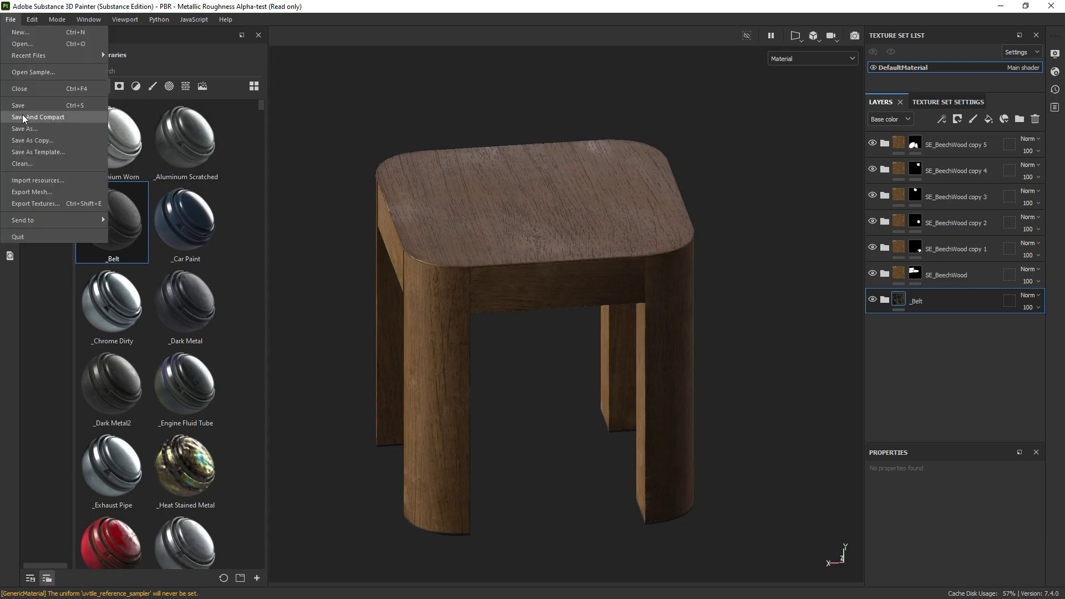
pyautogui.click(57, 204)
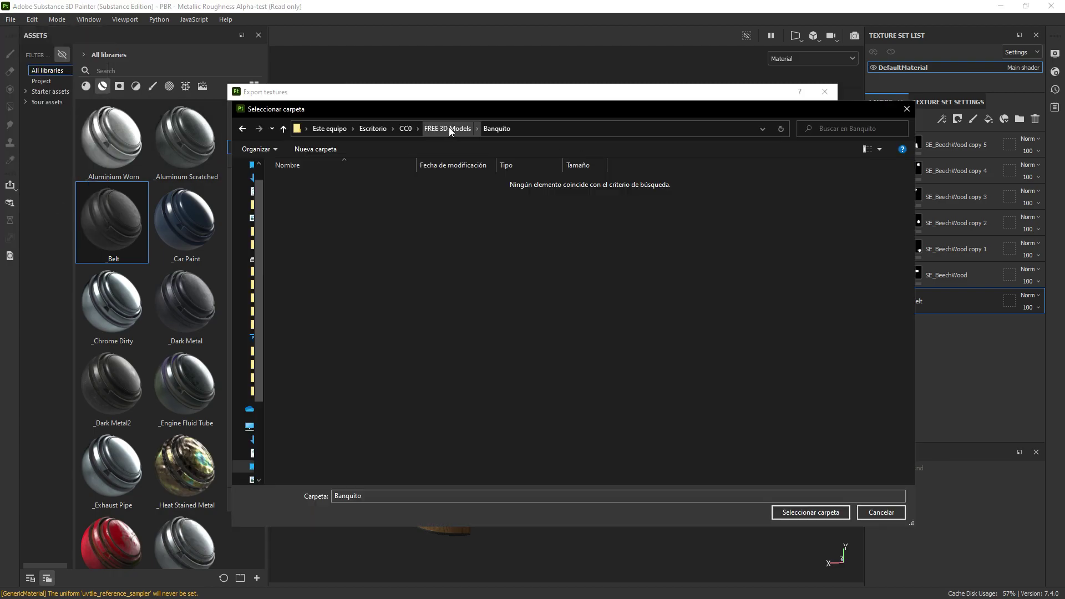
# - Export textures to the Banquito folder with the Sketchfab template at 4096 size
pyautogui.click(823, 508)
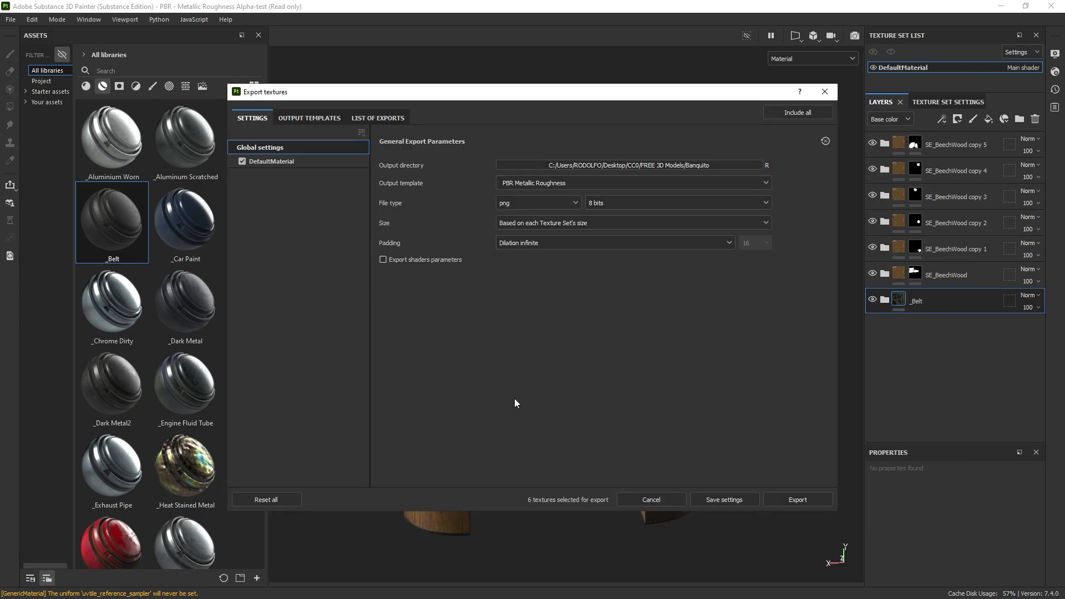
pyautogui.click(614, 184)
pyautogui.scroll(5, 578, 236)
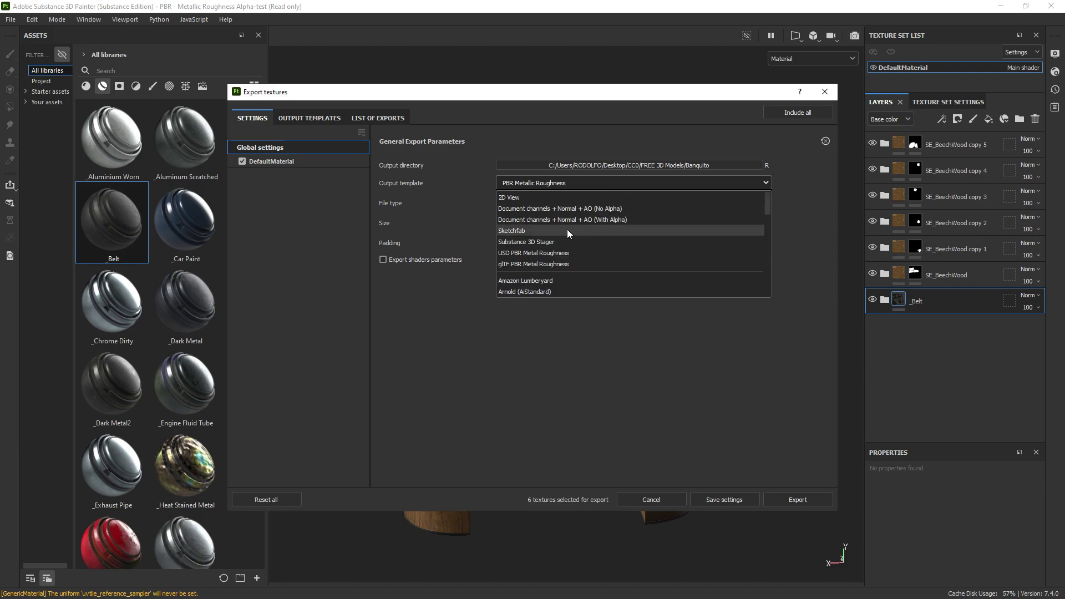
pyautogui.scroll(-5, 544, 228)
pyautogui.scroll(-5, 580, 222)
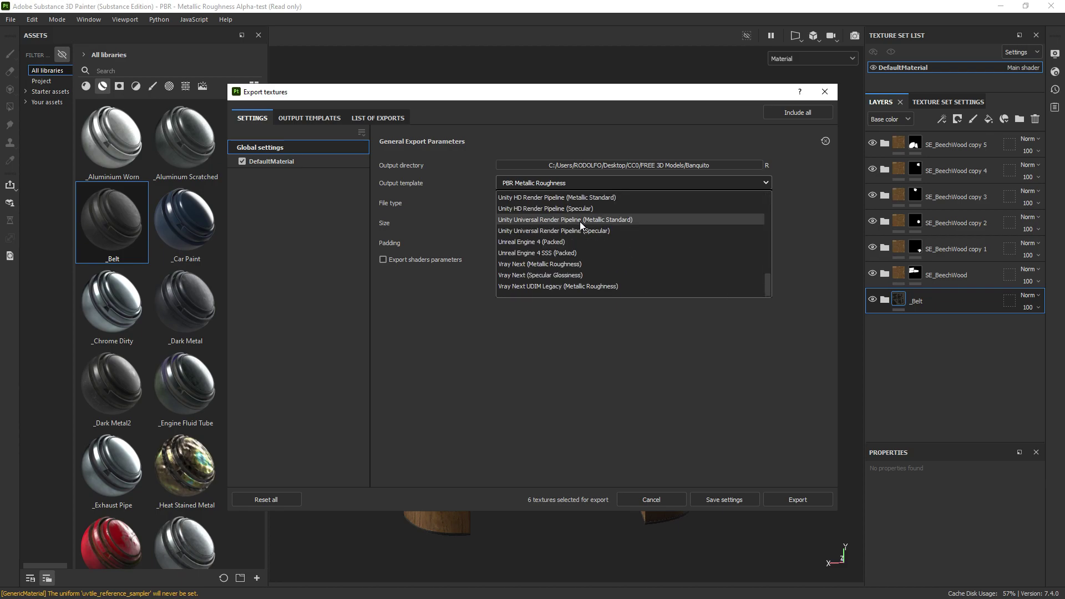
pyautogui.scroll(10, 600, 246)
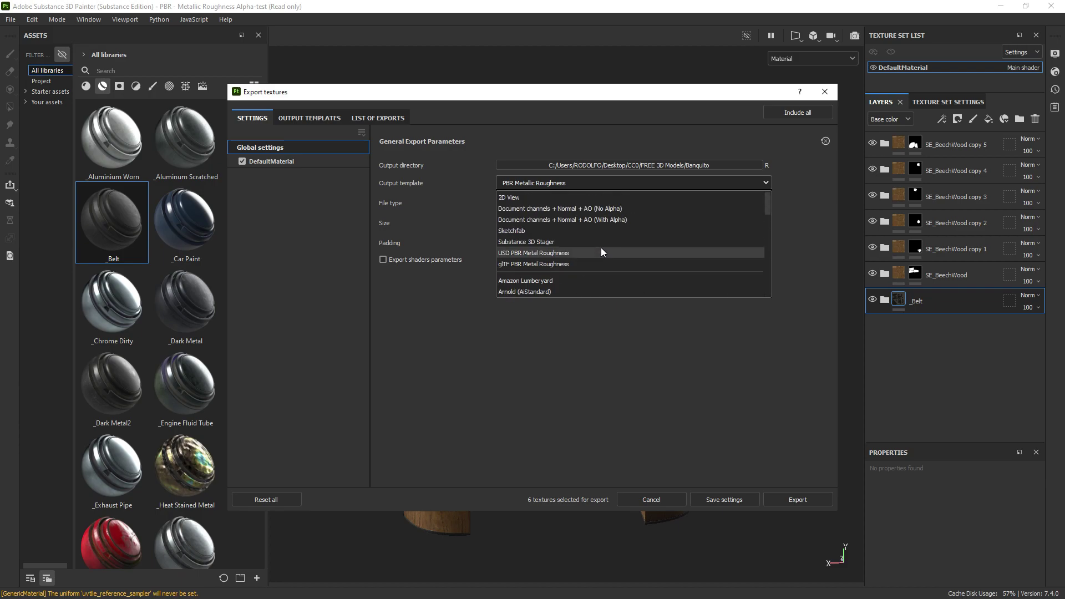
pyautogui.click(520, 230)
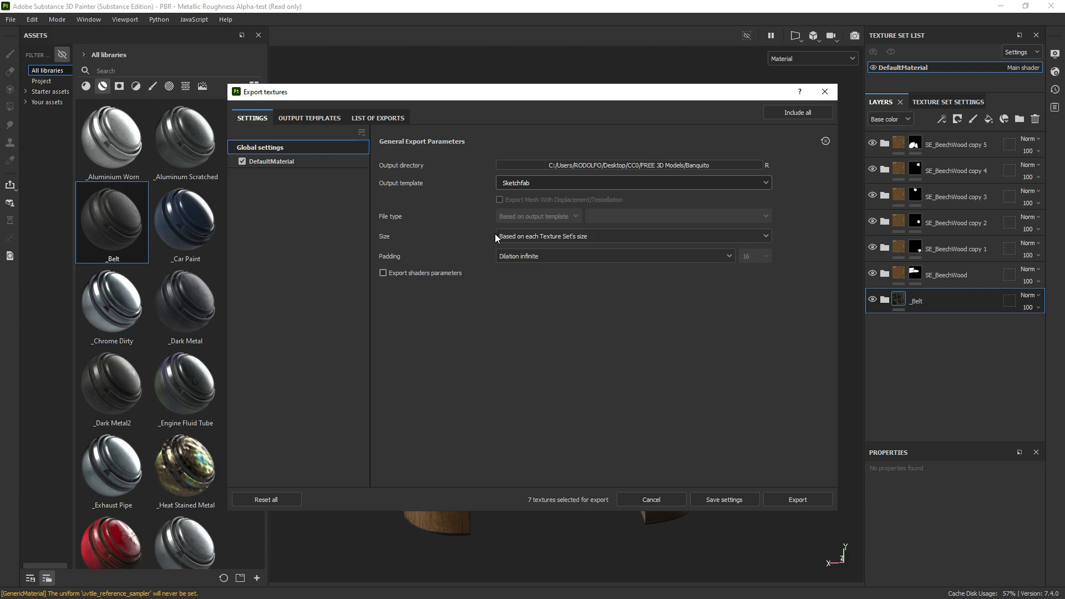
pyautogui.click(521, 239)
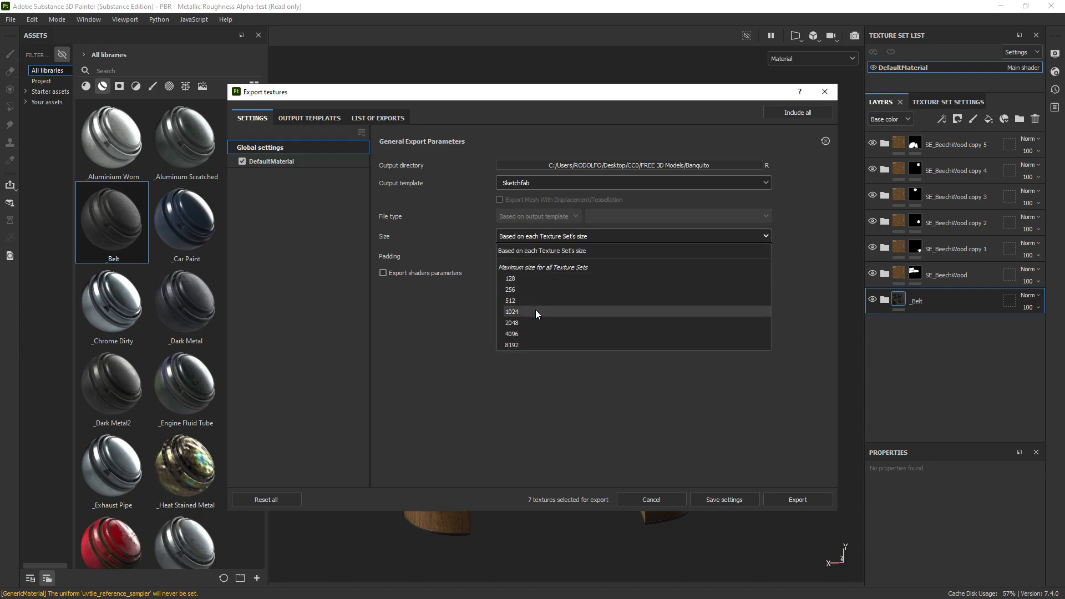
pyautogui.click(518, 336)
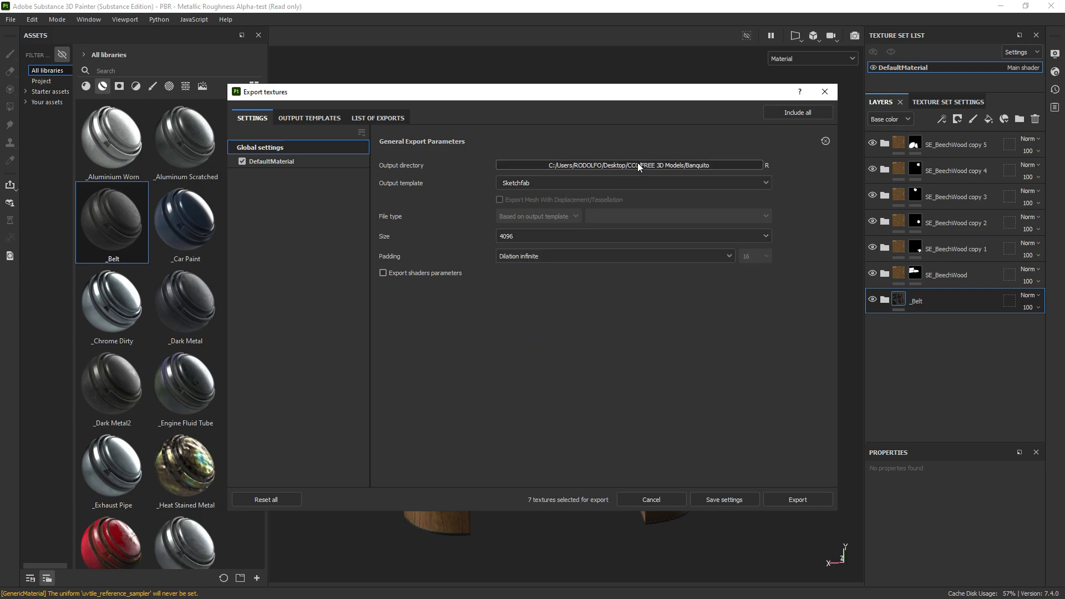
pyautogui.click(787, 501)
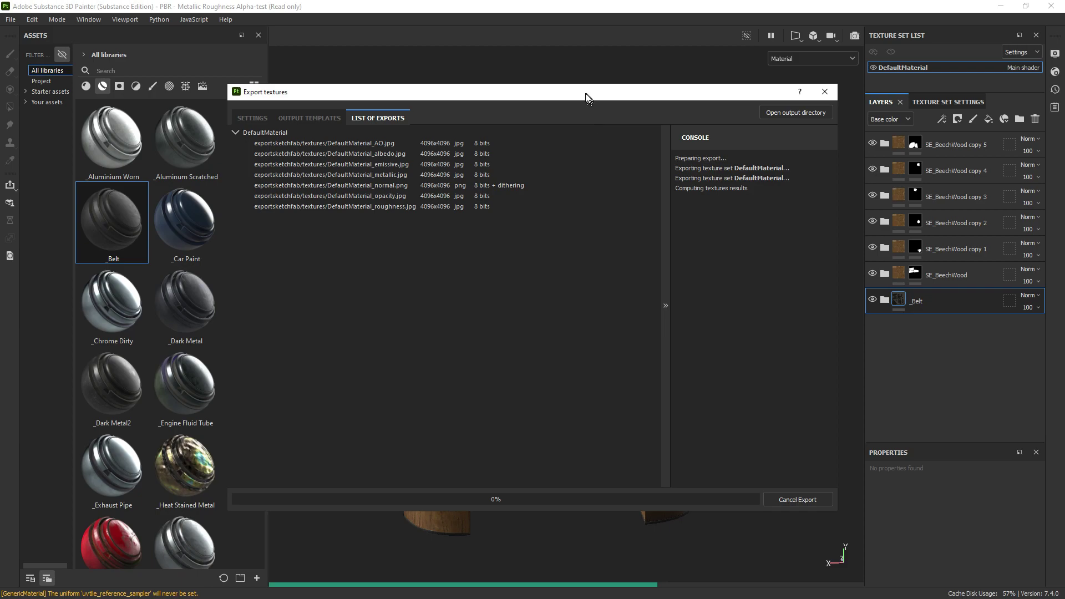
# - Let the seven-texture export finish, dismissing the login prompt and Sketchfab upload dialog
pyautogui.moveTo(585, 97); pyautogui.dragTo(329, 246)
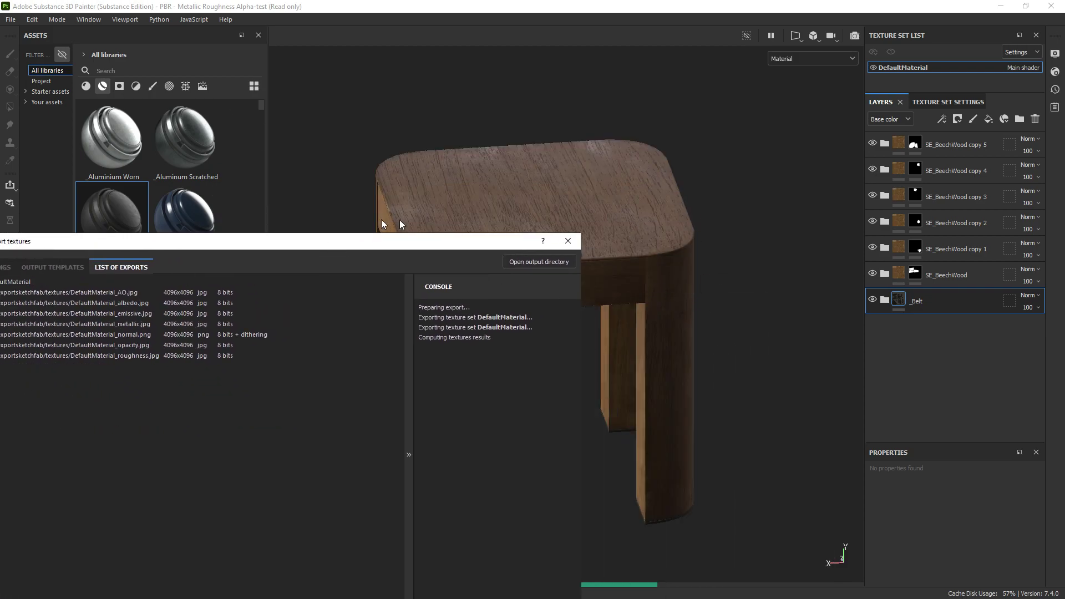
pyautogui.moveTo(404, 247); pyautogui.dragTo(635, 257)
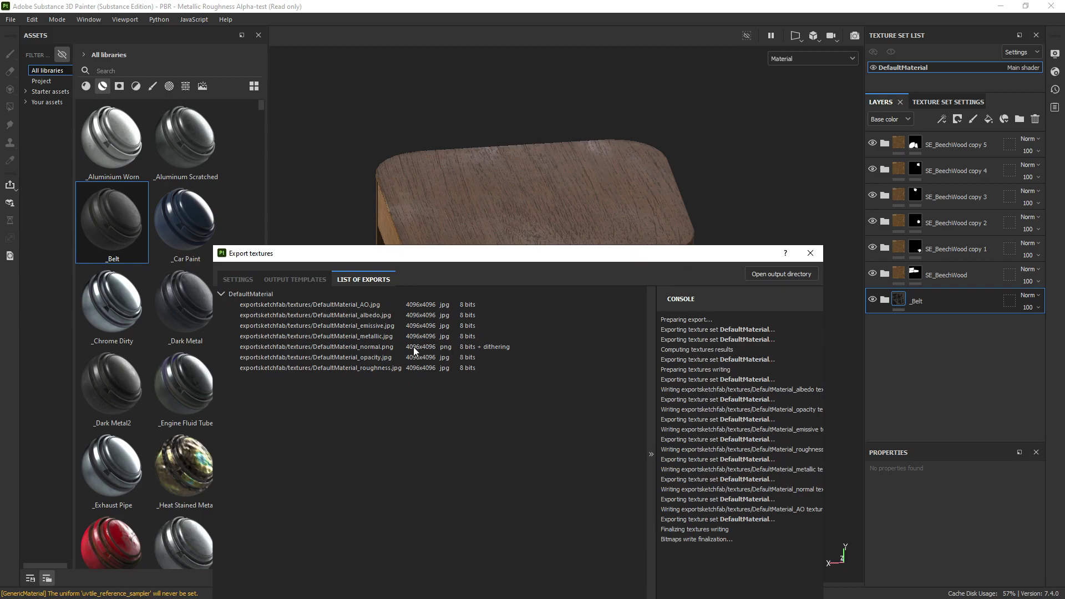
pyautogui.moveTo(466, 253); pyautogui.dragTo(370, 154)
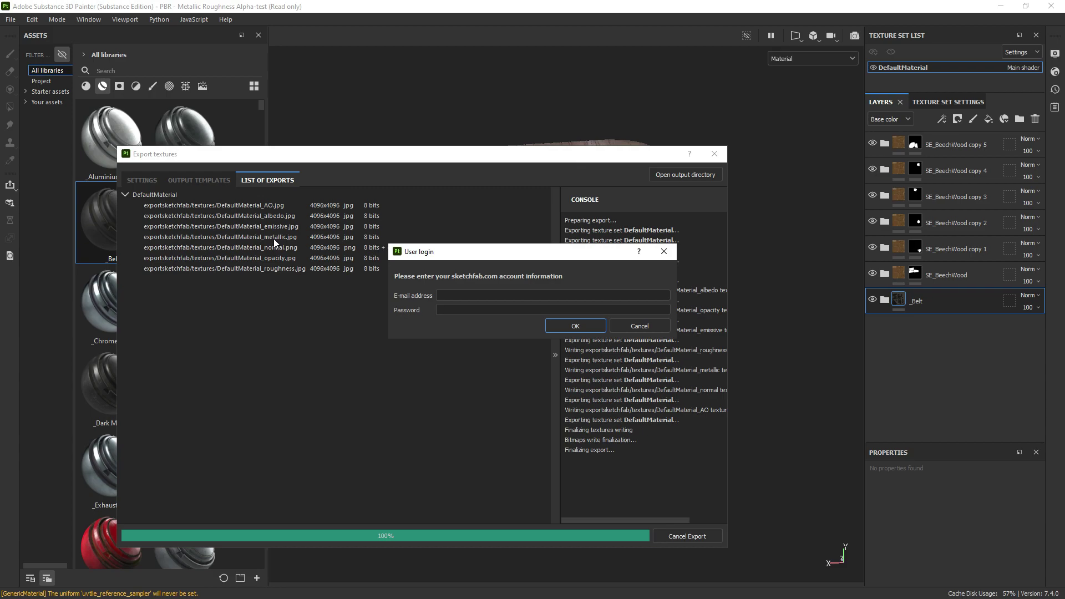
pyautogui.click(624, 322)
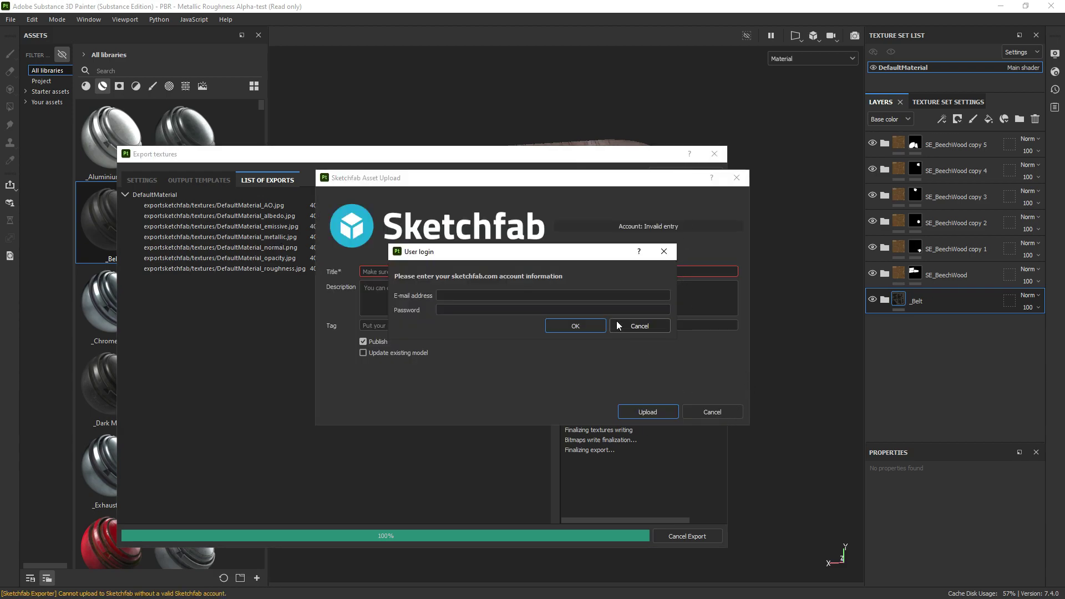
pyautogui.click(618, 326)
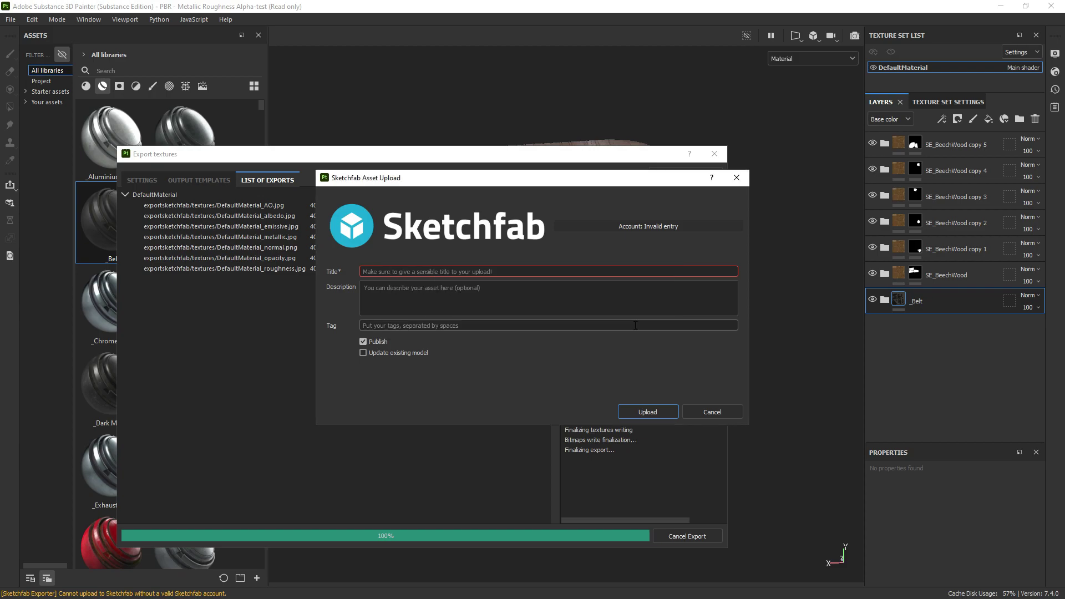
pyautogui.click(721, 411)
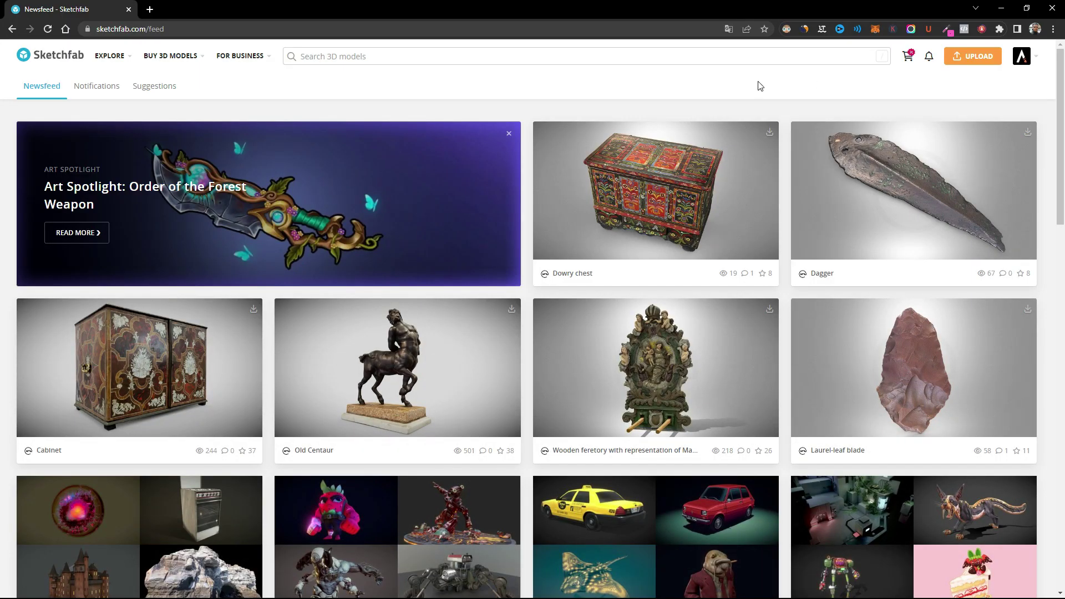
# - Start a new Sketchfab upload and select model.zip in the Banquito folder
pyautogui.click(978, 65)
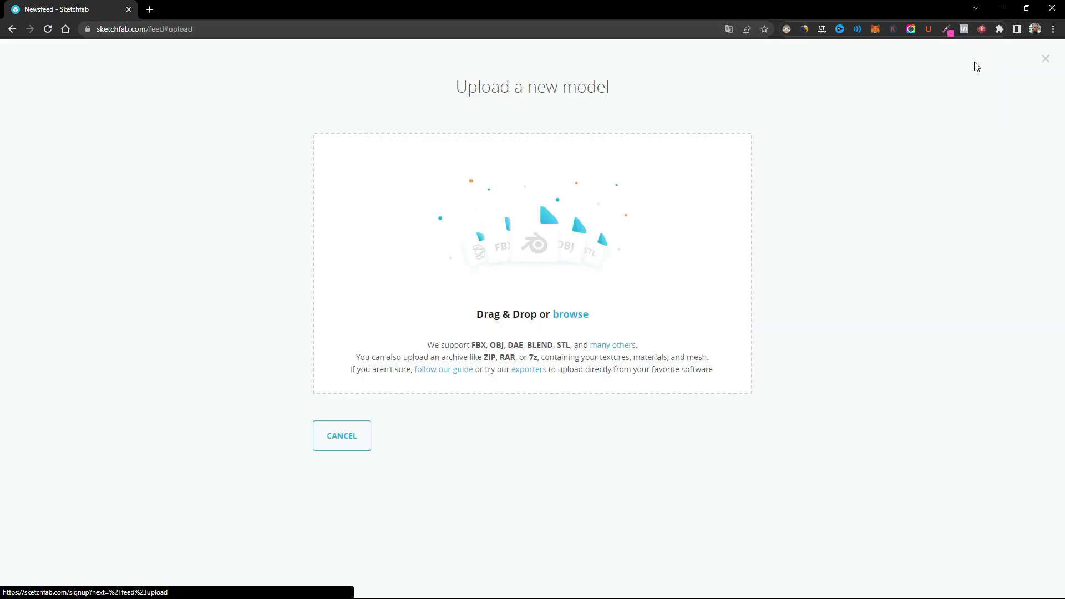
pyautogui.click(570, 315)
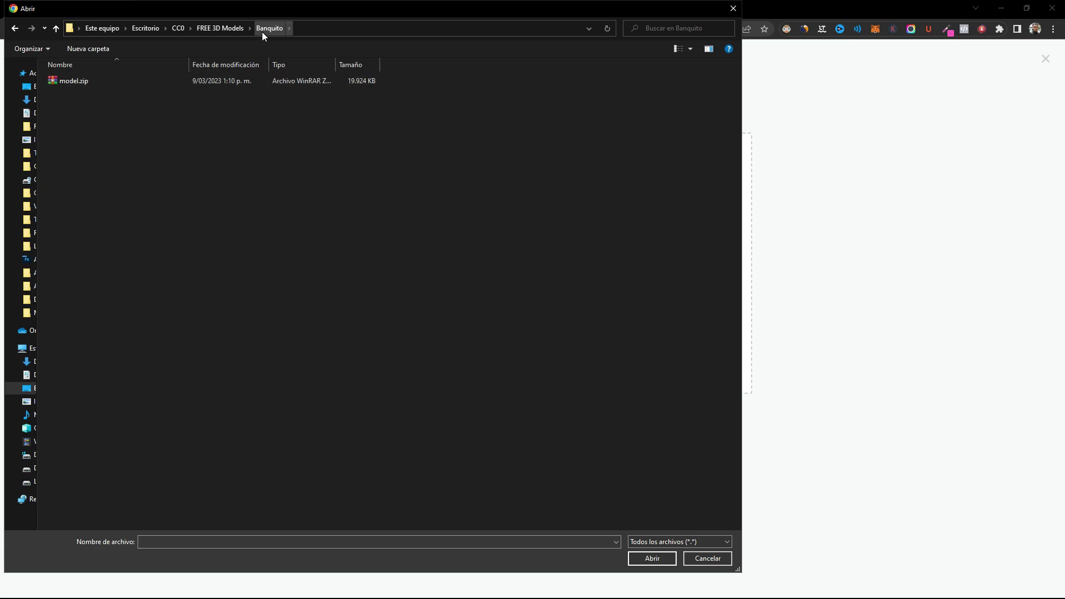
pyautogui.click(74, 81)
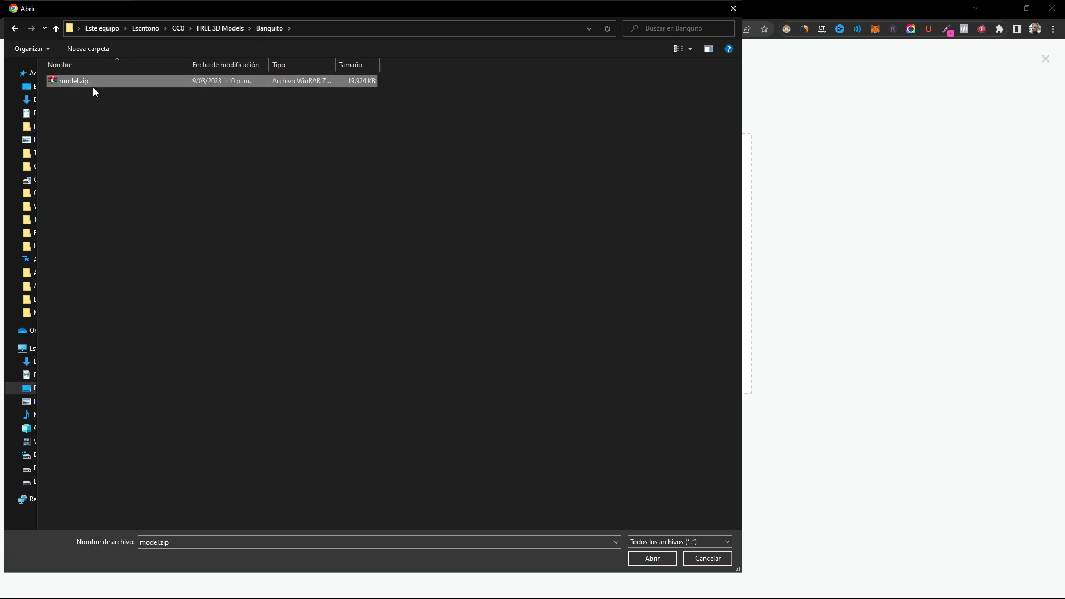
pyautogui.moveTo(74, 81)
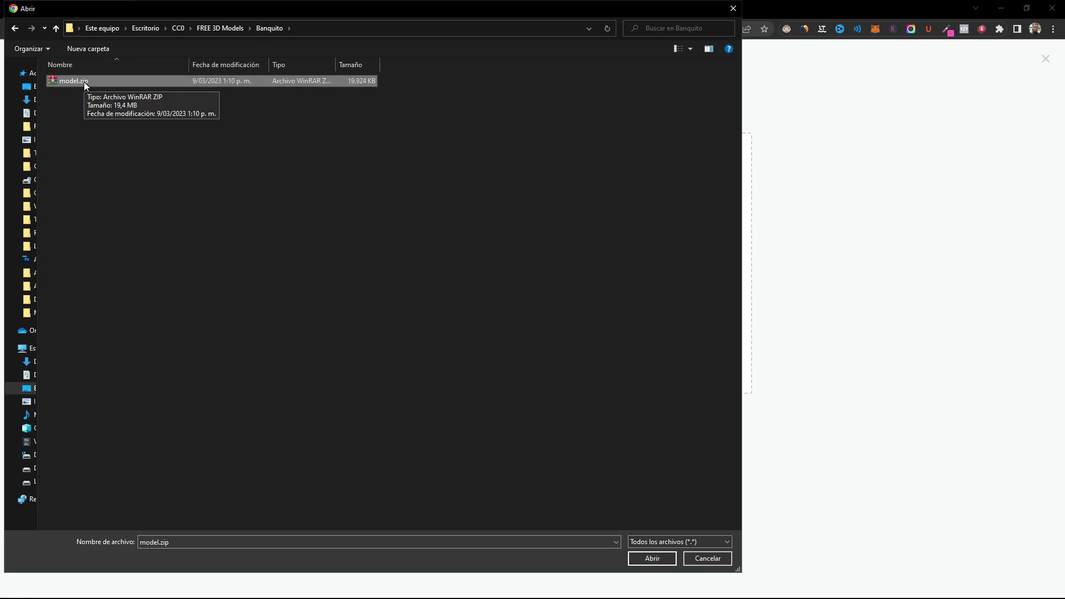
pyautogui.rightClick(84, 82)
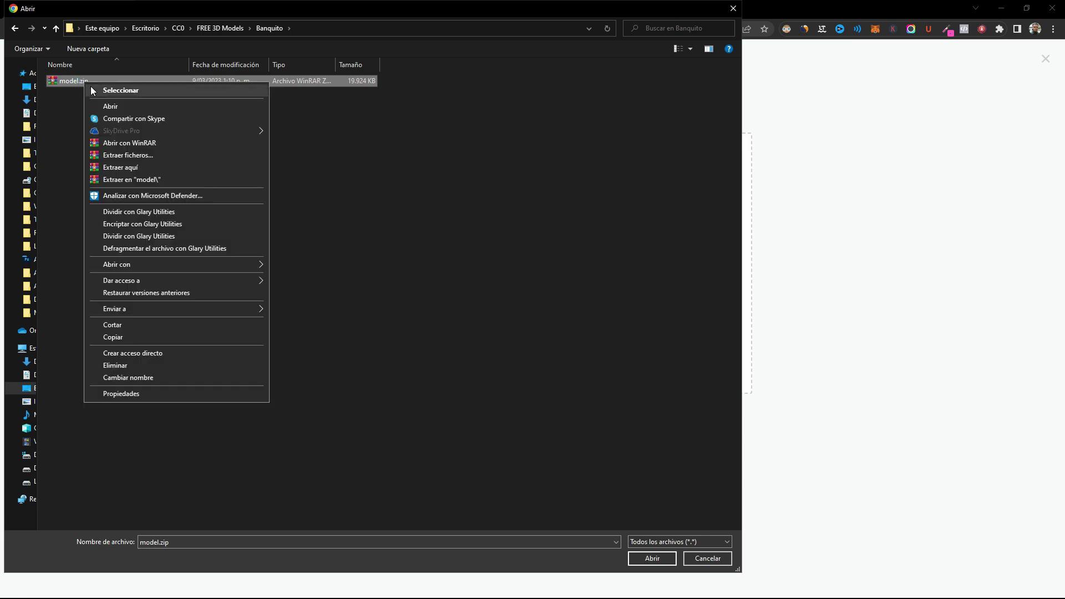
# - Open model.zip in WinRAR and delete the opacity and emissive textures from model/textures
pyautogui.click(125, 107)
pyautogui.doubleClick(38, 107)
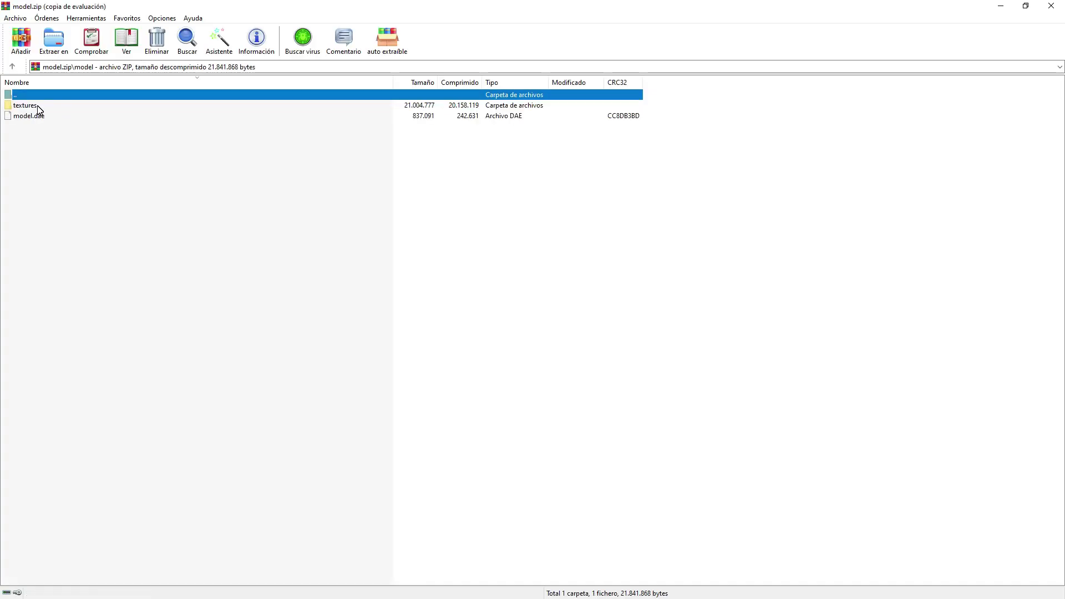
pyautogui.doubleClick(34, 107)
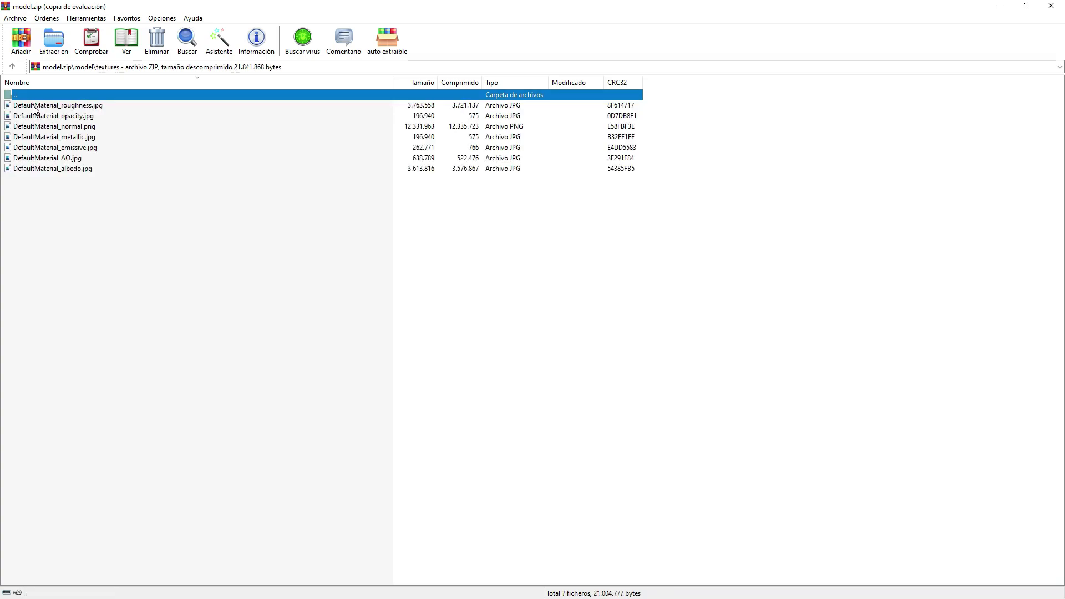
pyautogui.click(85, 117)
pyautogui.press('Delete')
pyautogui.press('Return')
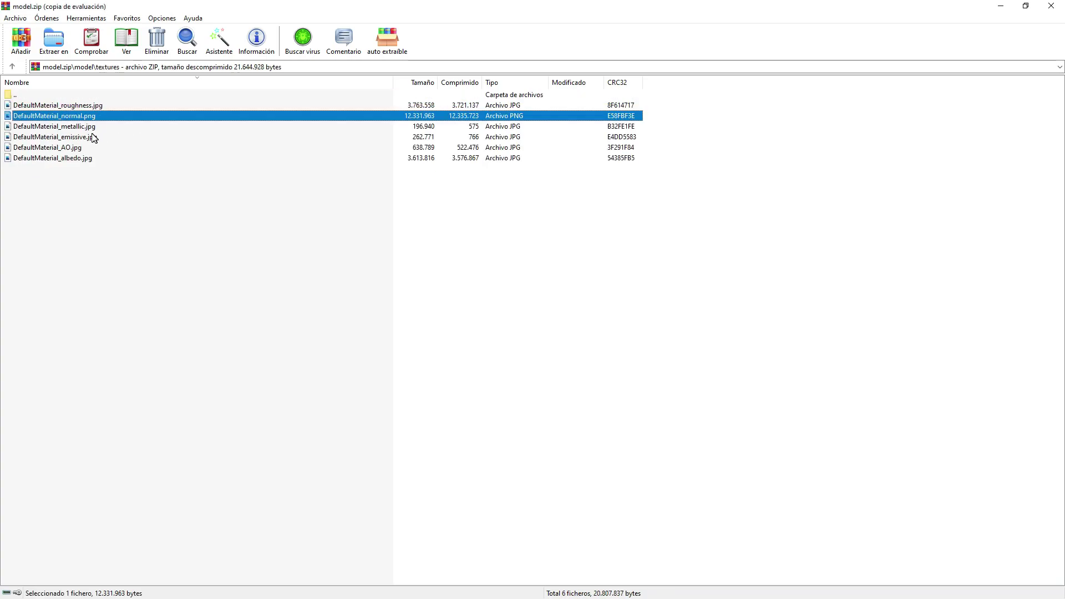
pyautogui.click(93, 138)
pyautogui.press('Delete')
pyautogui.press('Return')
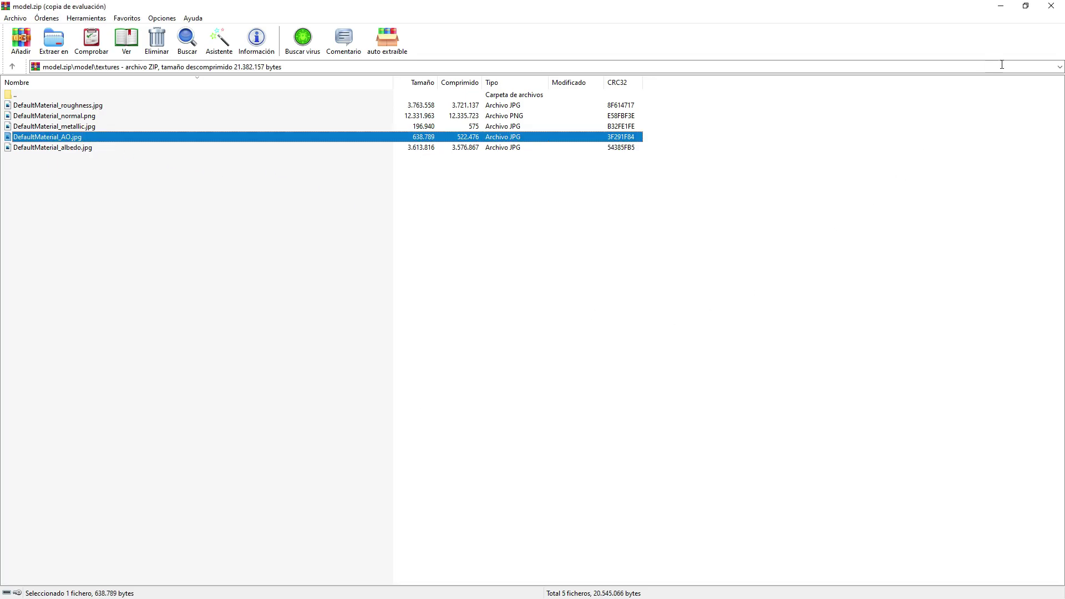
# - Close WinRAR and upload the trimmed model.zip to Sketchfab
pyautogui.click(1050, 12)
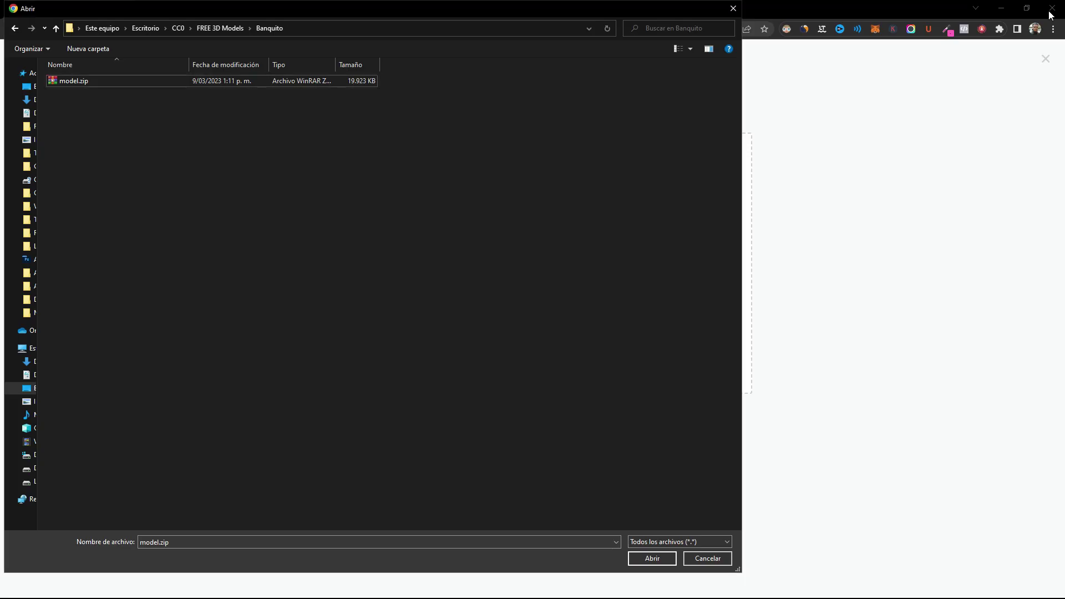
pyautogui.doubleClick(80, 83)
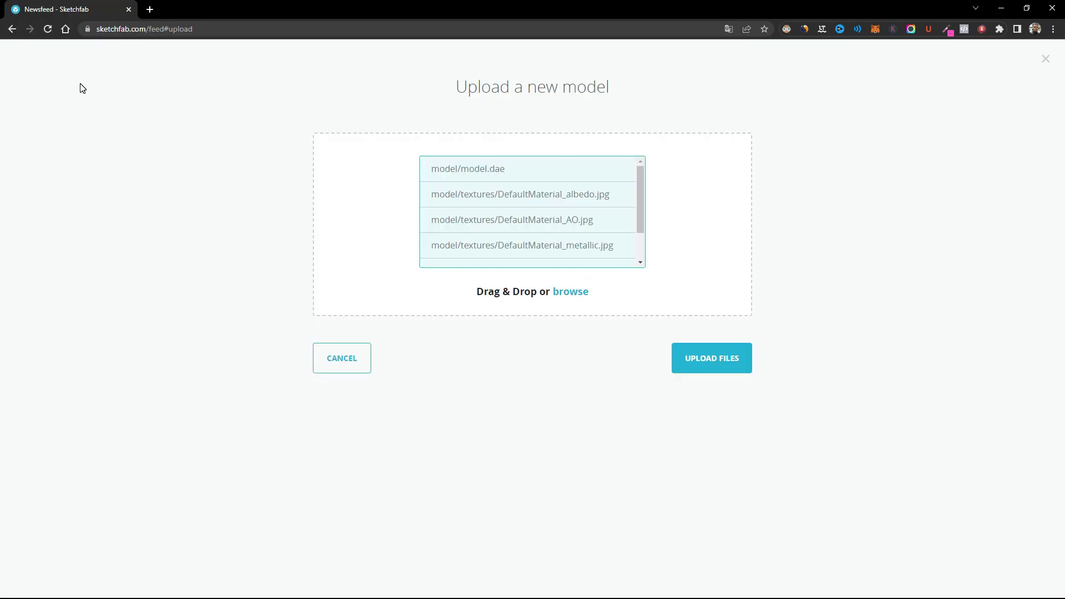
pyautogui.scroll(-1, 621, 232)
pyautogui.scroll(1, 624, 222)
pyautogui.scroll(-1, 641, 225)
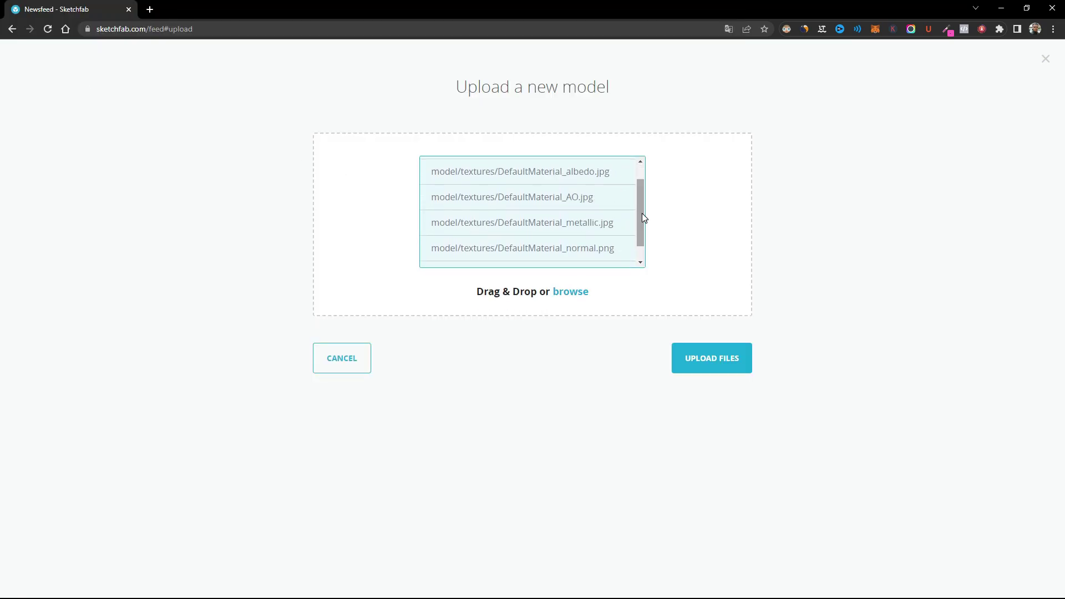
pyautogui.scroll(-1, 642, 217)
pyautogui.scroll(2, 644, 227)
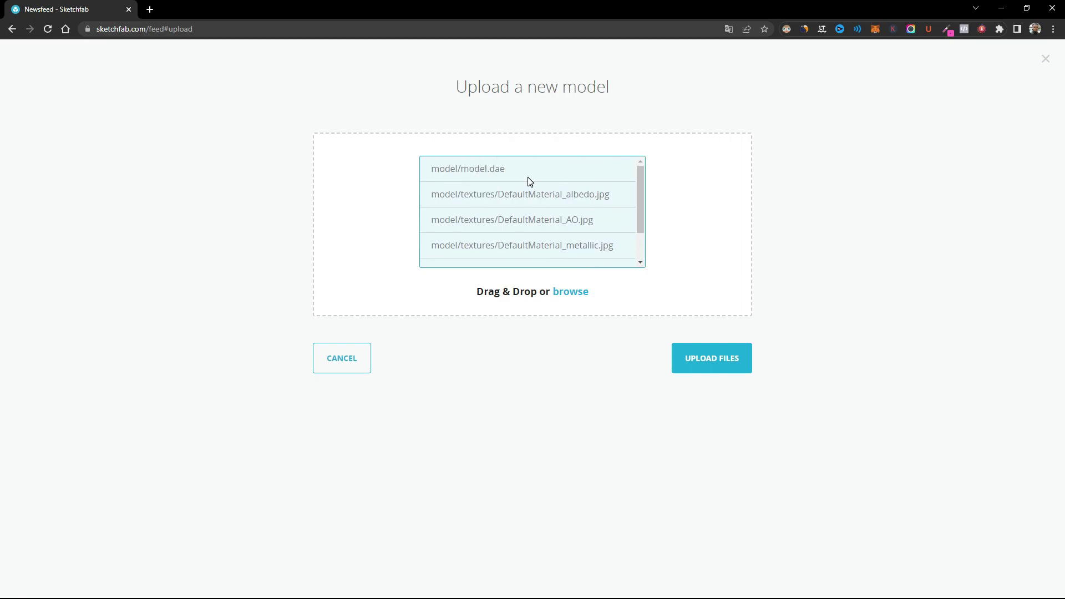
pyautogui.click(709, 368)
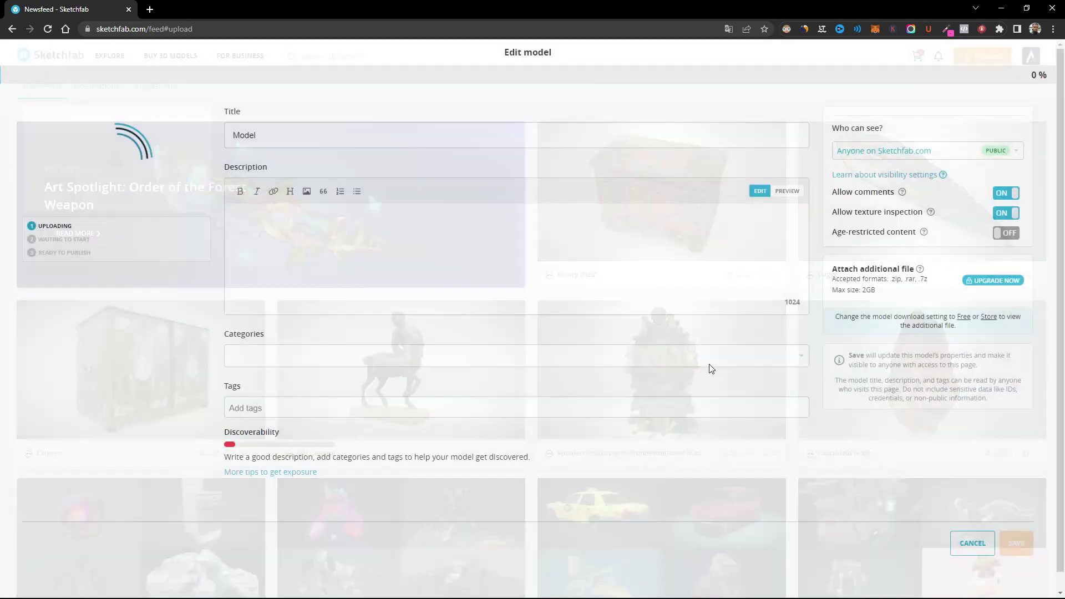
# - Title the model 'Small Stool' and orbit its preview
pyautogui.moveTo(287, 127); pyautogui.dragTo(226, 140)
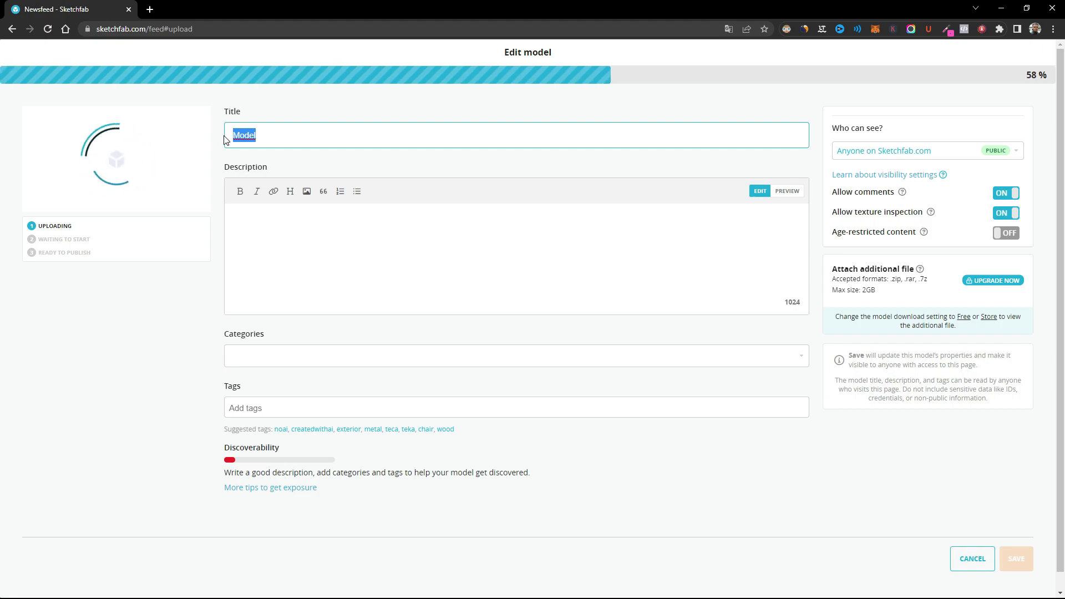
pyautogui.write('Stool')
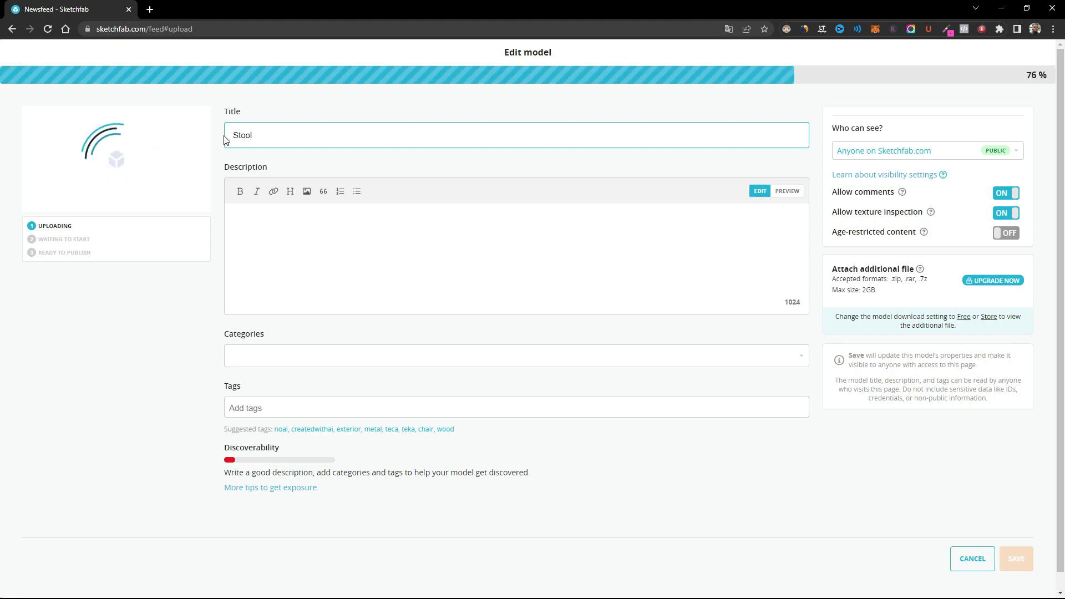
pyautogui.click(225, 139)
pyautogui.write('Small')
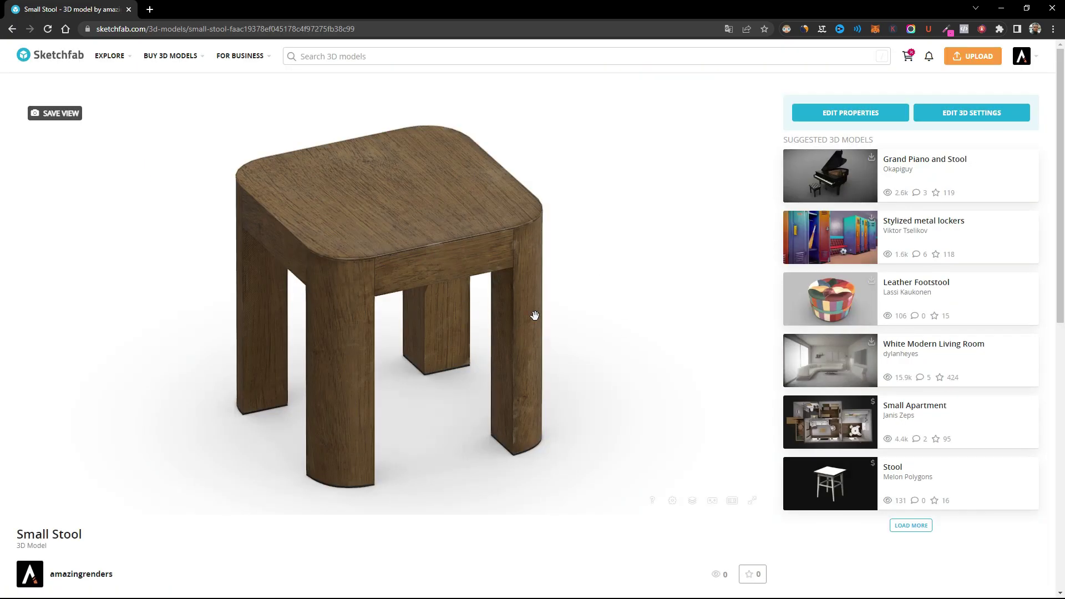
pyautogui.moveTo(535, 315)
pyautogui.mouseDown()
pyautogui.moveTo(383, 376)
pyautogui.moveTo(366, 297)
pyautogui.moveTo(434, 338)
pyautogui.moveTo(488, 351)
pyautogui.mouseUp()
pyautogui.scroll(5, 355, 278)
pyautogui.scroll(-4, 849, 349)
pyautogui.scroll(-2, 849, 349)
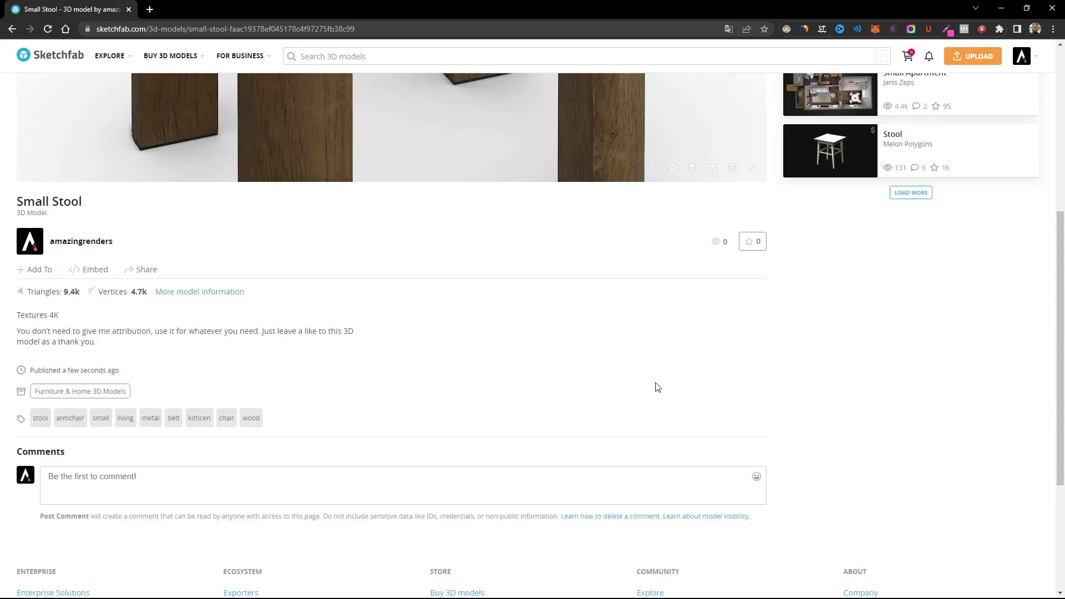
pyautogui.scroll(3, 658, 387)
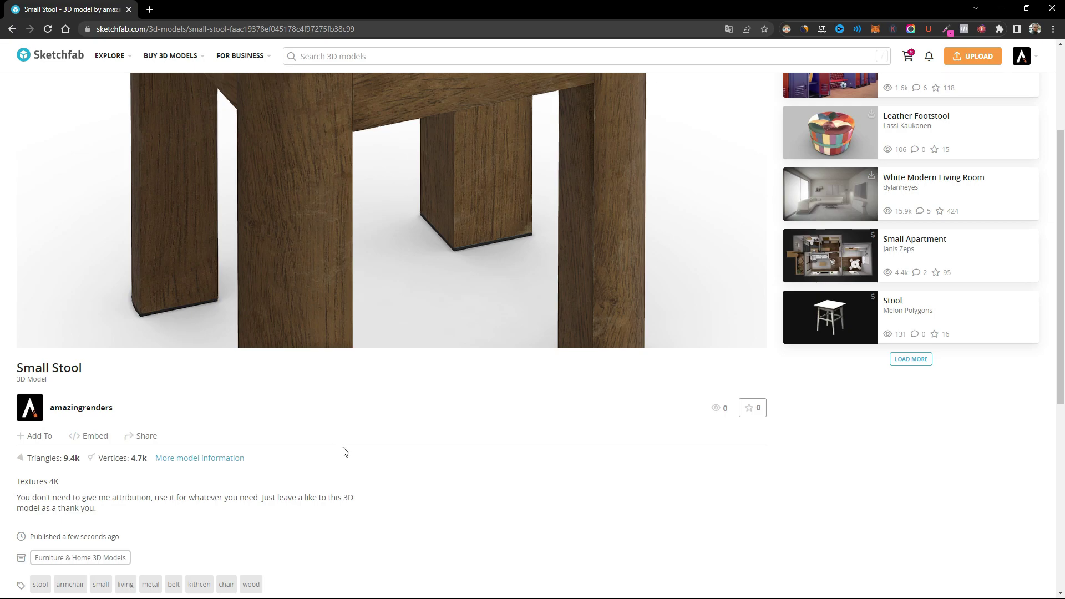
pyautogui.scroll(3, 783, 471)
pyautogui.moveTo(373, 302)
pyautogui.mouseDown()
pyautogui.moveTo(321, 290)
pyautogui.moveTo(438, 335)
pyautogui.moveTo(449, 317)
pyautogui.moveTo(423, 269)
pyautogui.moveTo(480, 307)
pyautogui.mouseUp()
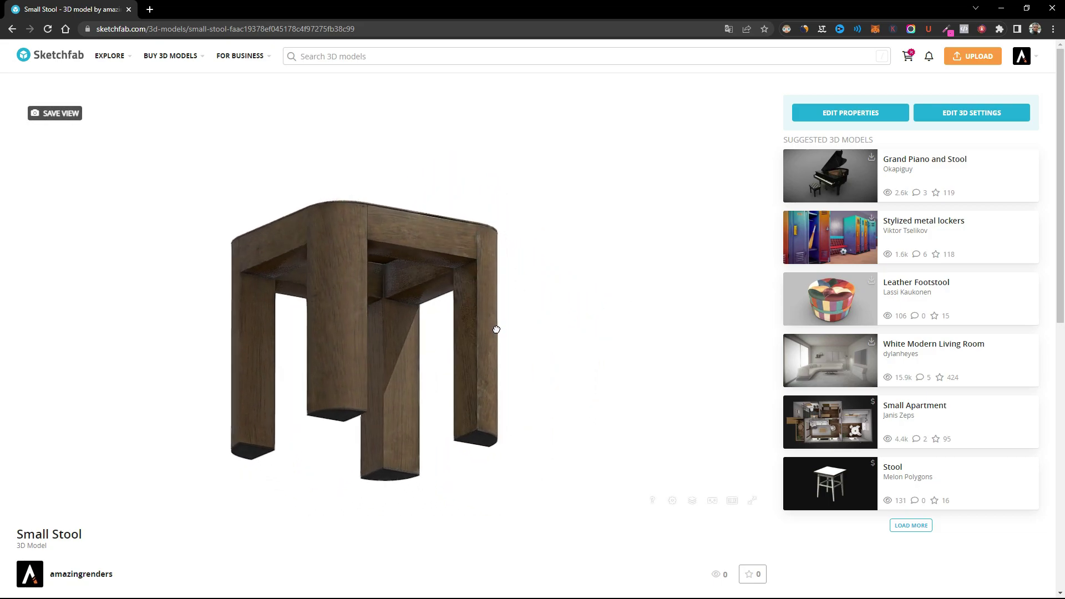
pyautogui.scroll(5, 355, 239)
pyautogui.scroll(-2, 388, 261)
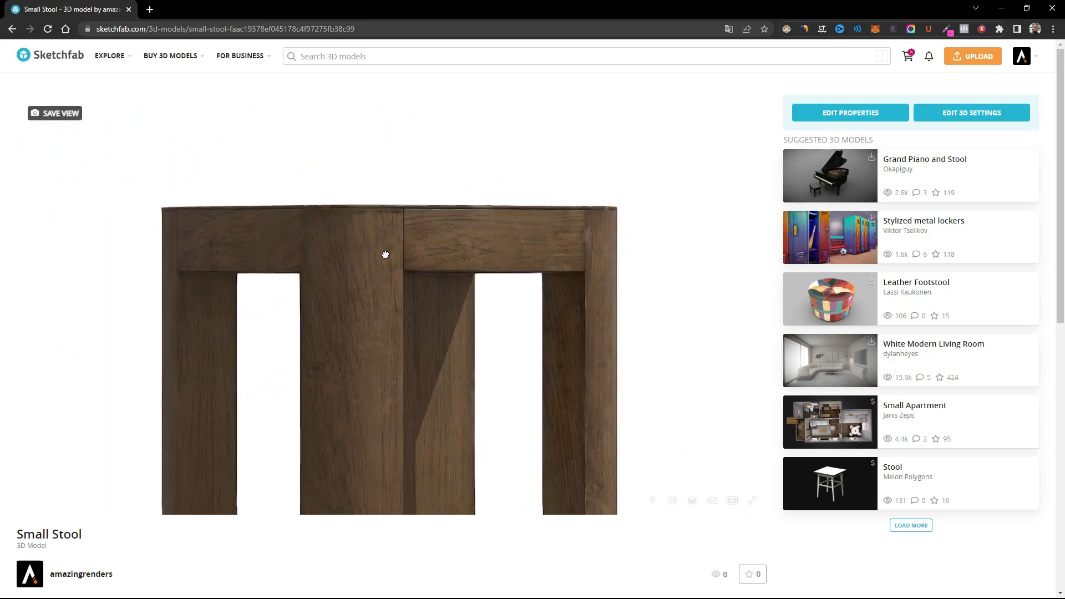
pyautogui.moveTo(385, 254); pyautogui.dragTo(404, 265)
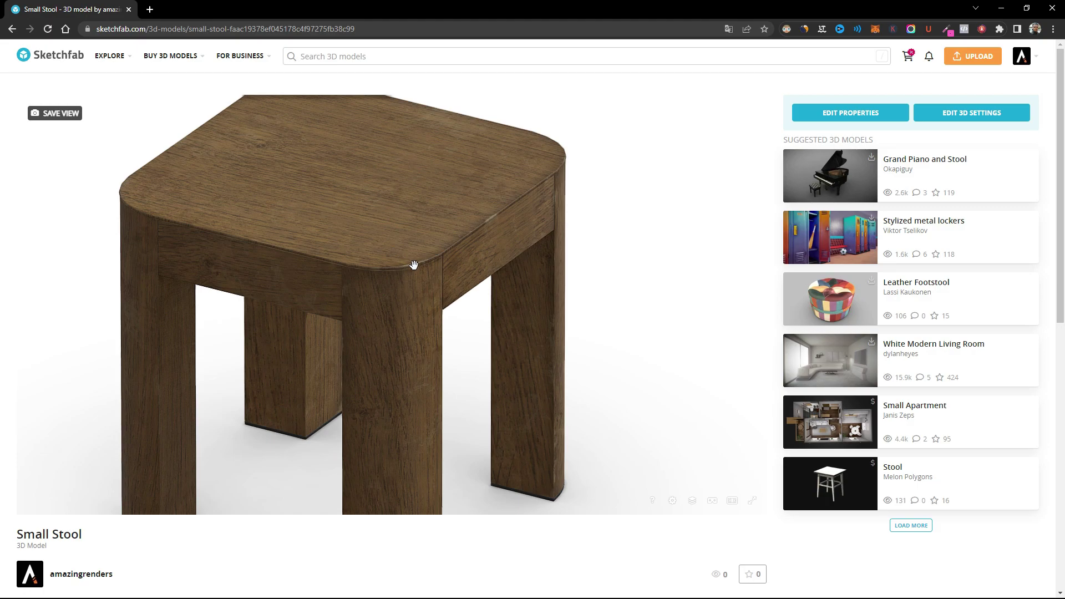
pyautogui.scroll(-3, 362, 285)
pyautogui.scroll(4, 430, 314)
pyautogui.scroll(2, 421, 324)
pyautogui.scroll(-2, 359, 357)
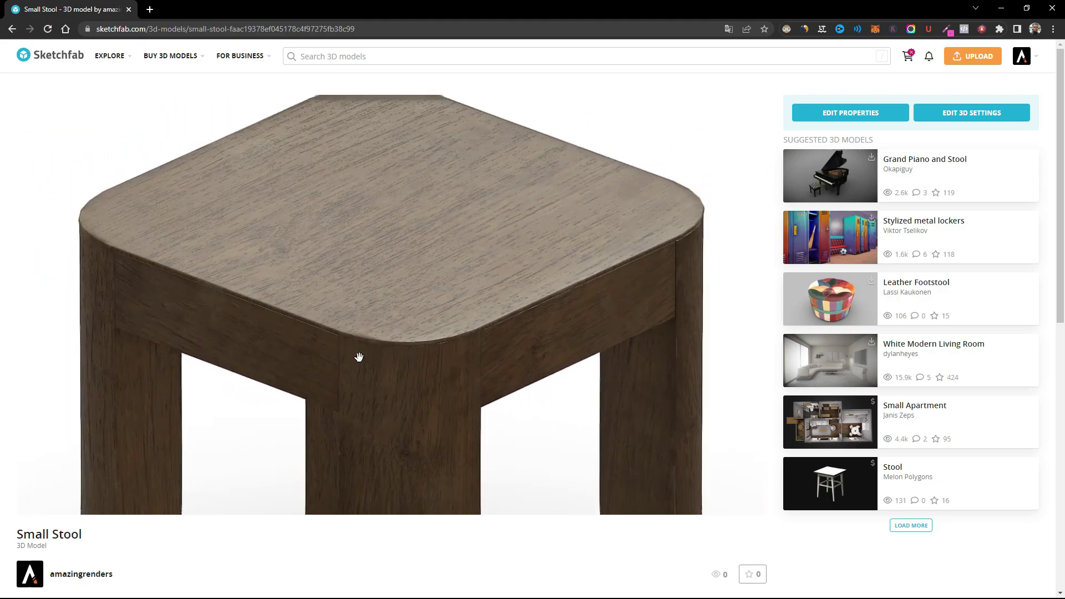
pyautogui.moveTo(359, 356); pyautogui.dragTo(426, 368)
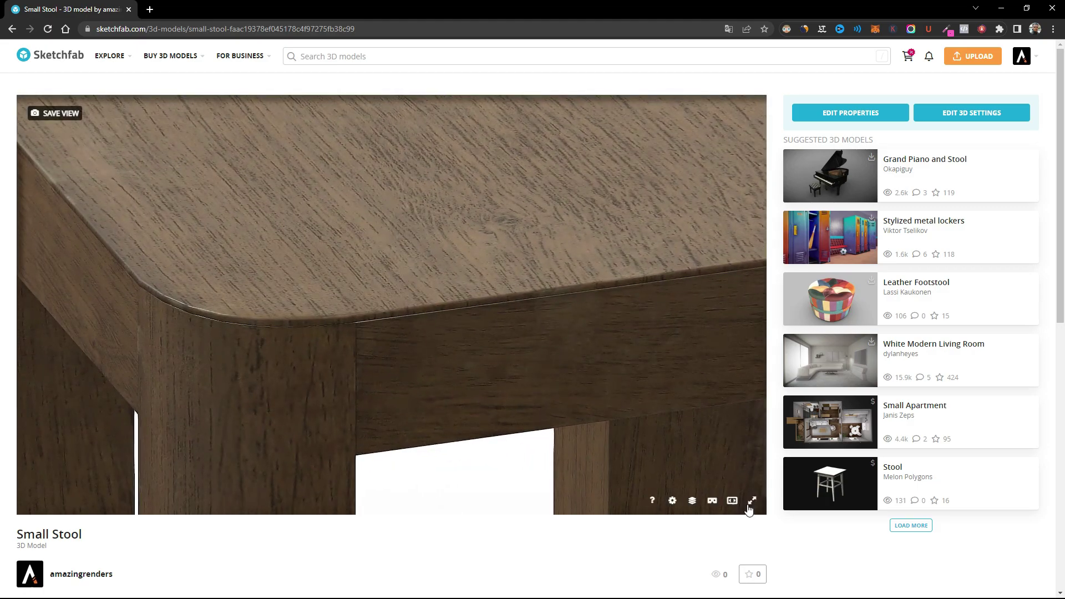
pyautogui.click(752, 501)
pyautogui.scroll(-3, 432, 310)
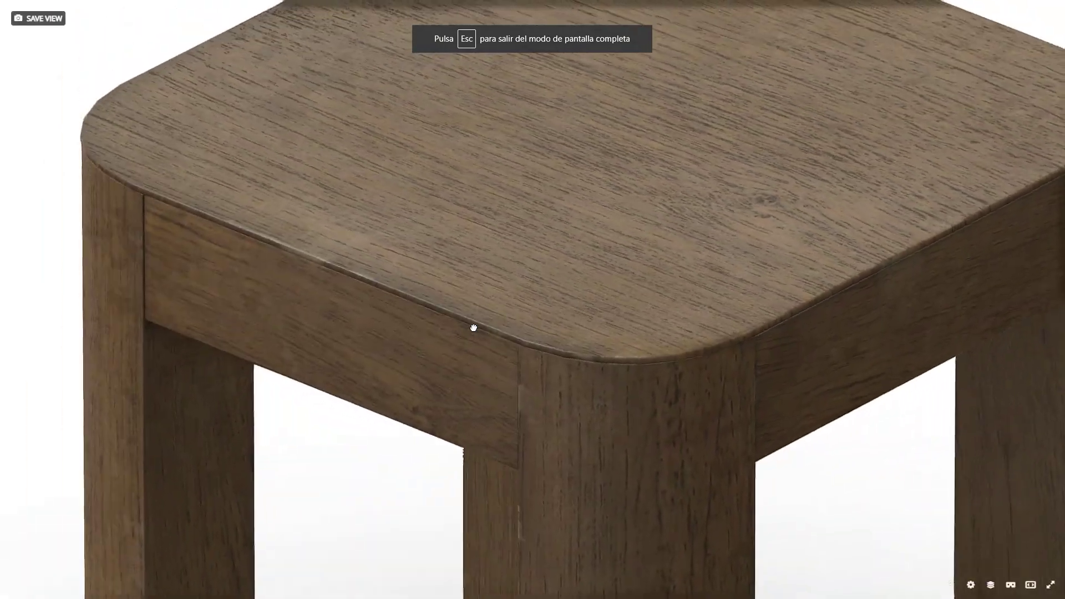
pyautogui.scroll(2, 500, 327)
pyautogui.scroll(2, 499, 322)
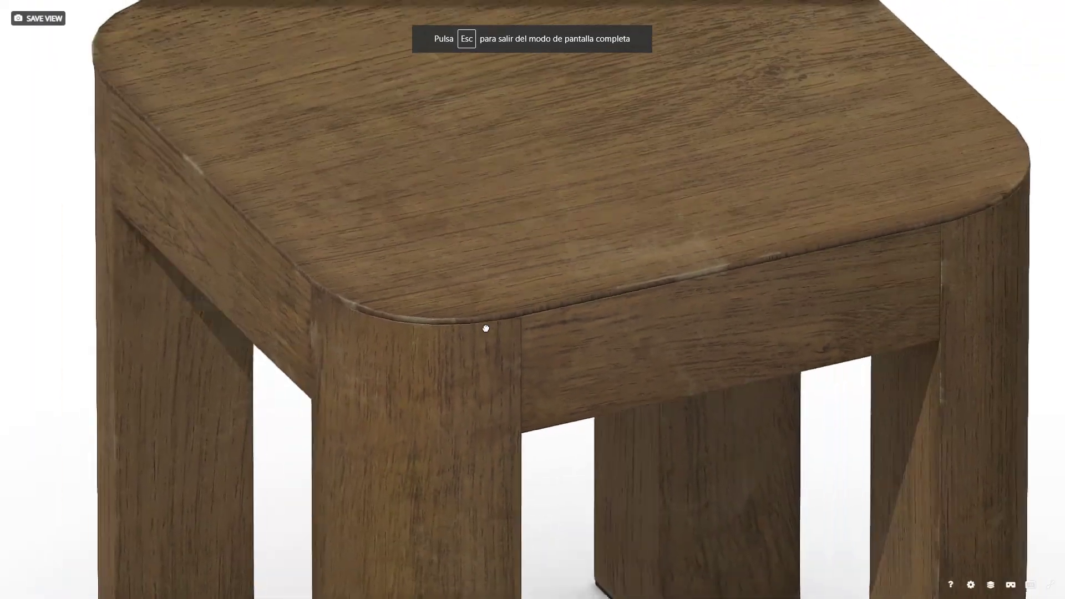